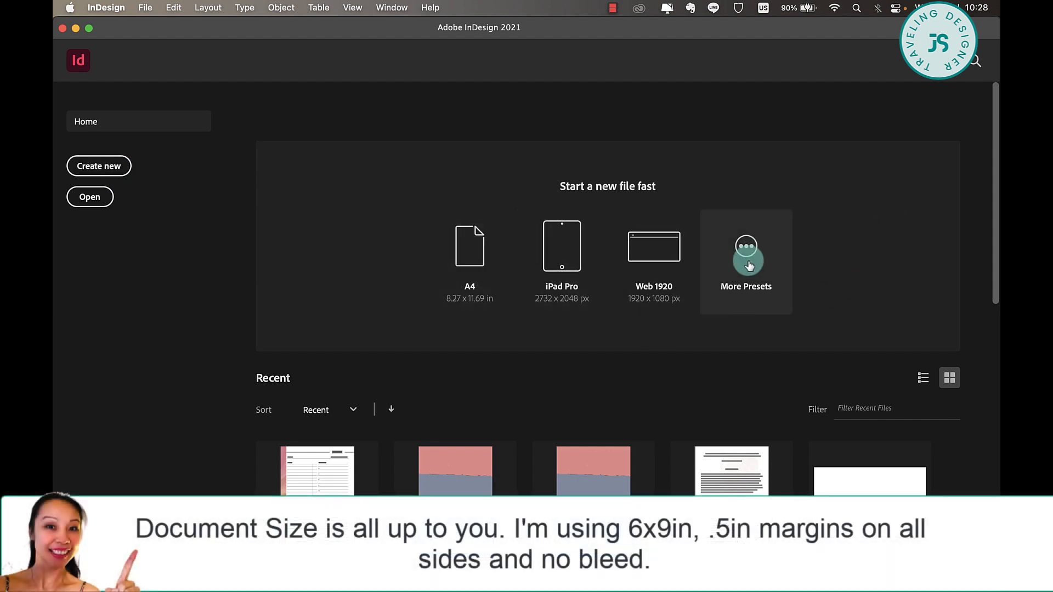
Create a 6 × 9 in portrait document with one page, facing pages, 0.5 in margins on all sides and no bleed.
click(109, 166)
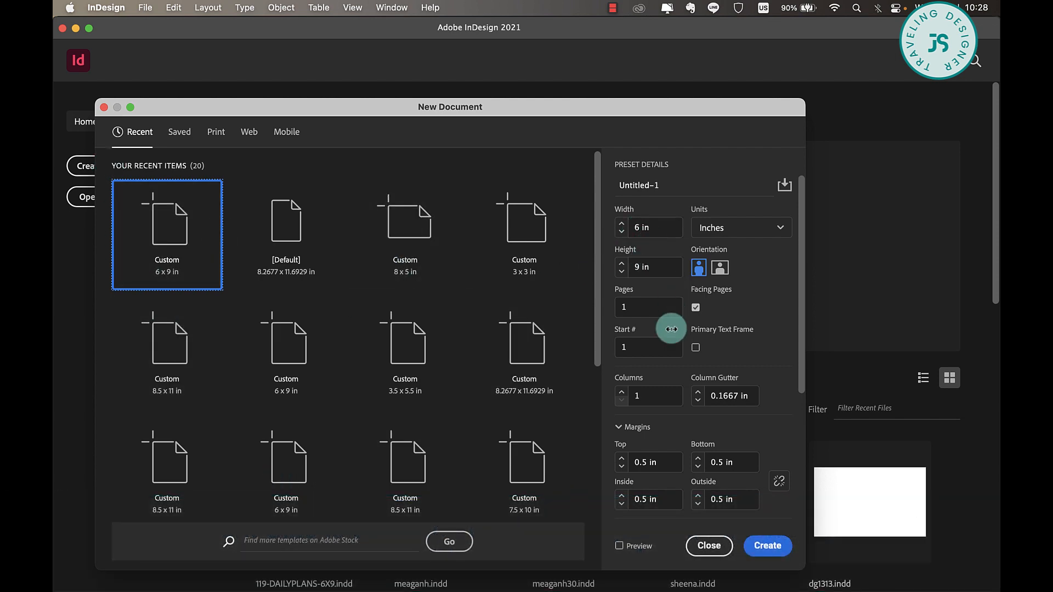
scroll(679, 428, down, 4)
scroll(683, 406, up, 4)
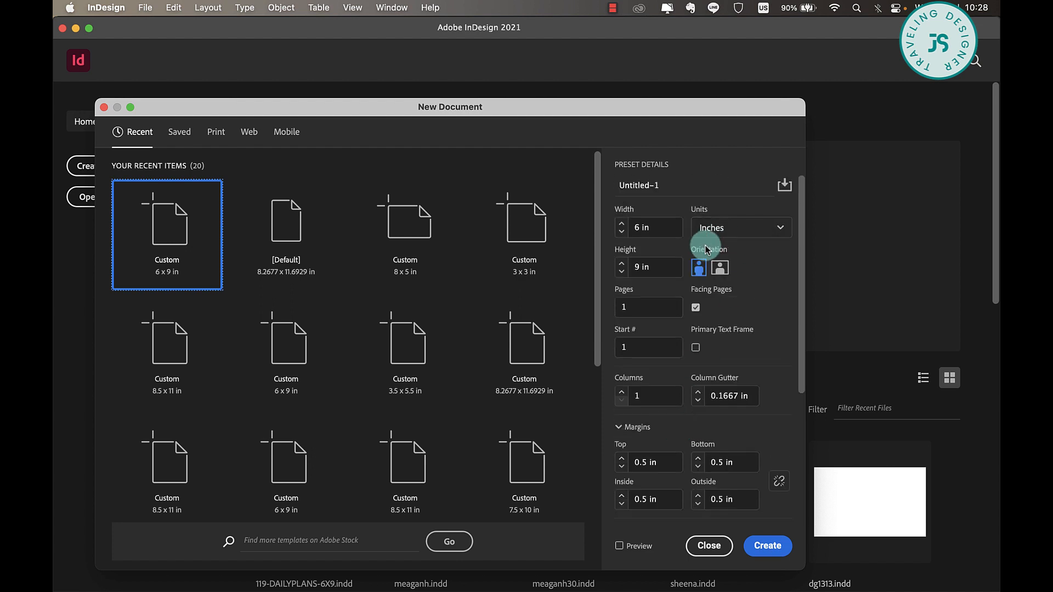
scroll(696, 381, down, 8)
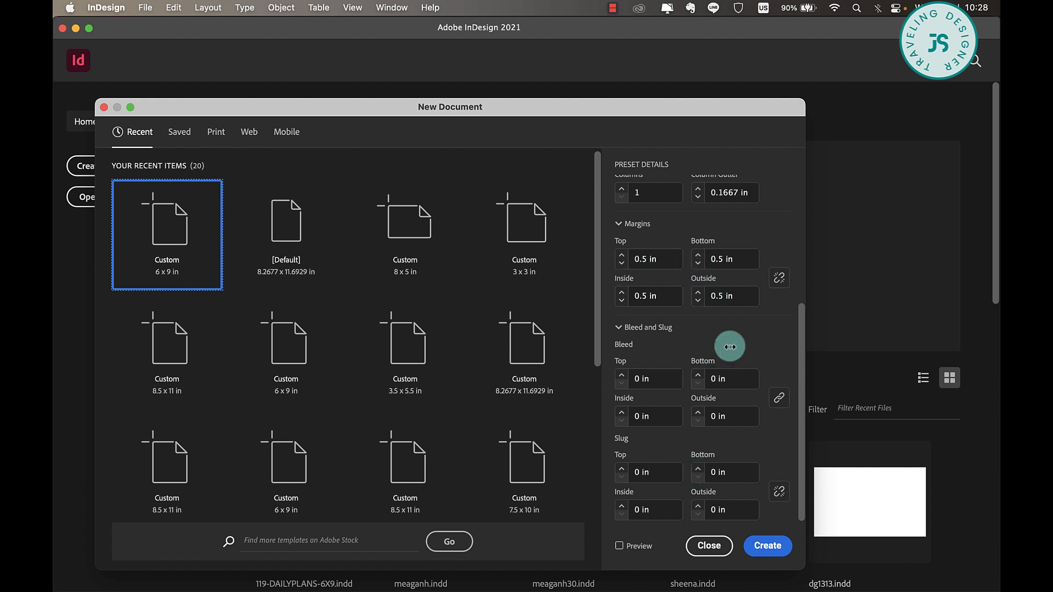
click(767, 546)
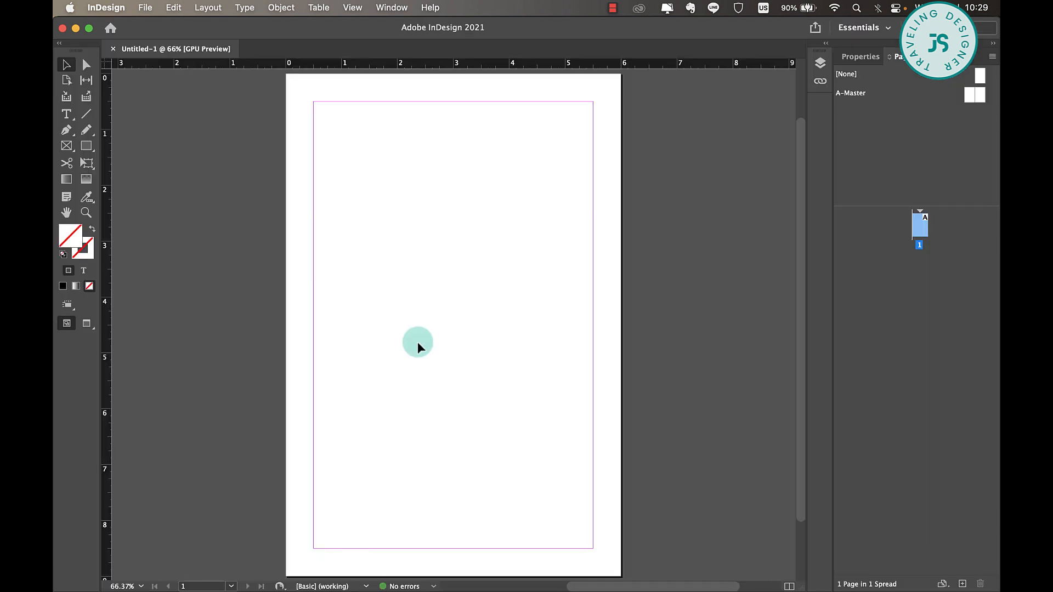
Switch the workspace to Essentials Classic and narrow the Pages panel.
click(862, 32)
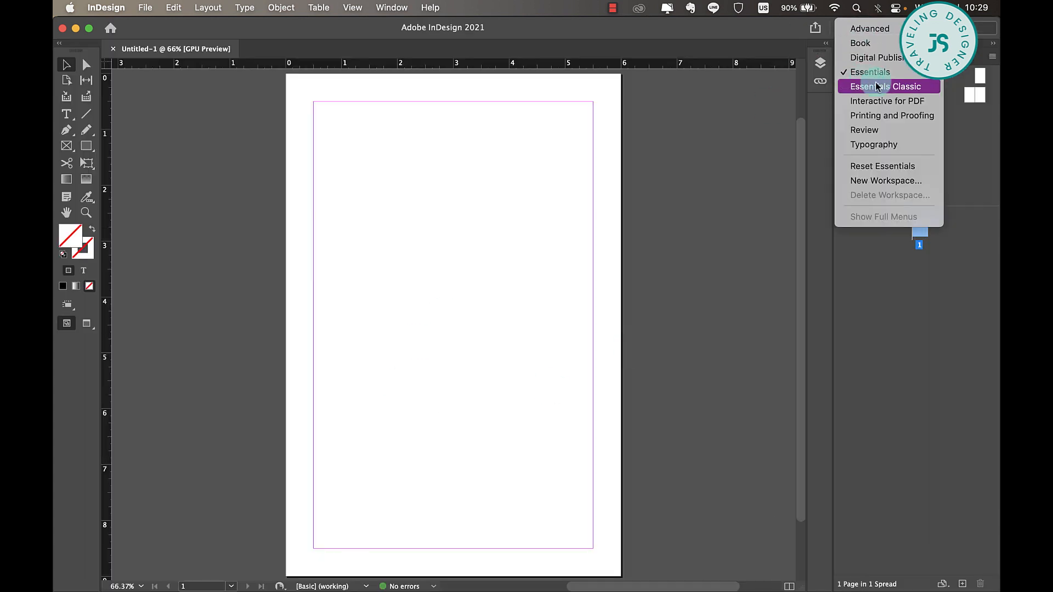
click(910, 89)
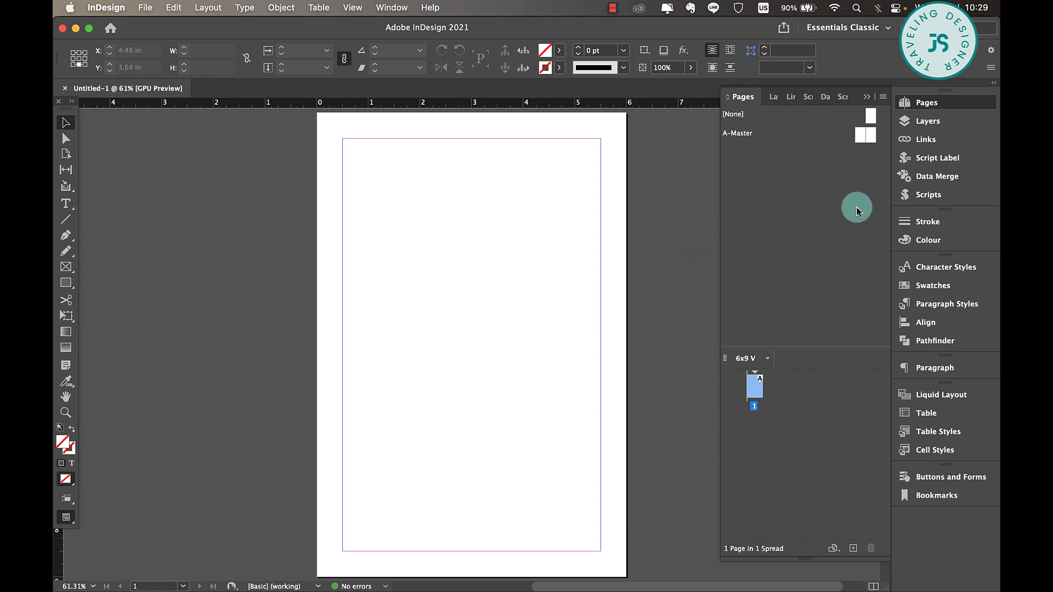
drag(719, 266, 821, 260)
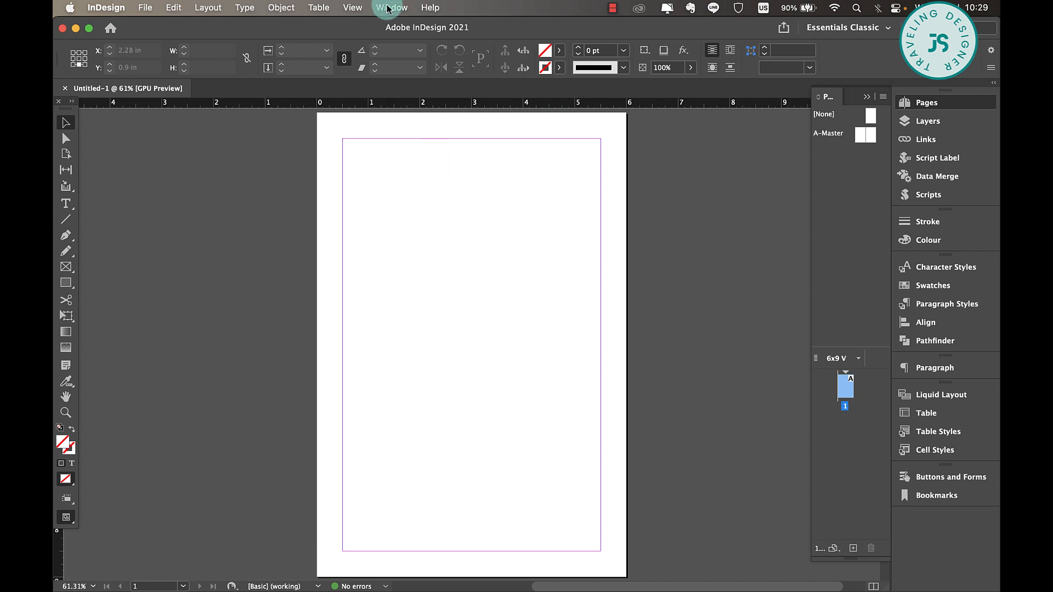
Turn on Overprint Preview and open the A-Master spread for editing.
click(353, 7)
click(387, 44)
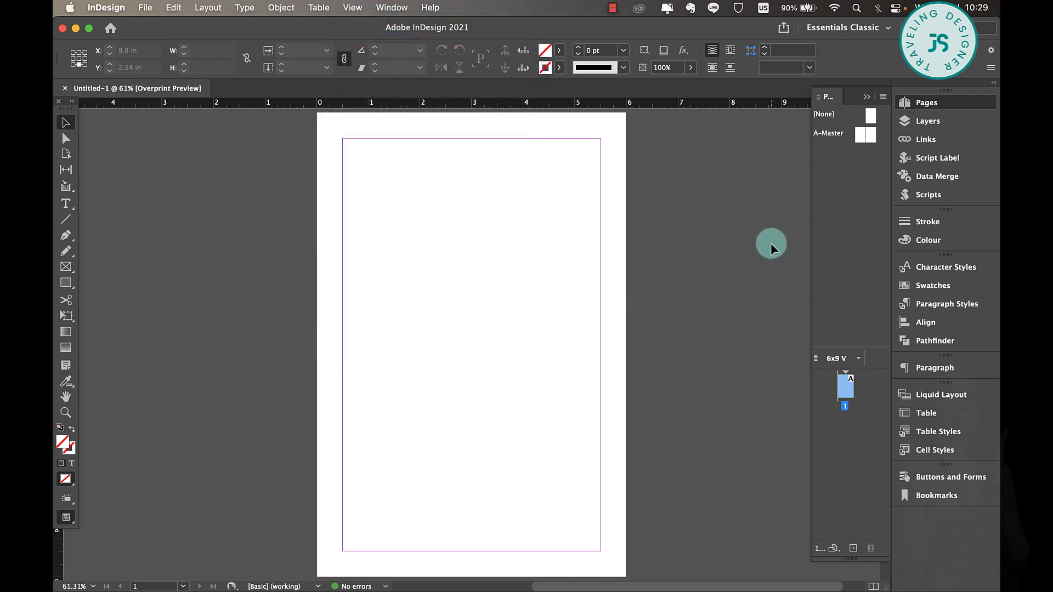
click(863, 137)
double_click(863, 137)
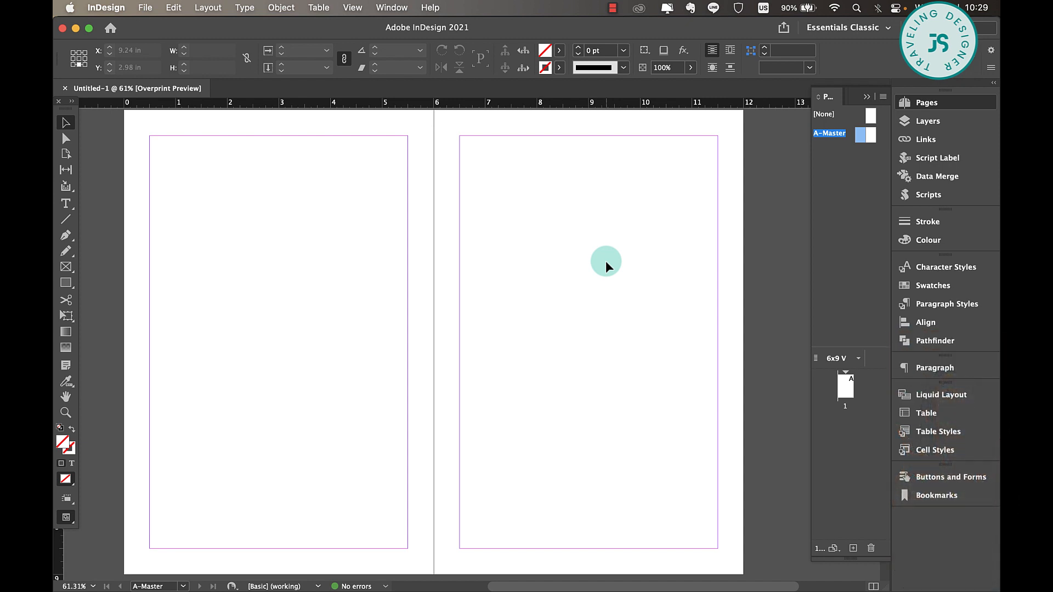
Draw a 1 × 9 in rectangle over the spine between the inside margins and fill it with a light tint of C=0 M=100 Y=0 K=0.
click(65, 283)
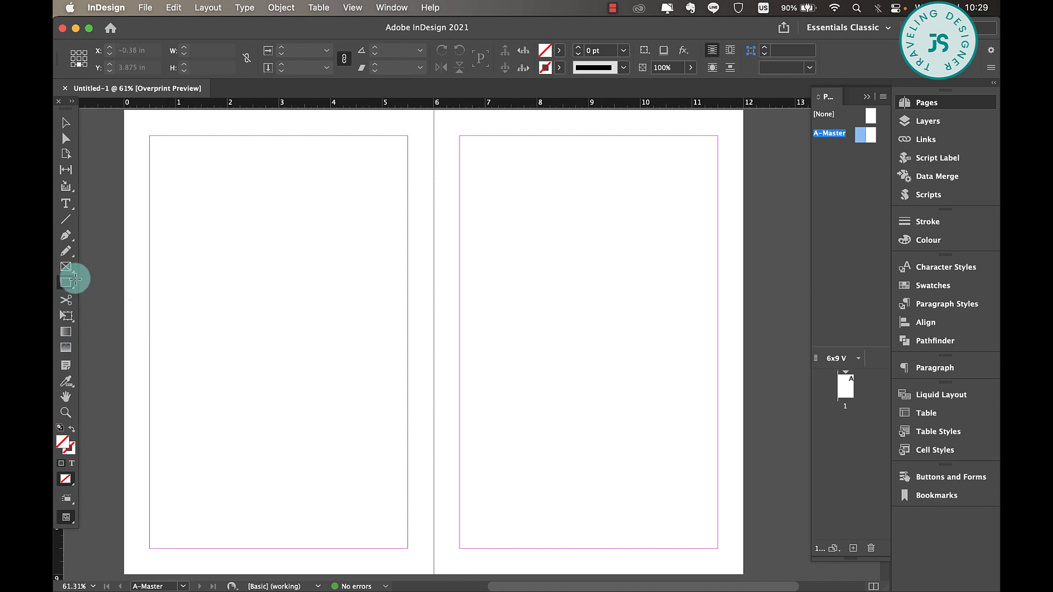
drag(407, 110, 460, 573)
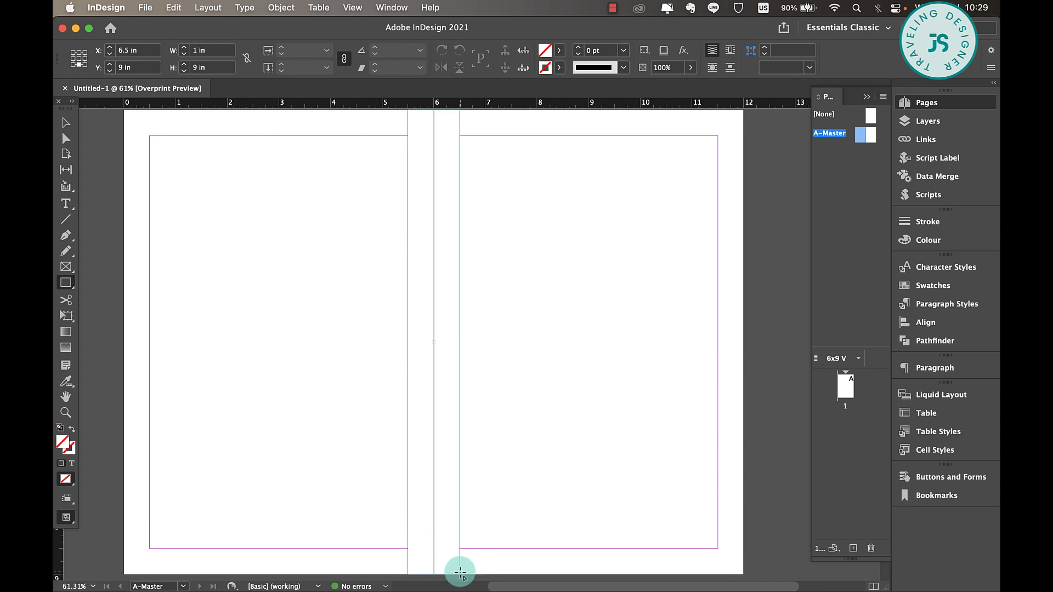
click(560, 51)
scroll(492, 184, down, 1)
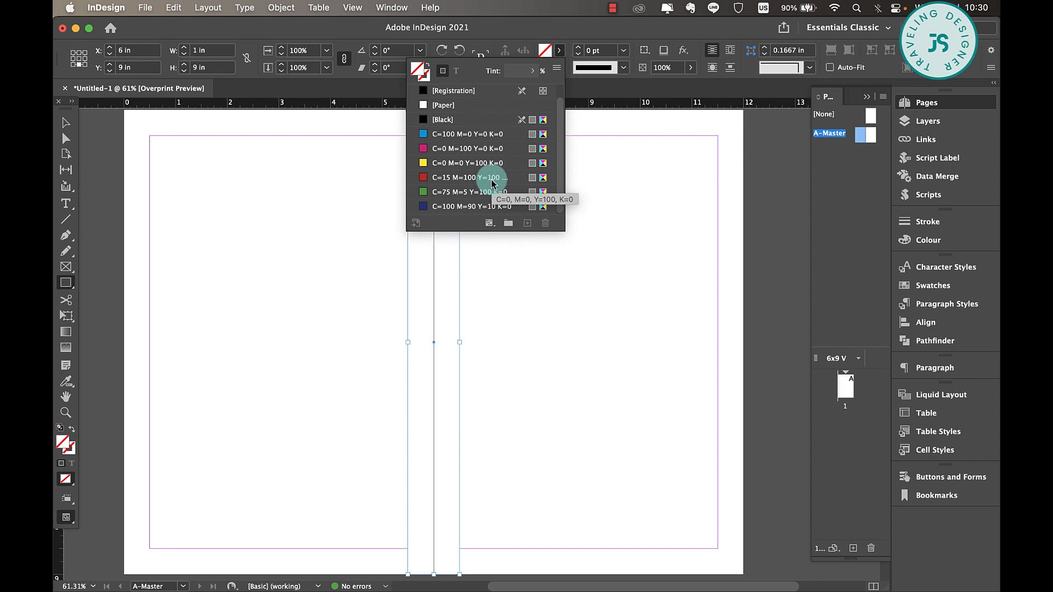
click(469, 149)
click(533, 71)
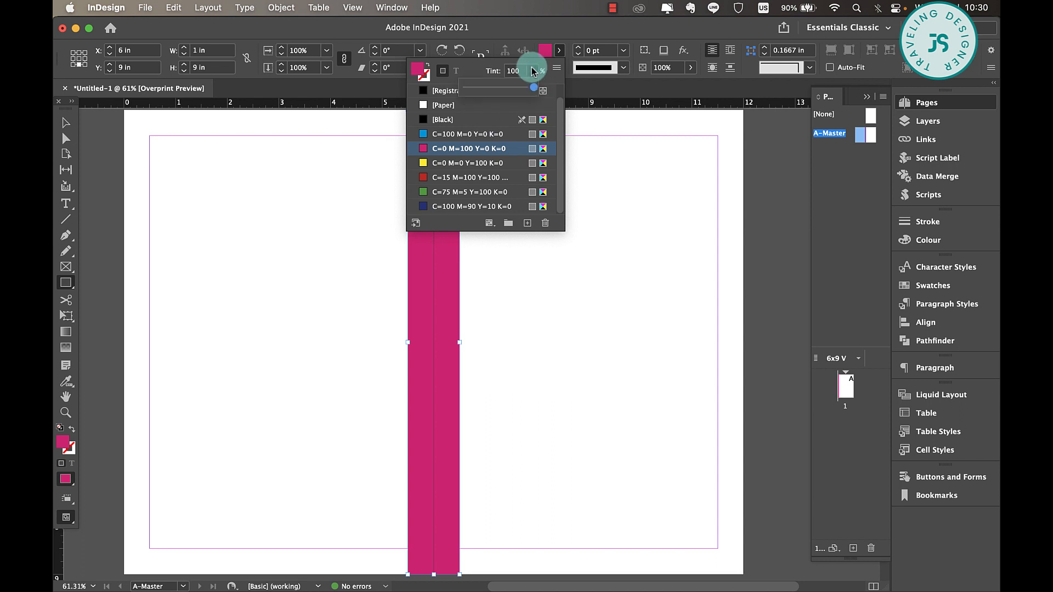
drag(536, 87, 481, 90)
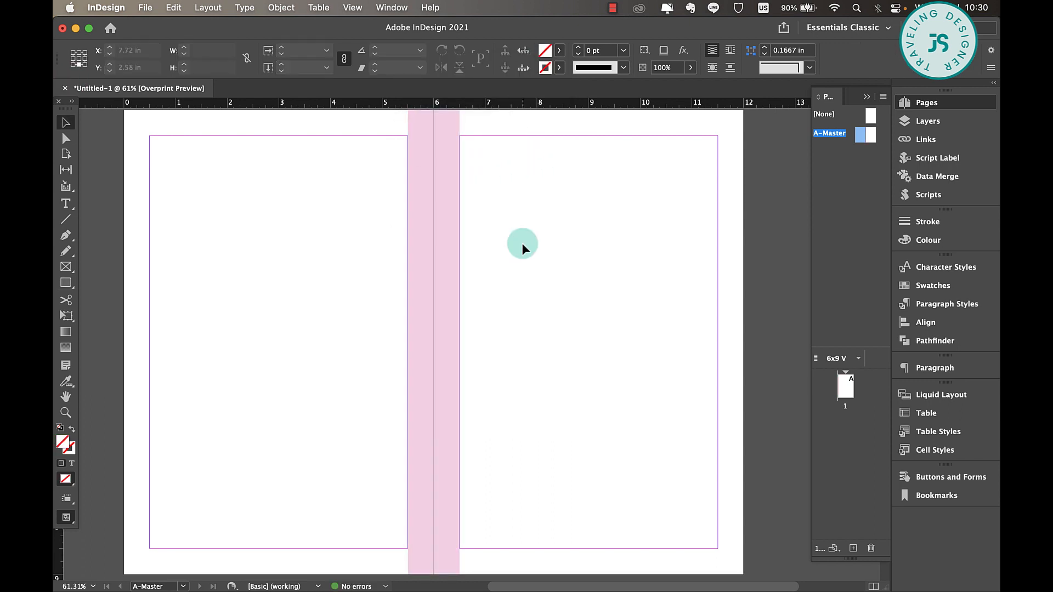
Draw a 6 in horizontal line along the top margin of the left master page, from the page edge to the spine.
click(71, 219)
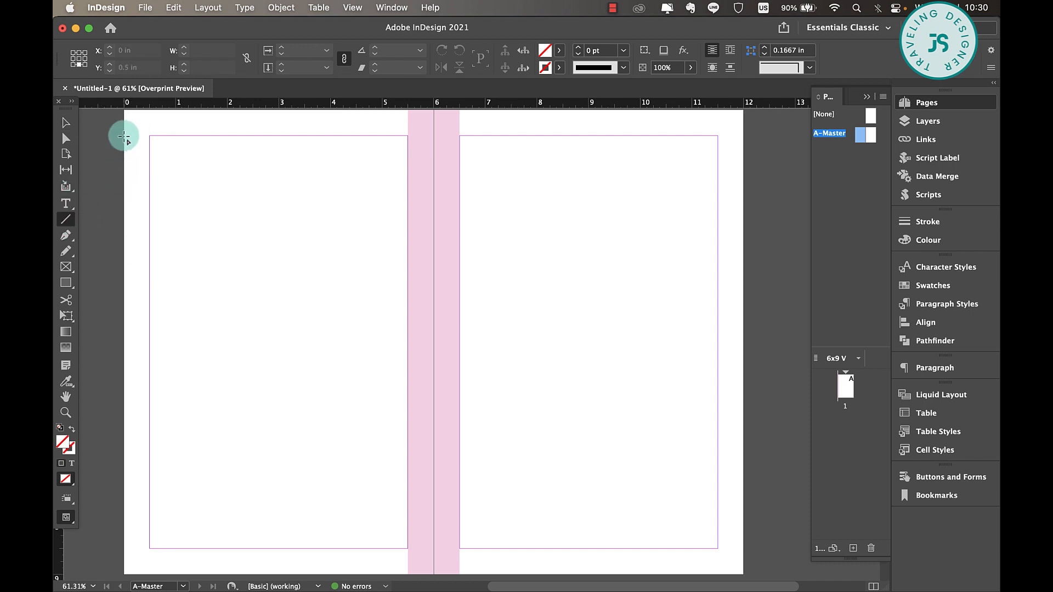
drag(124, 136, 433, 131)
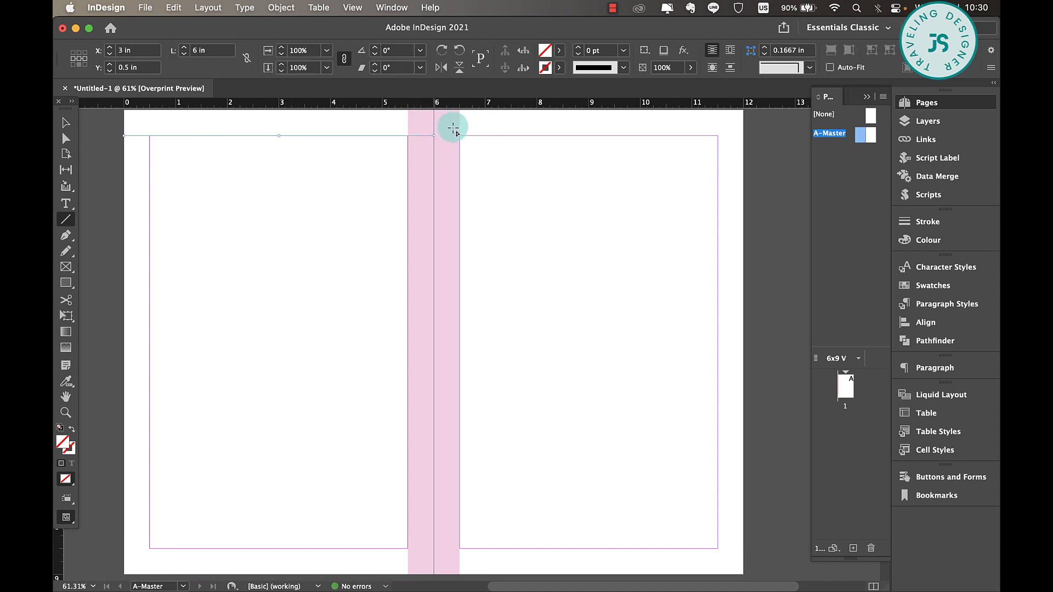
Give the top margin line a 3 pt Thick - Thin - Thick stroke in Black.
scroll(610, 288, up, 2)
scroll(610, 288, left, 5)
scroll(610, 288, up, 2)
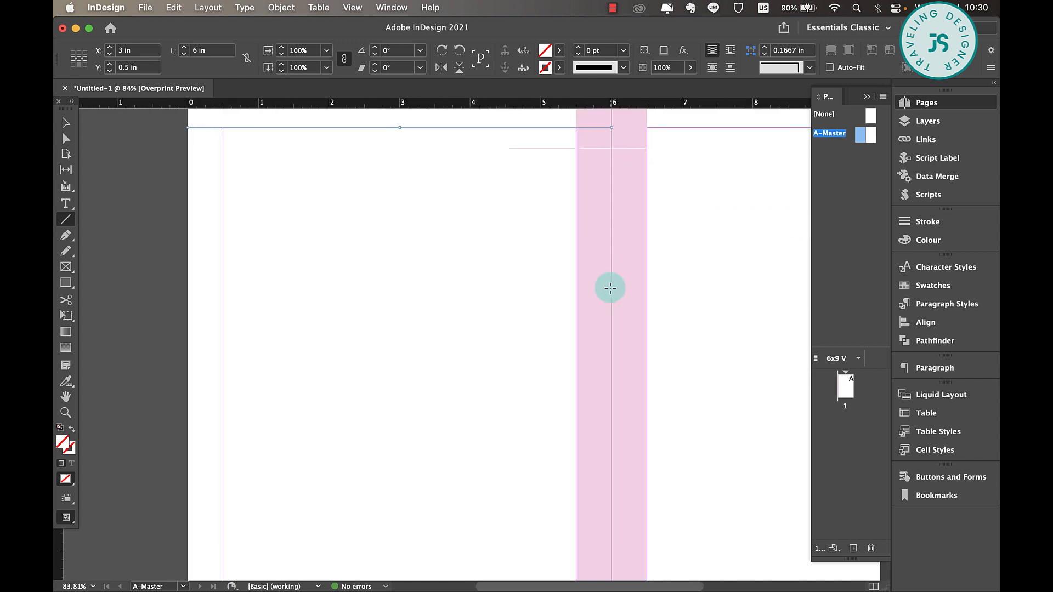
scroll(610, 289, up, 1)
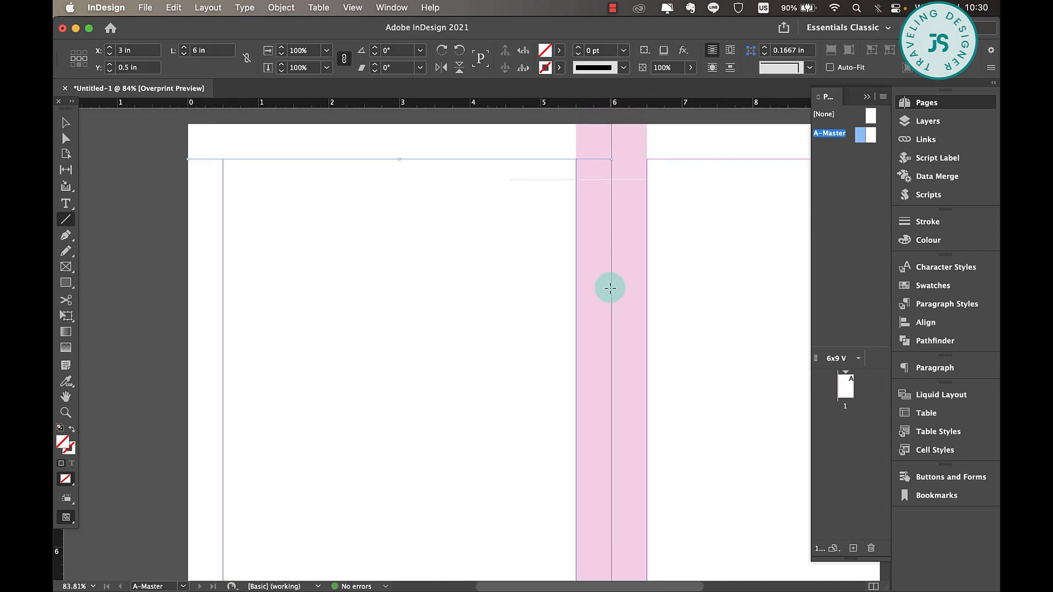
click(623, 50)
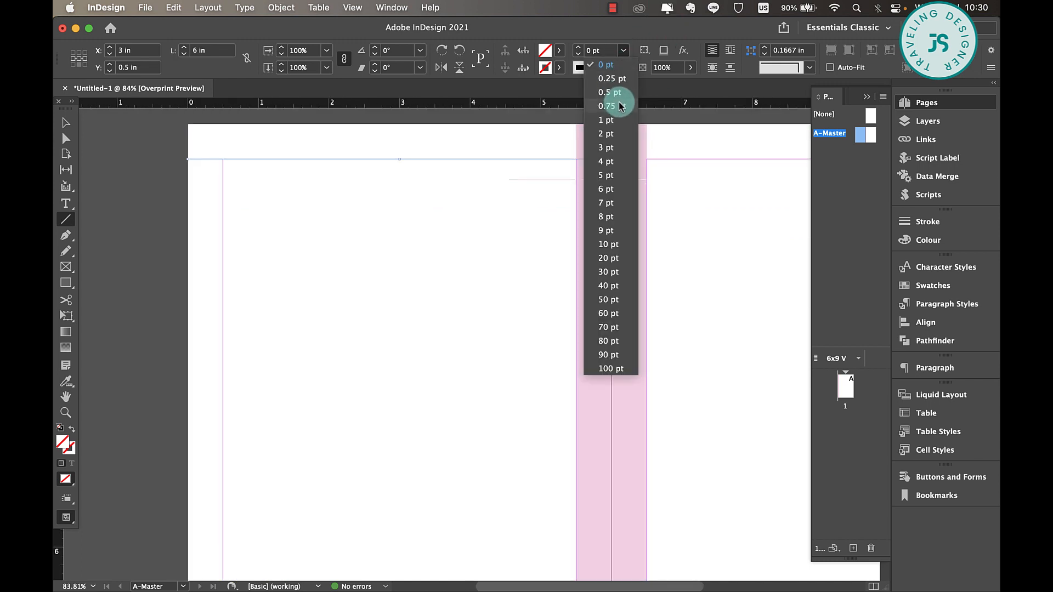
click(615, 147)
click(617, 67)
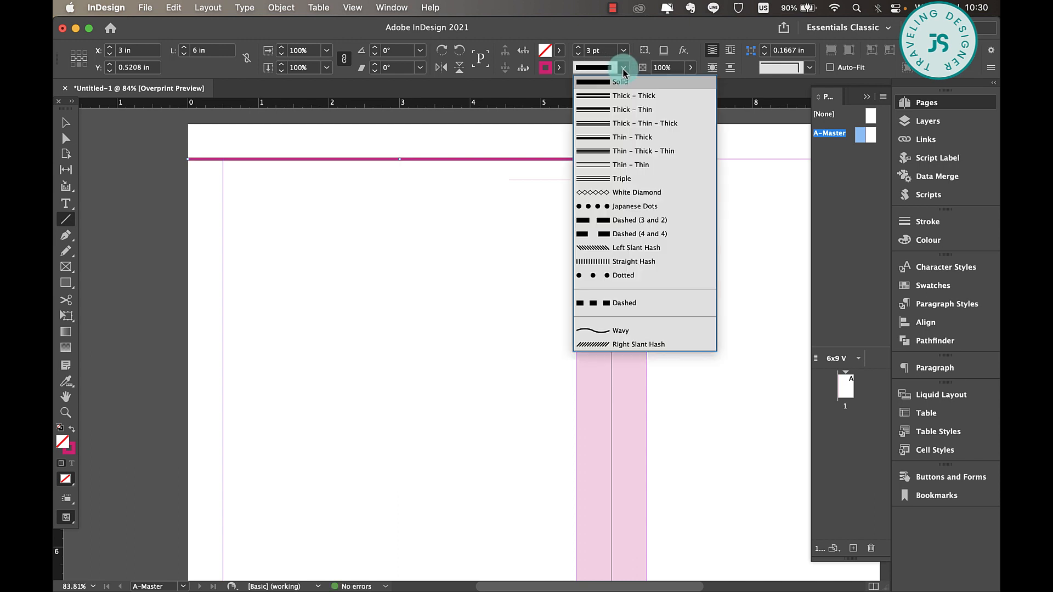
click(629, 122)
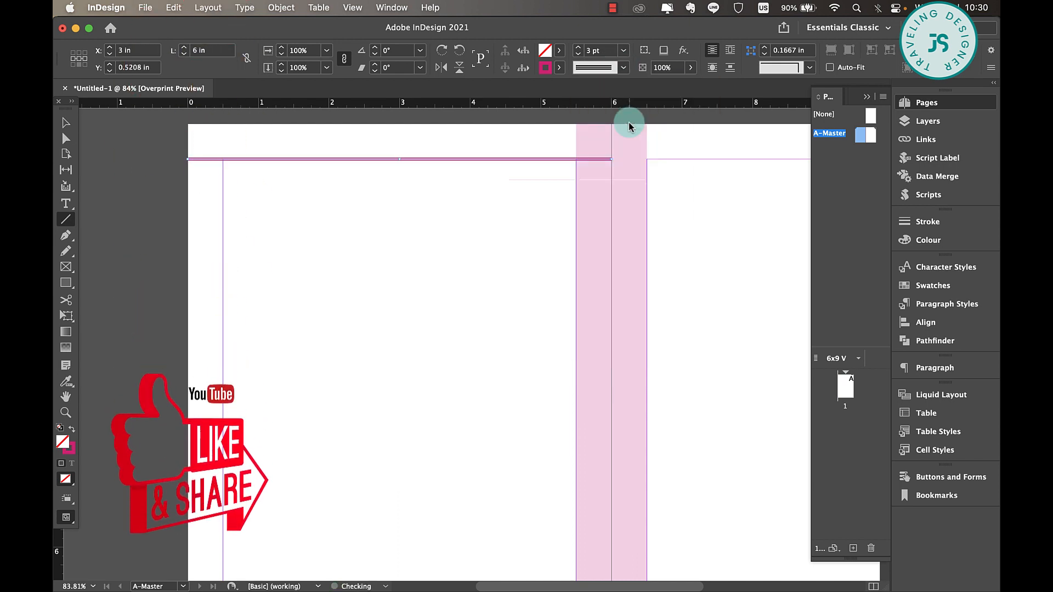
click(559, 68)
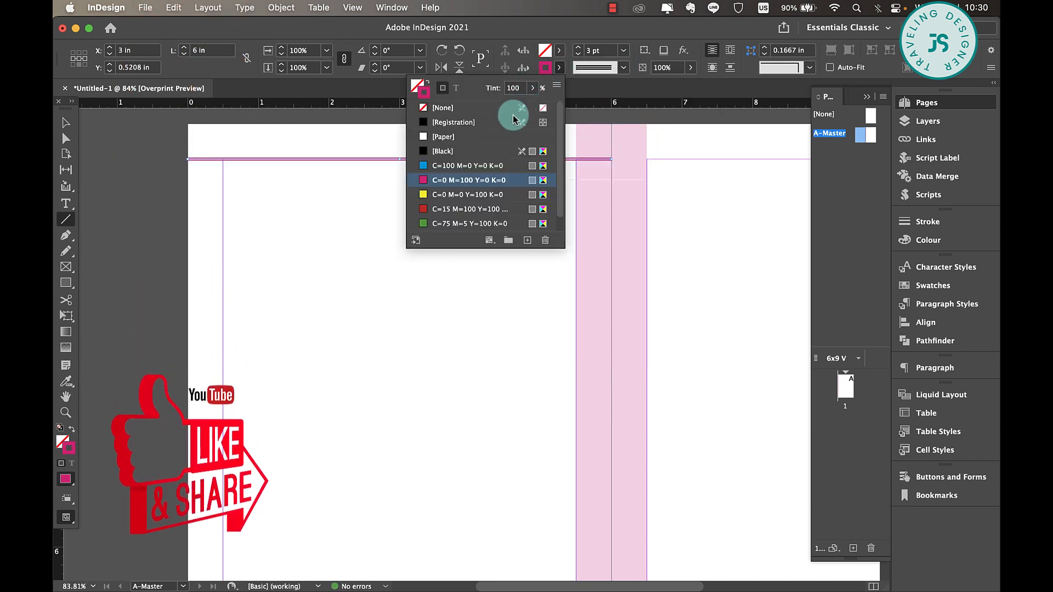
click(450, 152)
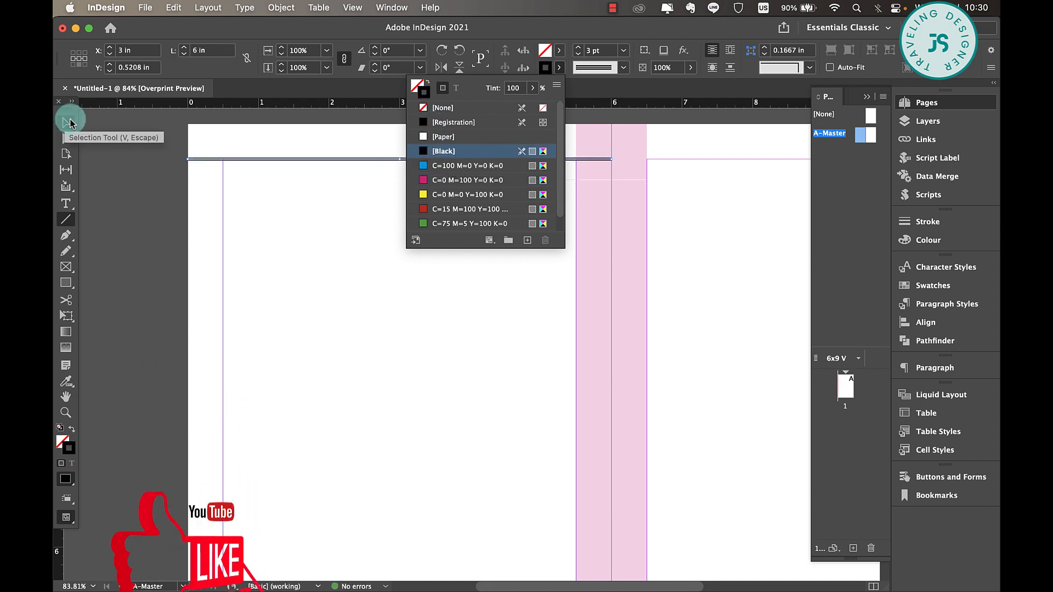
Send the top line to the back, behind the pink spine rectangle, and deselect it.
click(66, 123)
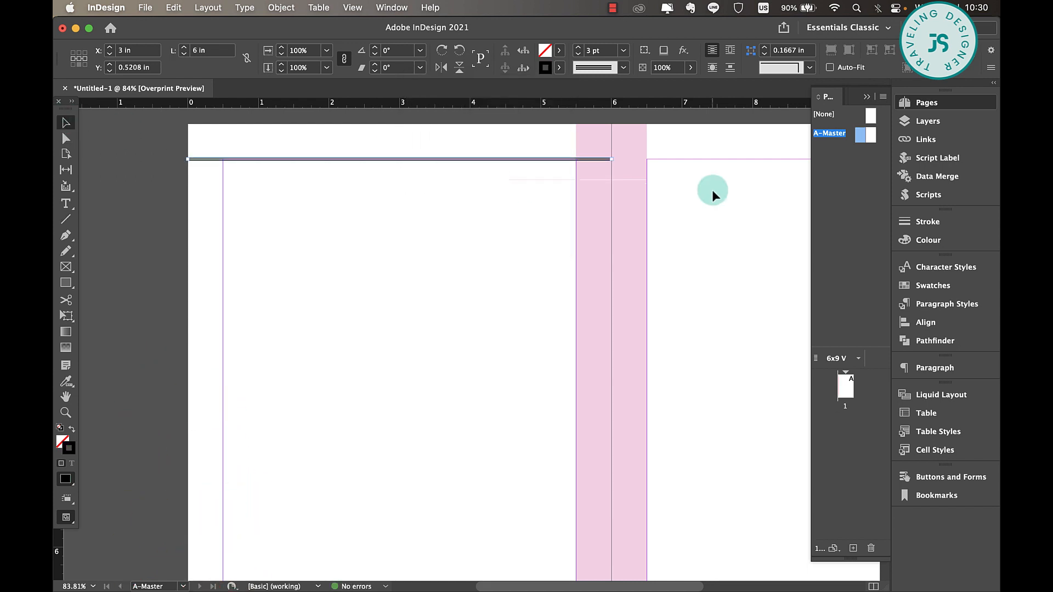
right_click(569, 163)
mouse_move(625, 263)
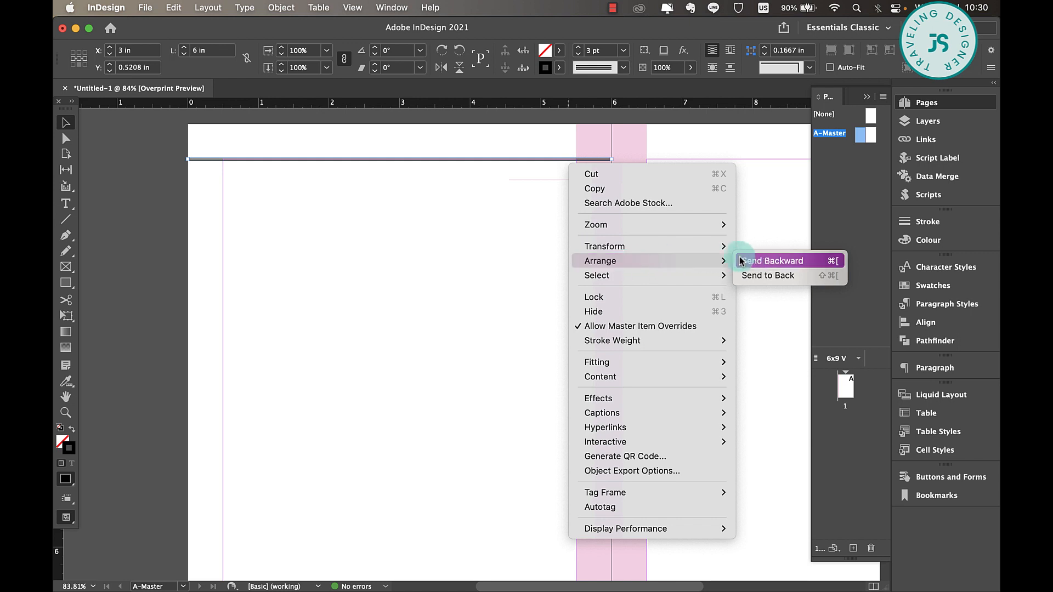
click(757, 272)
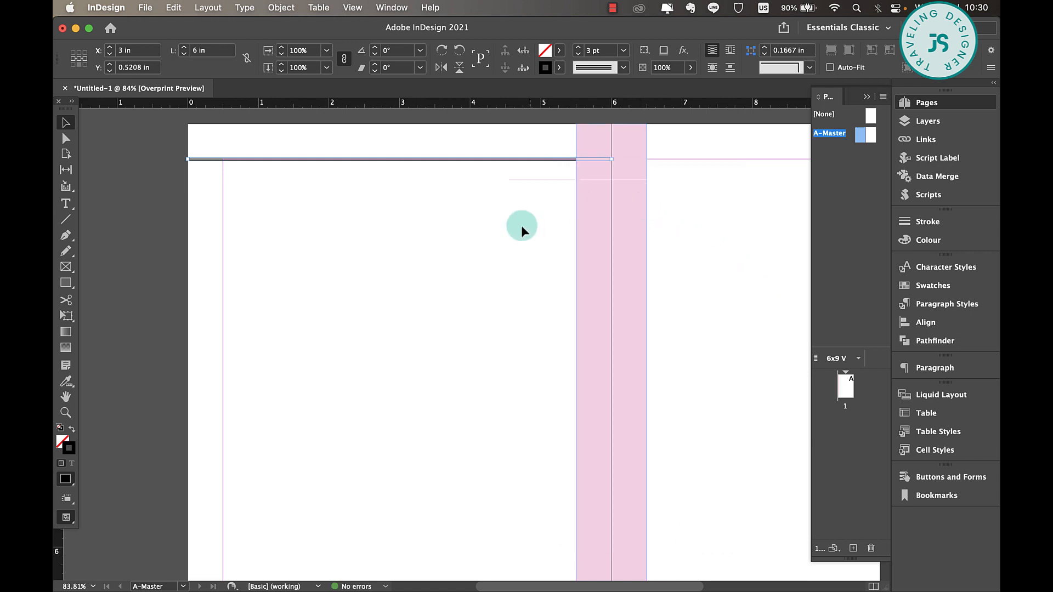
click(500, 226)
Add a text frame just below the line near the left page's outer margin with the text "daily plans".
scroll(331, 254, up, 2)
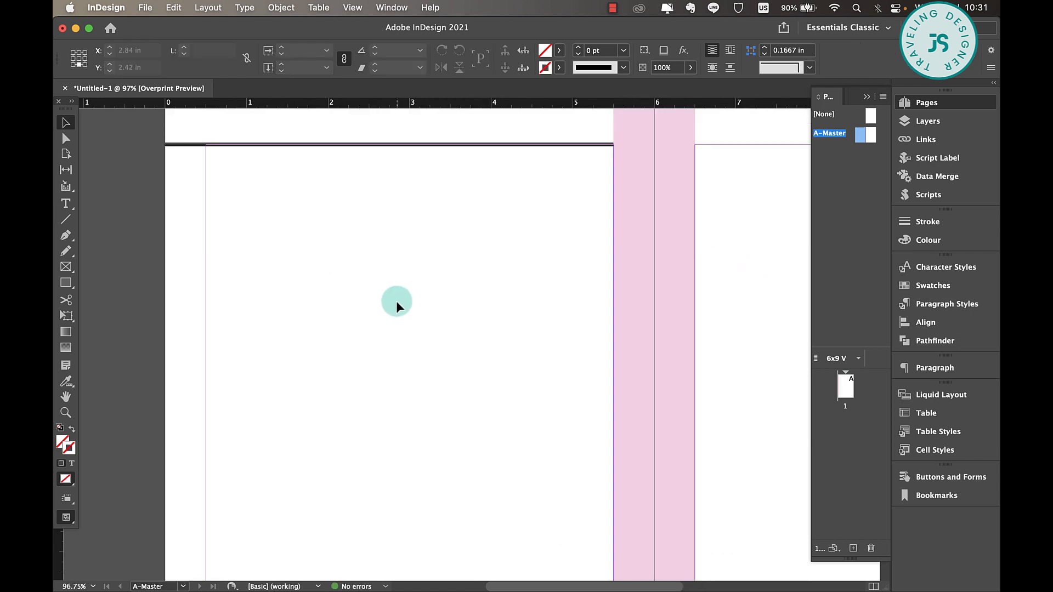
scroll(396, 301, up, 2)
scroll(396, 301, left, 1)
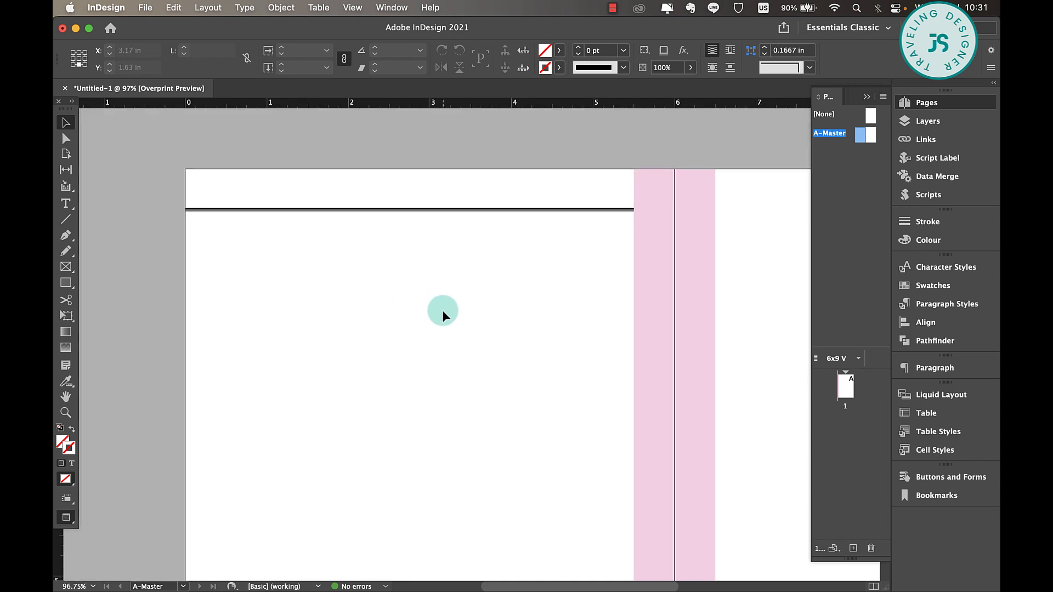
scroll(442, 311, down, 2)
scroll(442, 311, right, 1)
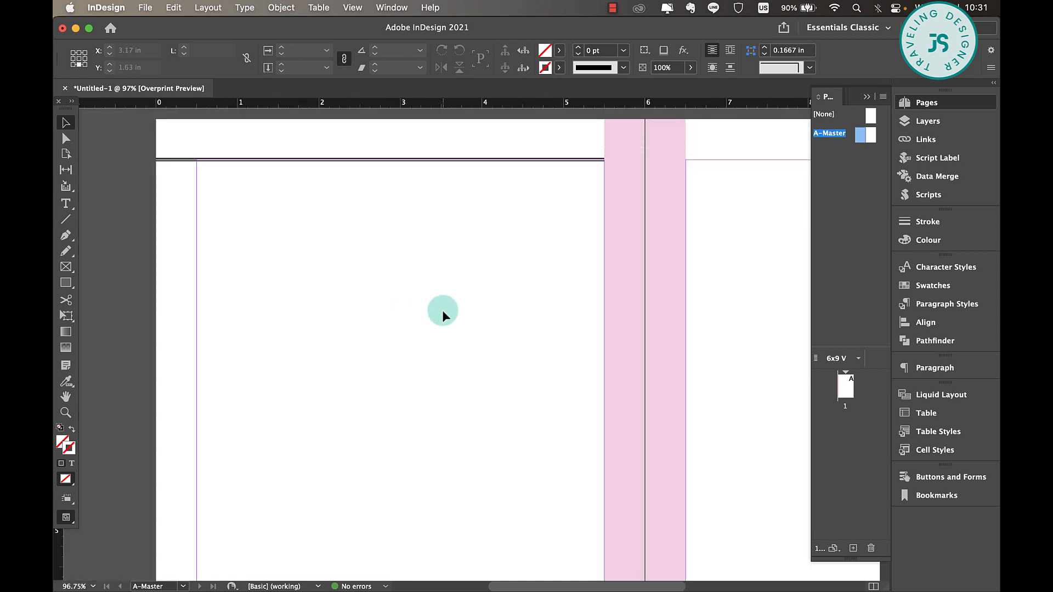
scroll(433, 327, down, 1)
scroll(433, 327, up, 1)
click(65, 203)
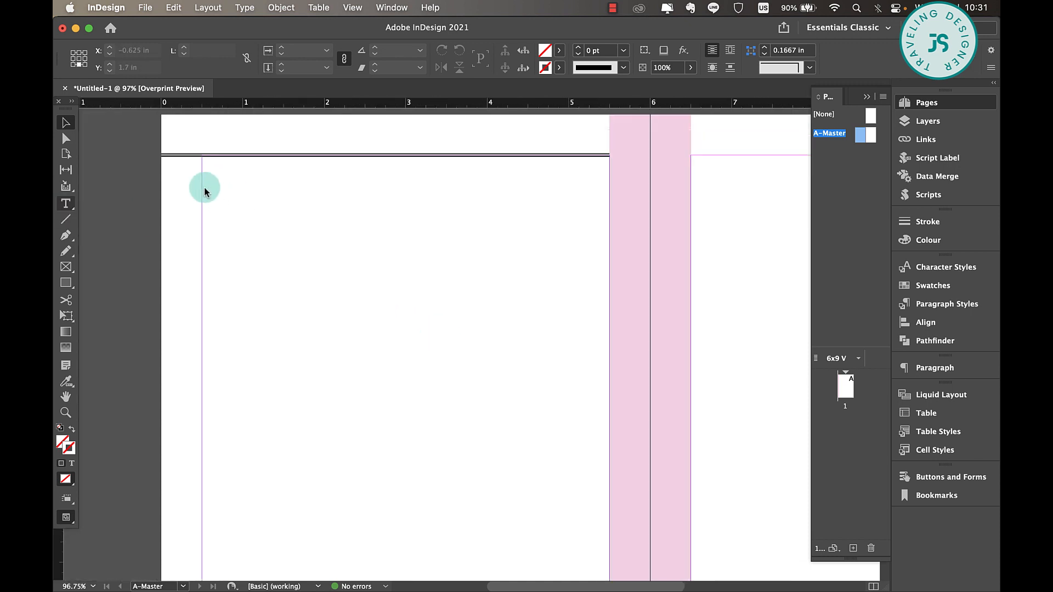
click(223, 173)
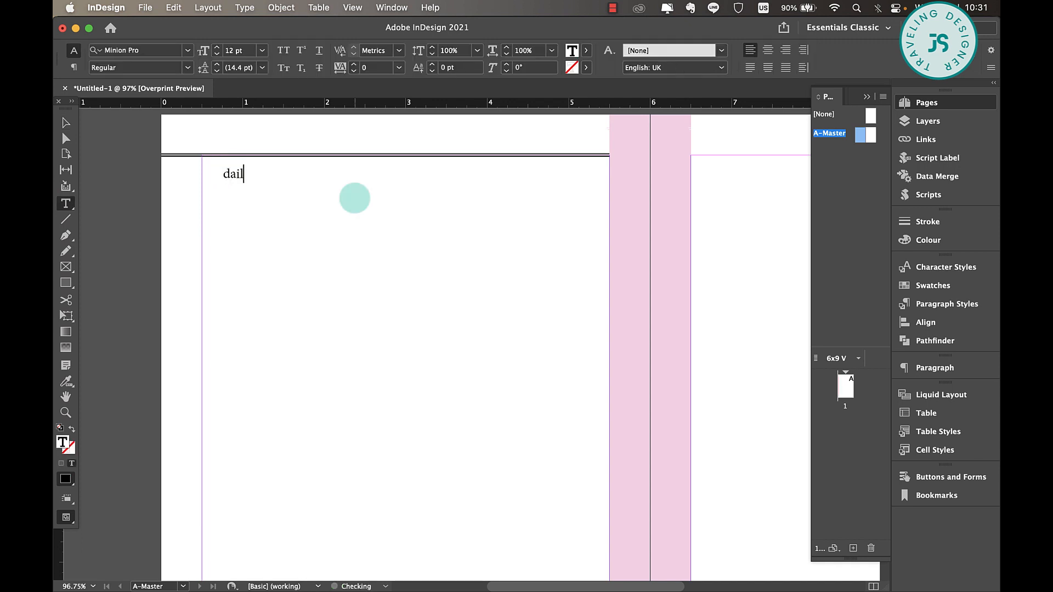
text(daily plans)
Set the "daily plans" text in the Babybunny font at 15 pt.
triple_click(236, 173)
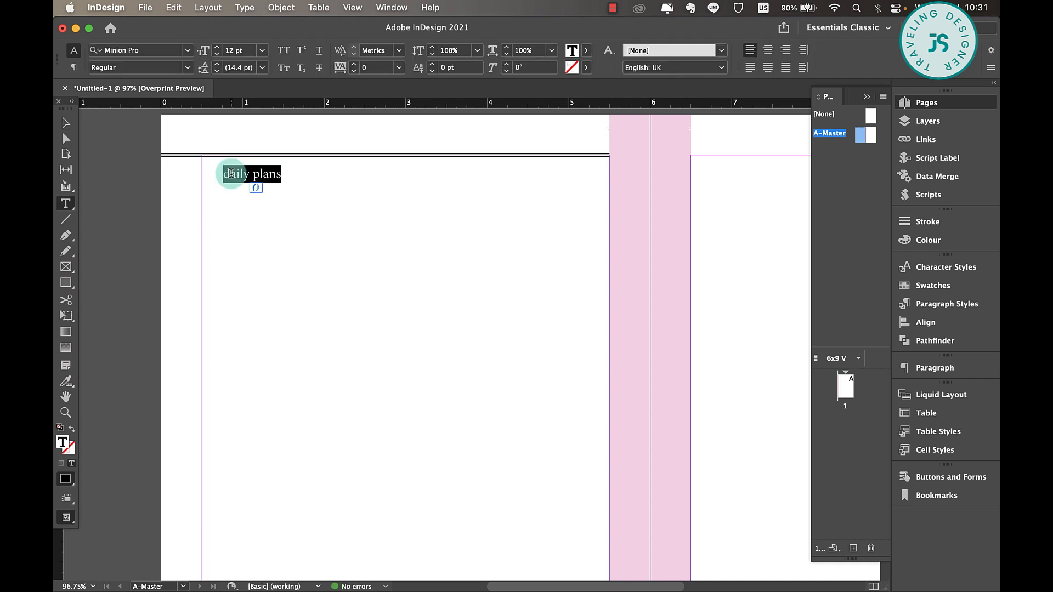
click(187, 50)
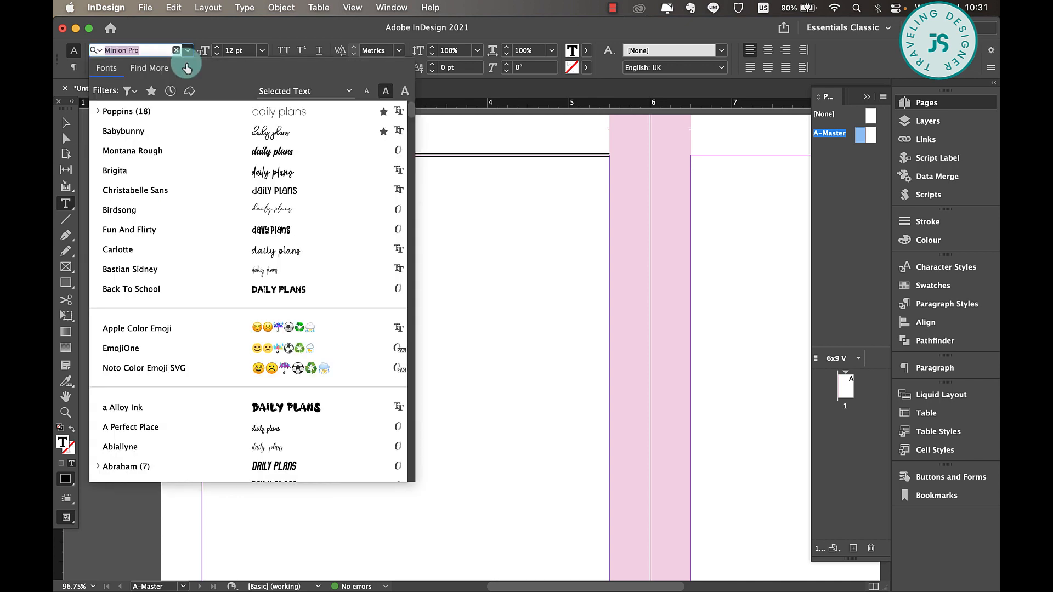
click(193, 135)
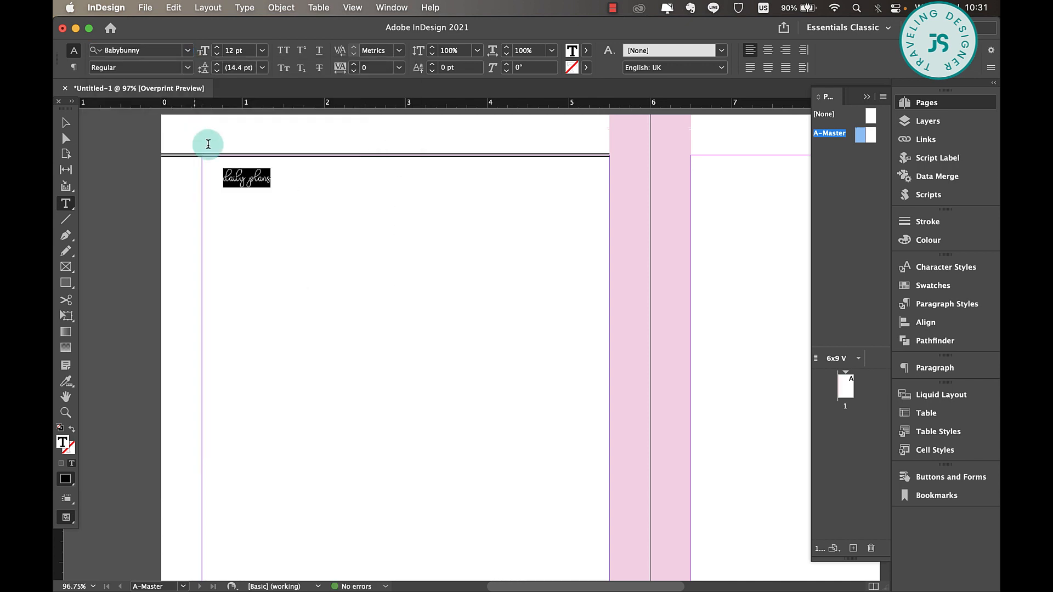
click(218, 50)
click(217, 51)
click(218, 50)
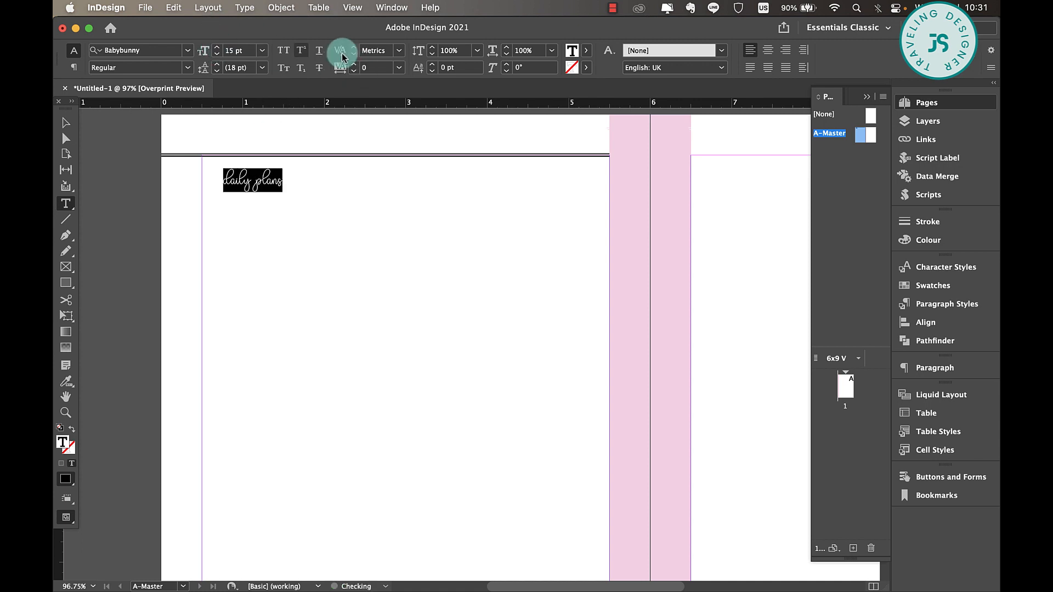
Set the tracking of the "daily plans" text to 40.
click(355, 65)
click(355, 65)
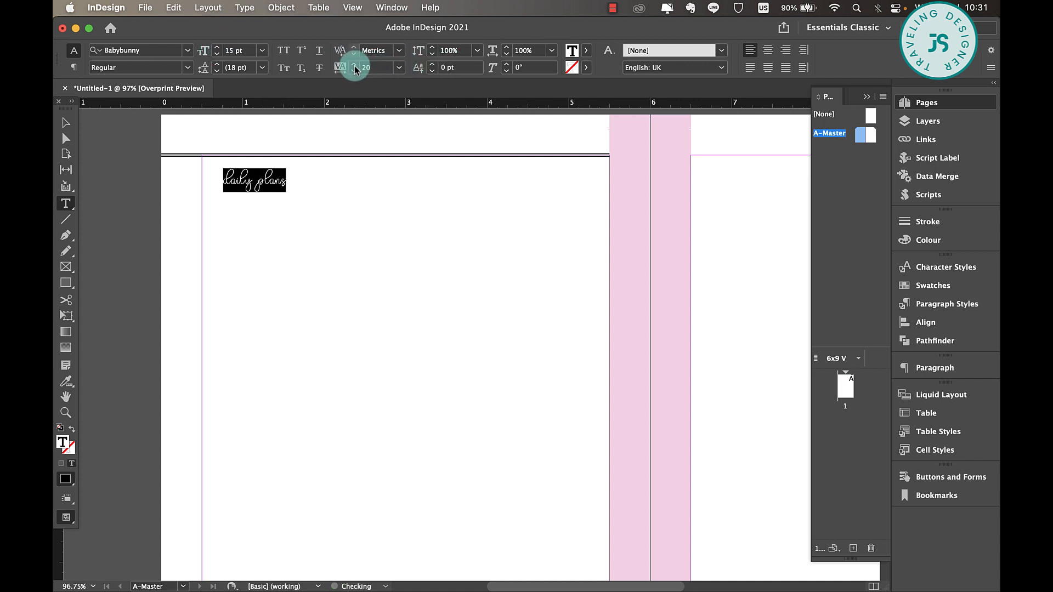
click(354, 65)
click(354, 65)
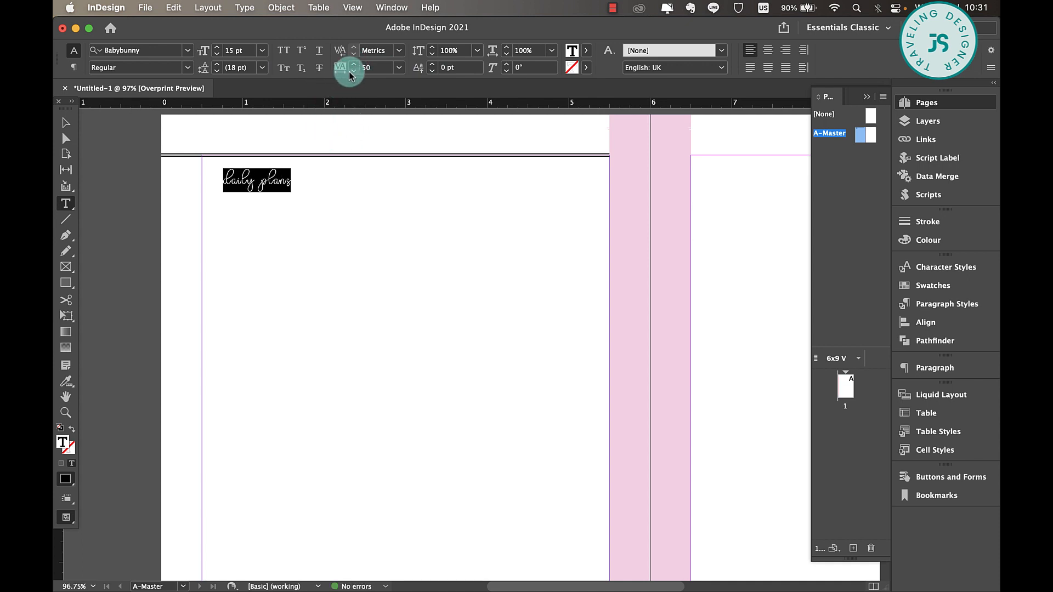
click(354, 71)
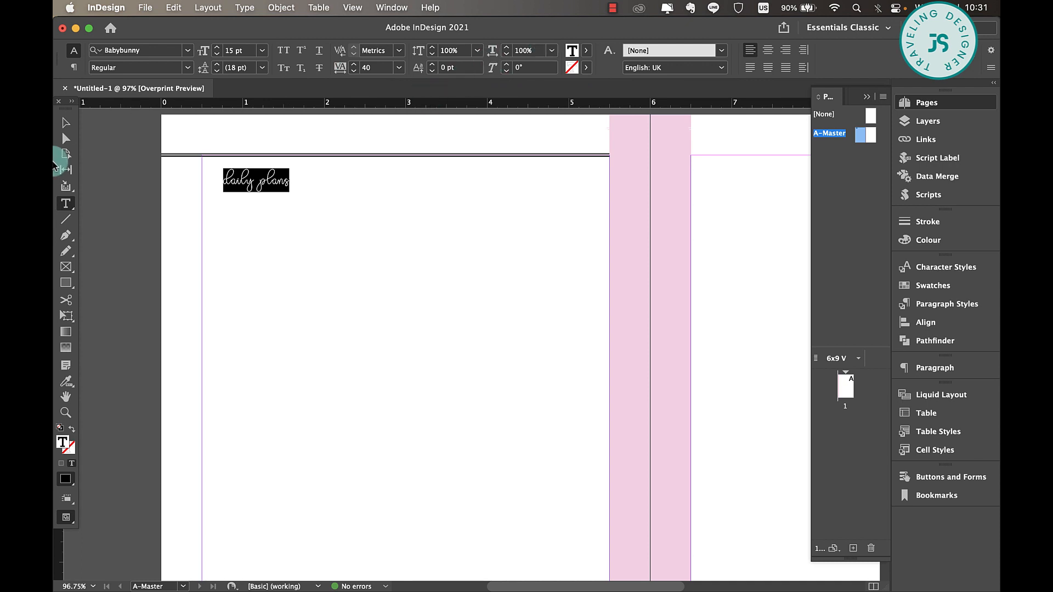
click(66, 122)
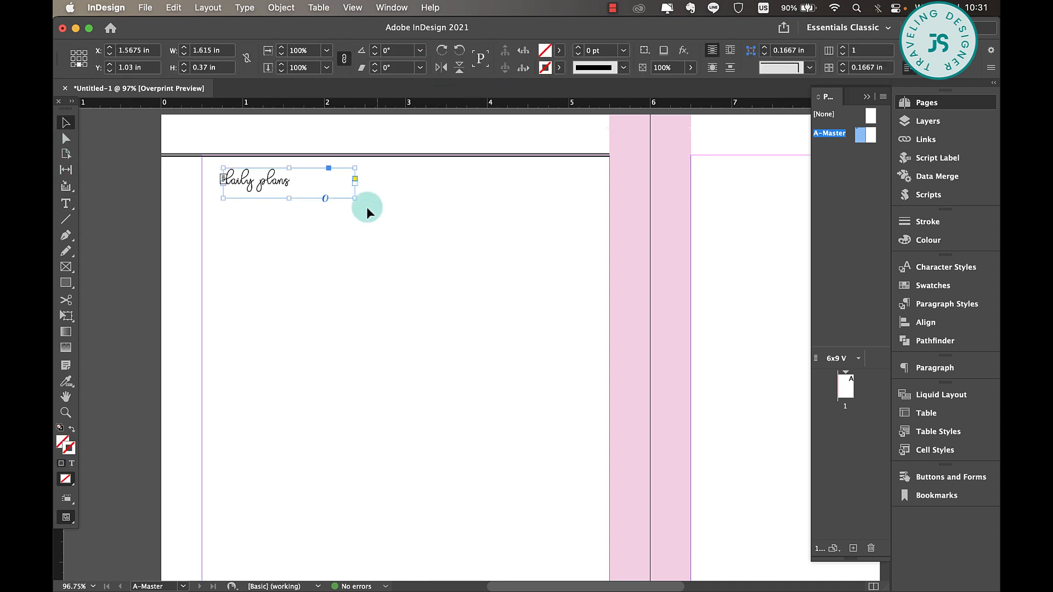
Centre the "daily plans" text and shrink its frame to about 1.09 × 0.26 in.
triple_click(332, 184)
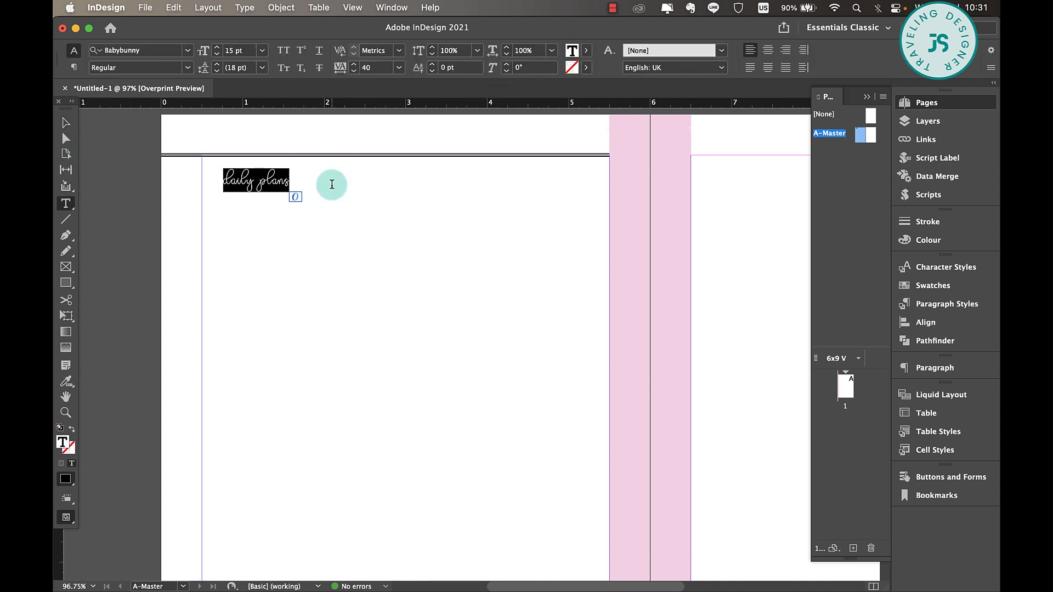
click(768, 53)
key(Escape)
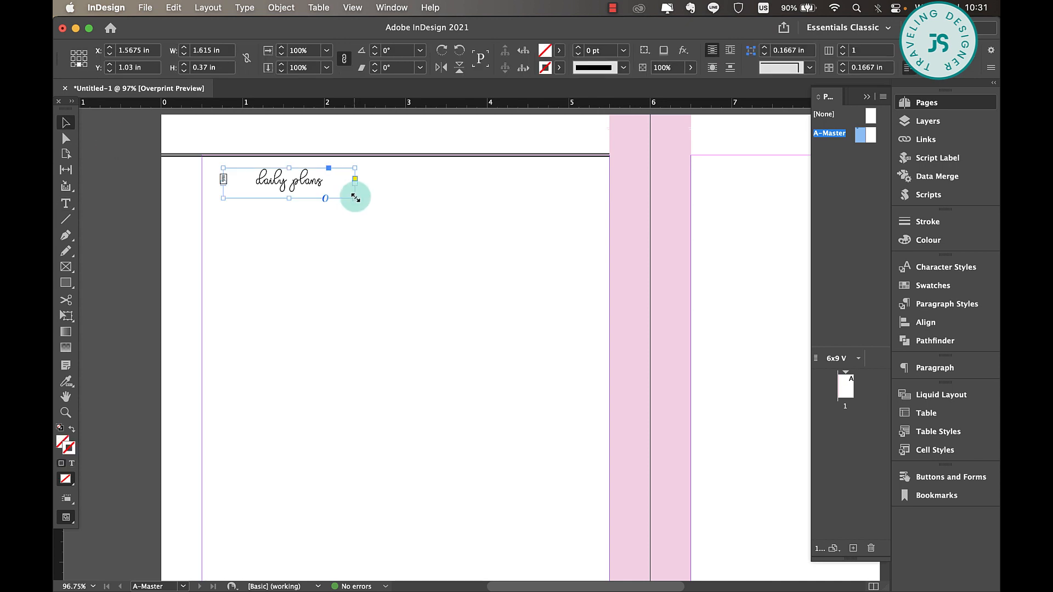
drag(355, 197, 311, 189)
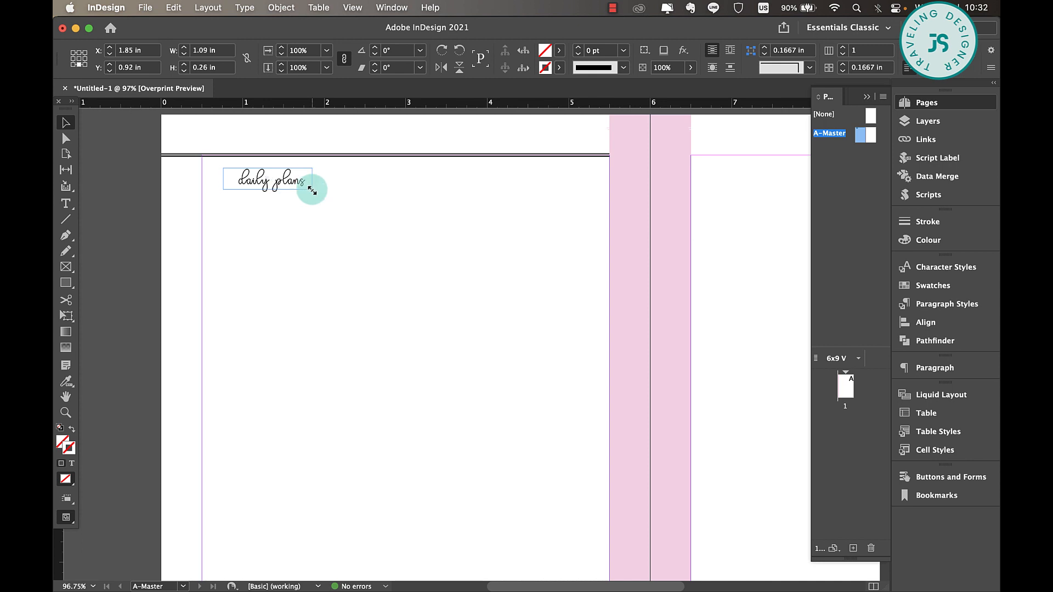
Fill the "daily plans" text frame with the Paper swatch.
click(561, 51)
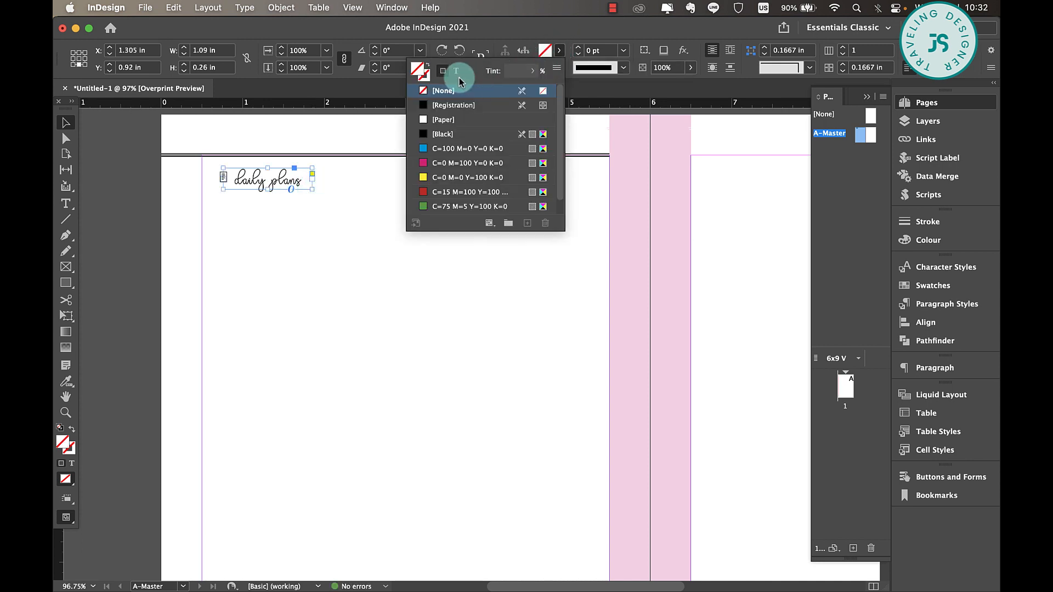
click(441, 121)
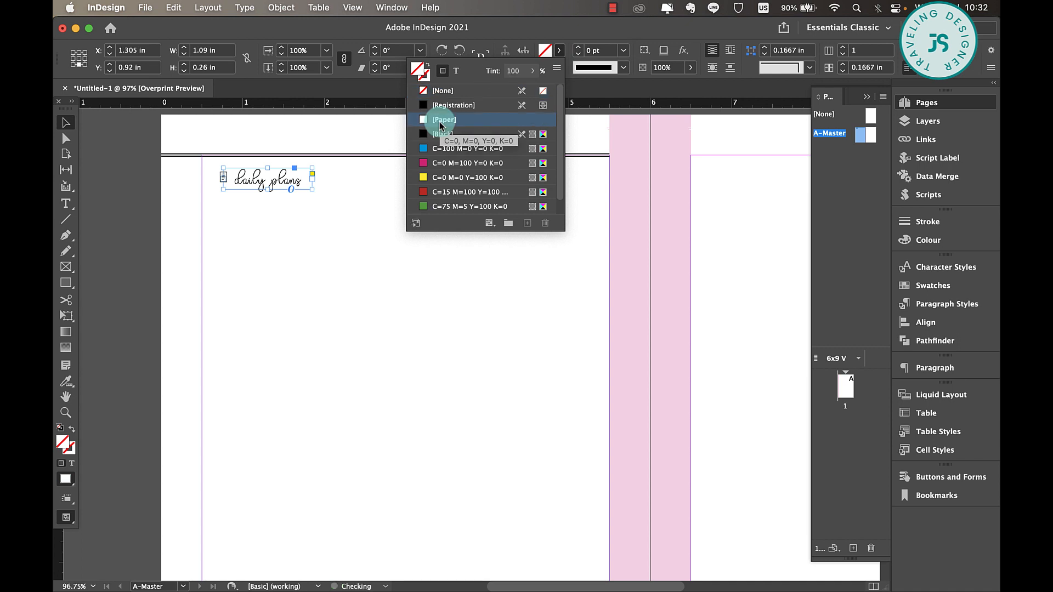
click(66, 122)
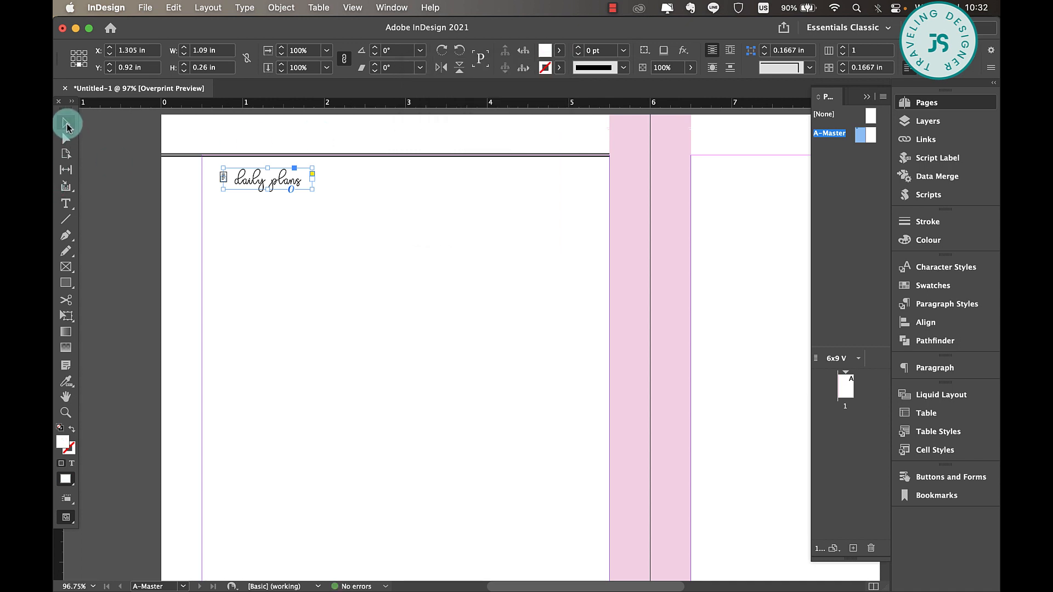
Move the "daily plans" frame up onto the top line so it masks the line behind the text, and deselect it.
drag(294, 182, 291, 158)
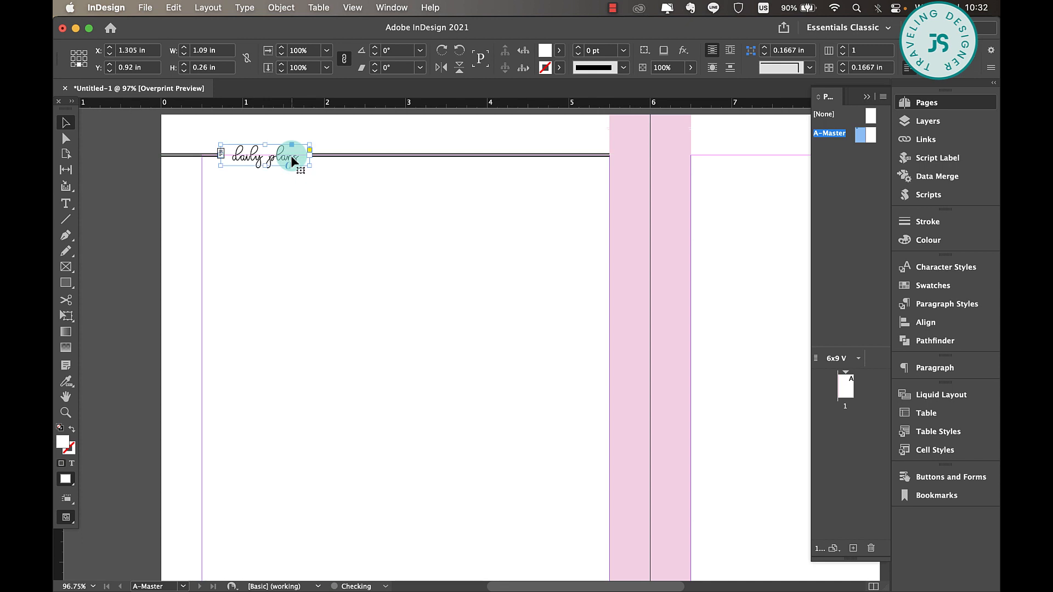
click(364, 177)
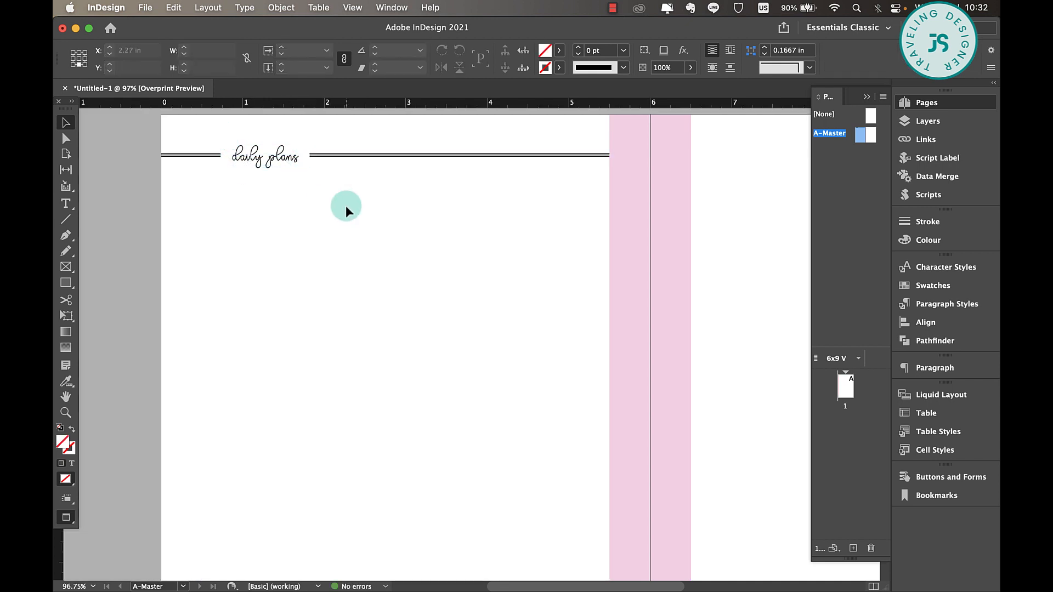
click(288, 162)
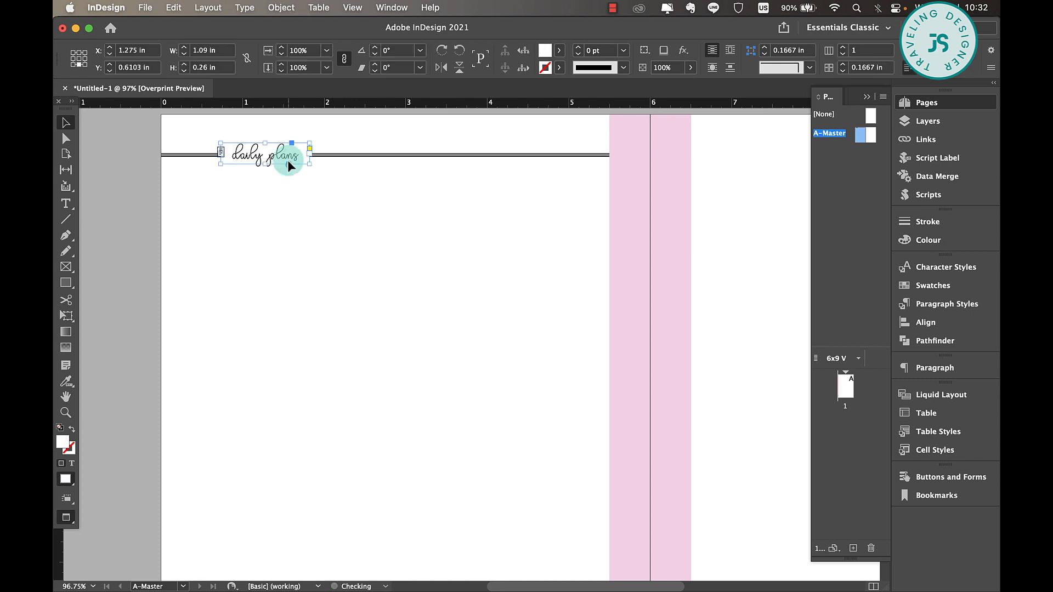
click(343, 297)
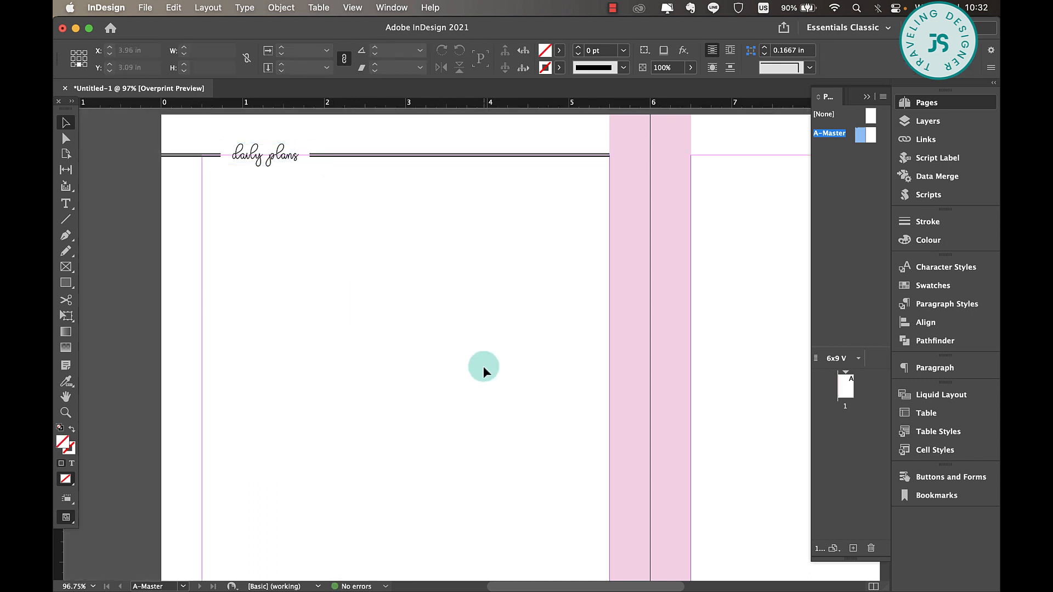
Create guides on the master spread with 2 columns and a 0.125 in gutter, fitted to the margins.
scroll(483, 367, down, 3)
click(209, 8)
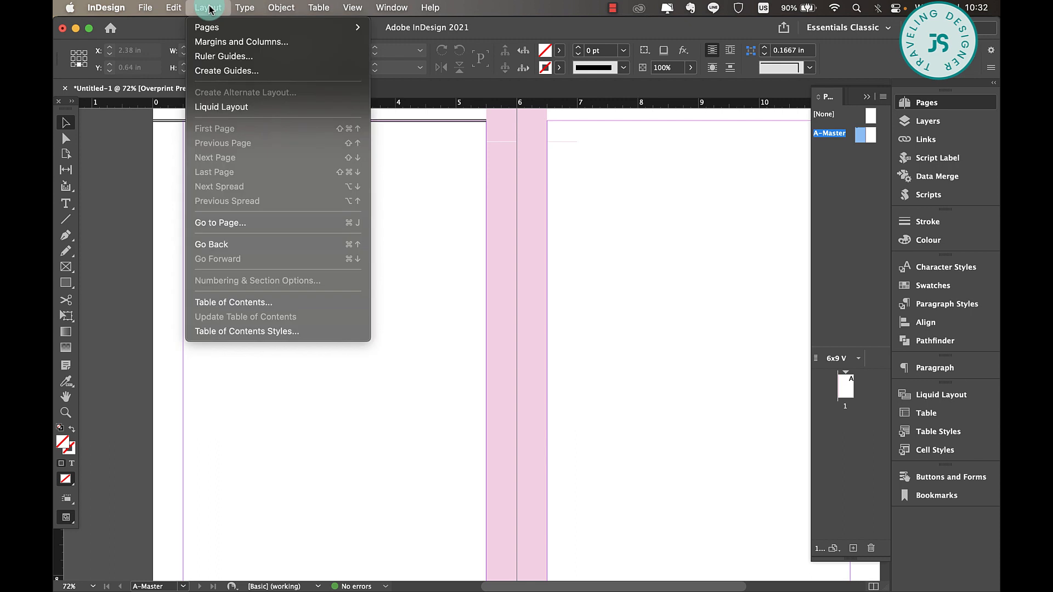
click(248, 74)
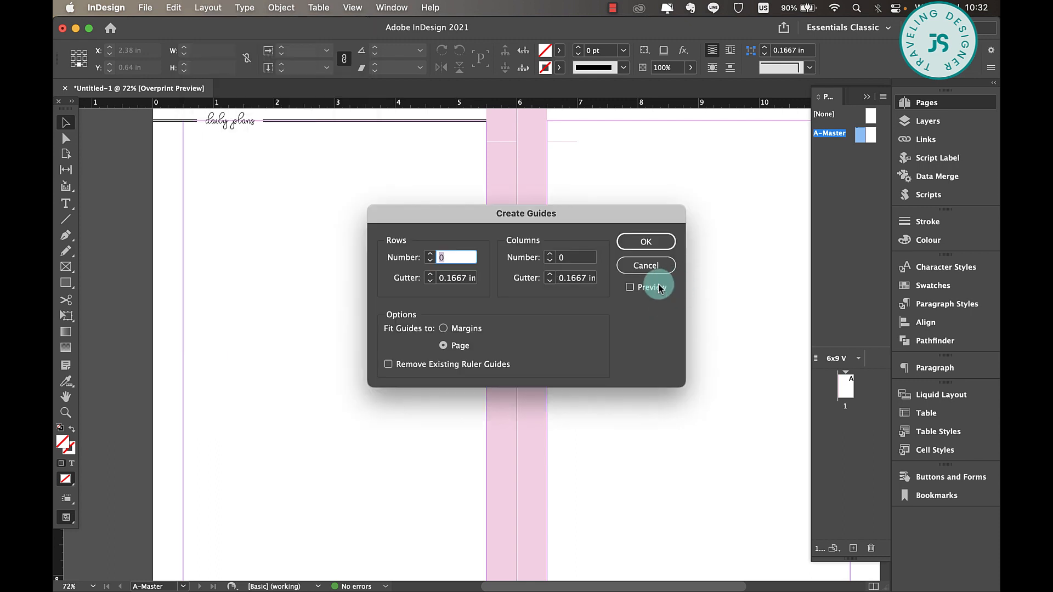
click(630, 287)
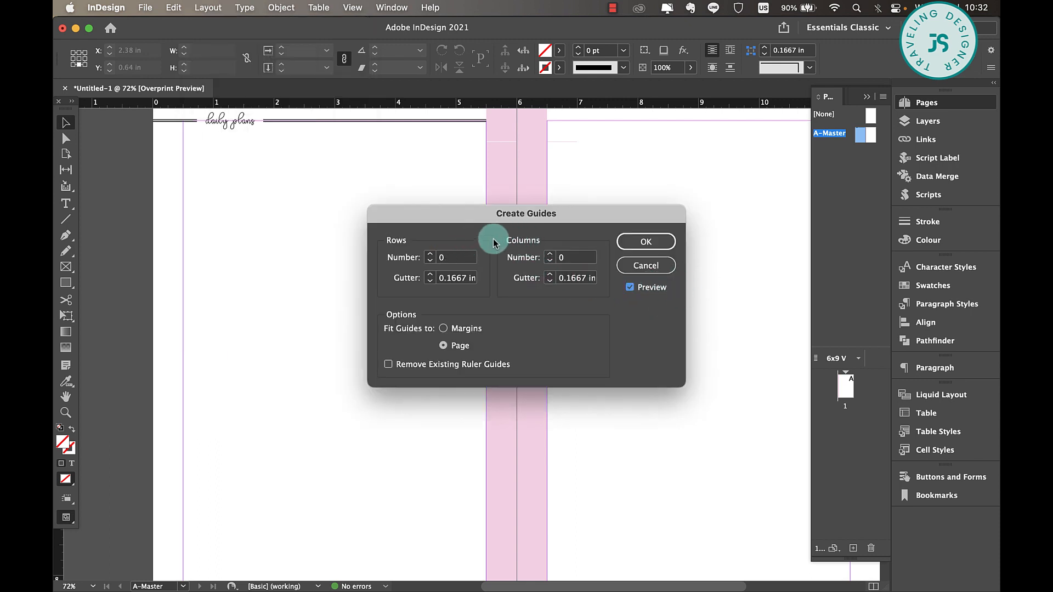
click(551, 254)
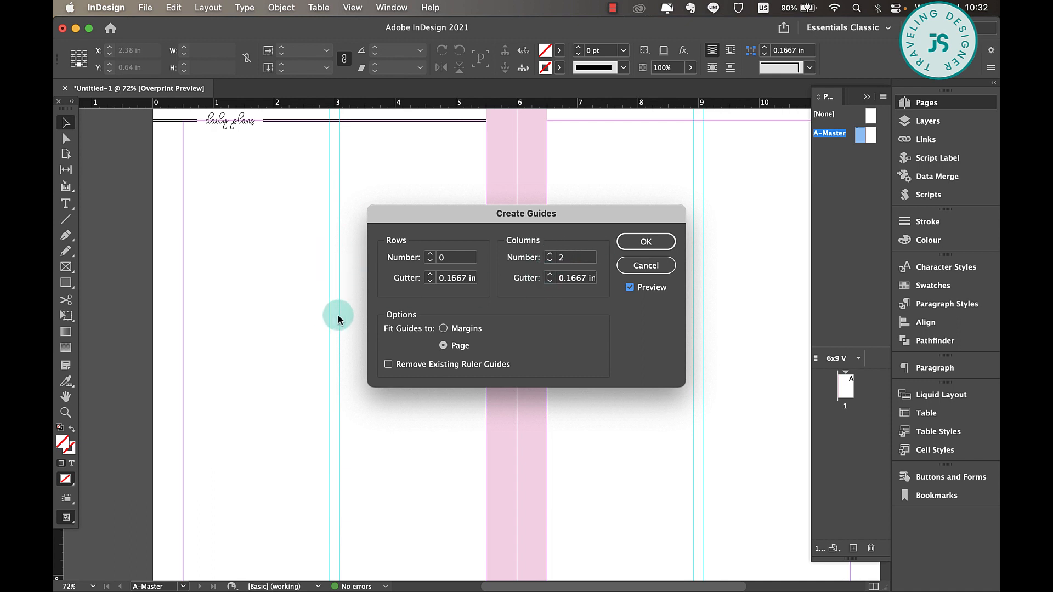
click(549, 282)
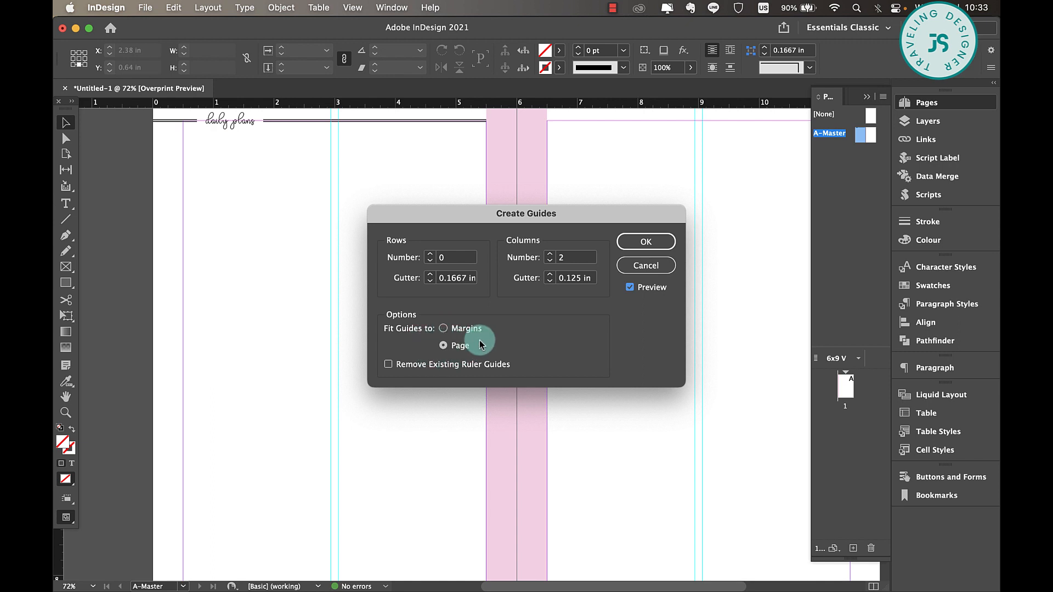
click(443, 328)
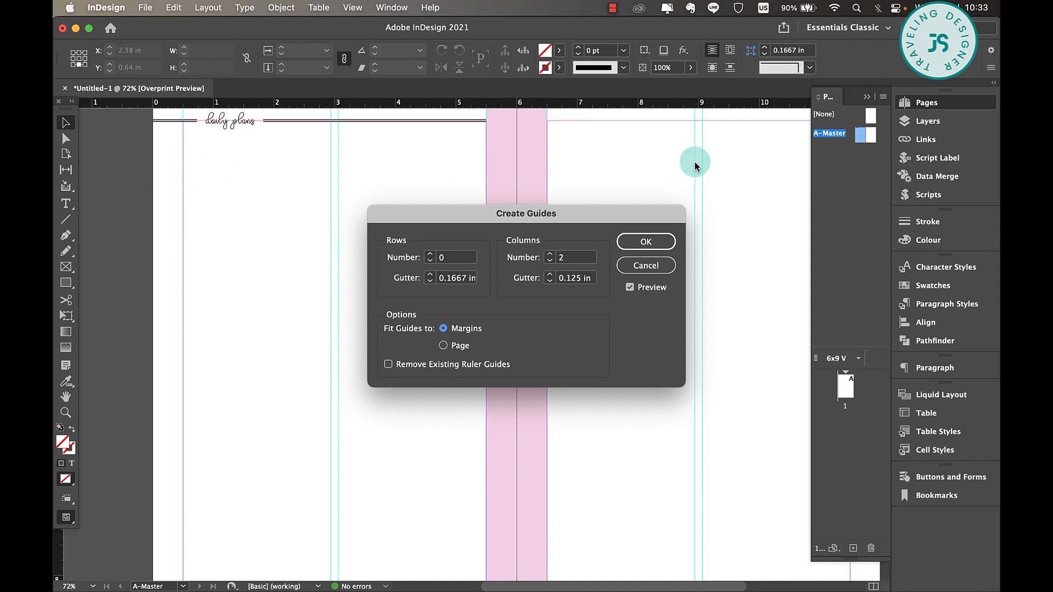
click(647, 242)
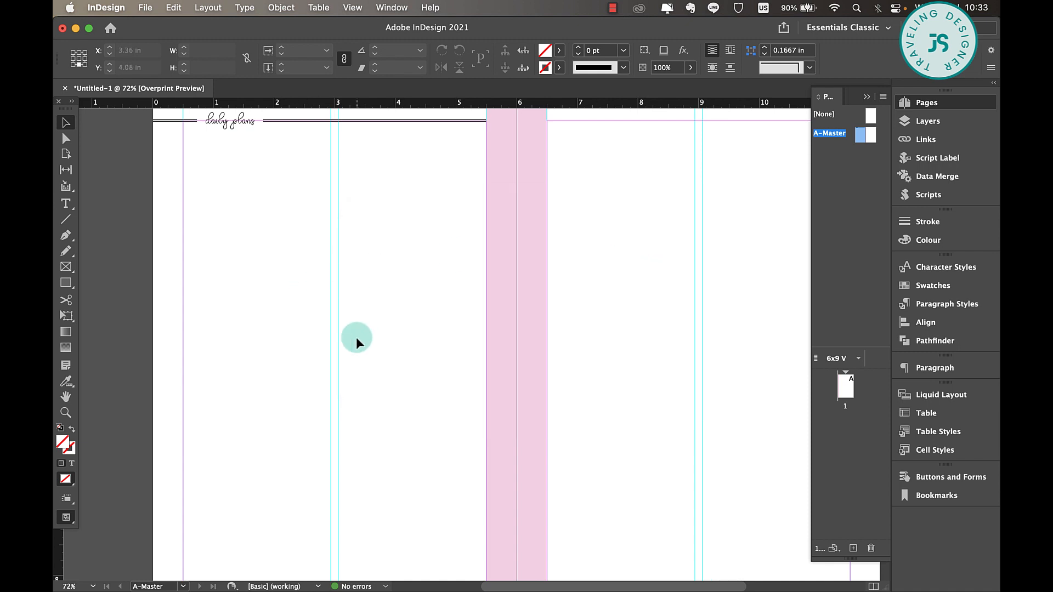
Duplicate the top line and place the copy about 0.45 in below it.
scroll(357, 337, down, 3)
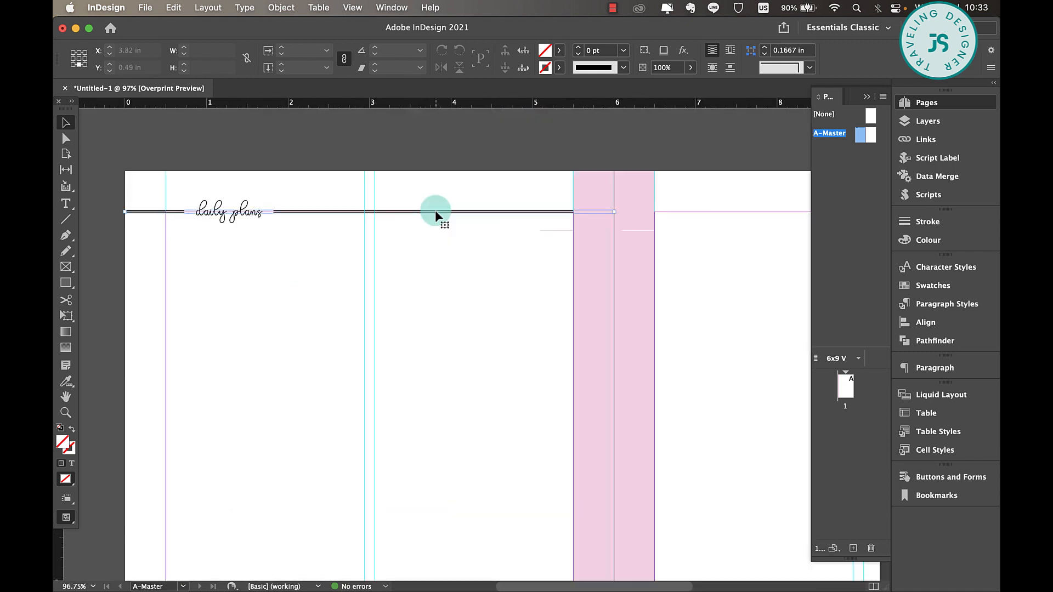
click(436, 212)
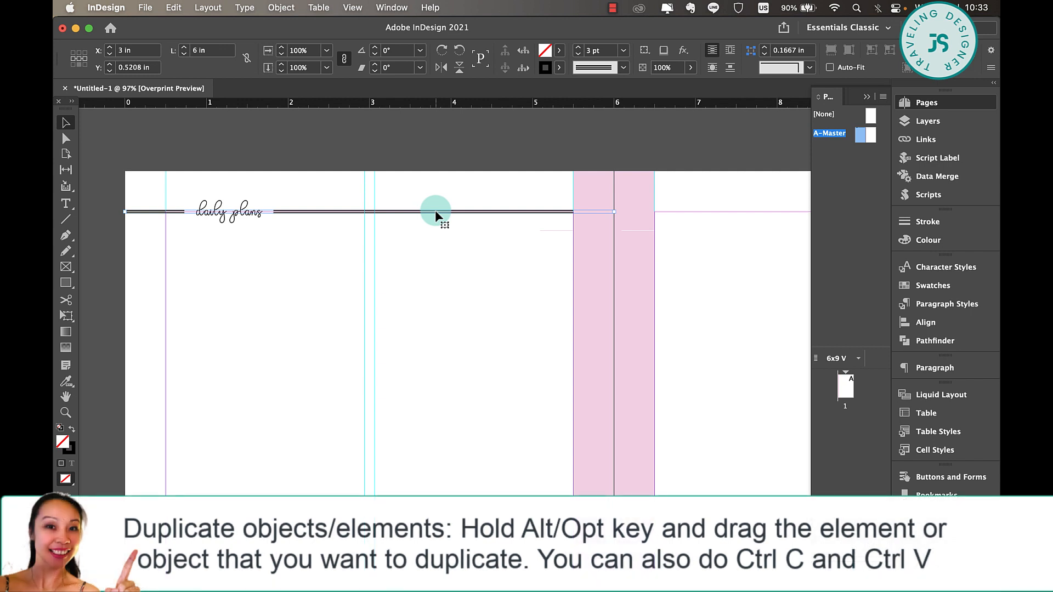
drag(437, 237, 439, 254)
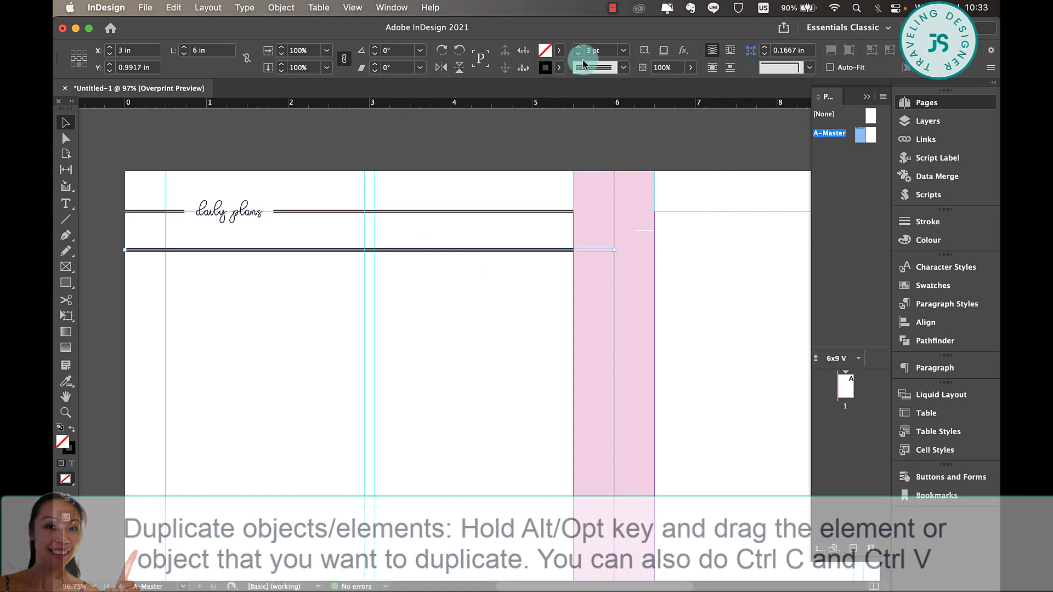
Give the duplicated line a 0.75 pt solid stroke and shorten it to about 4.93 in, starting at the left page's outer margin.
click(624, 50)
click(624, 106)
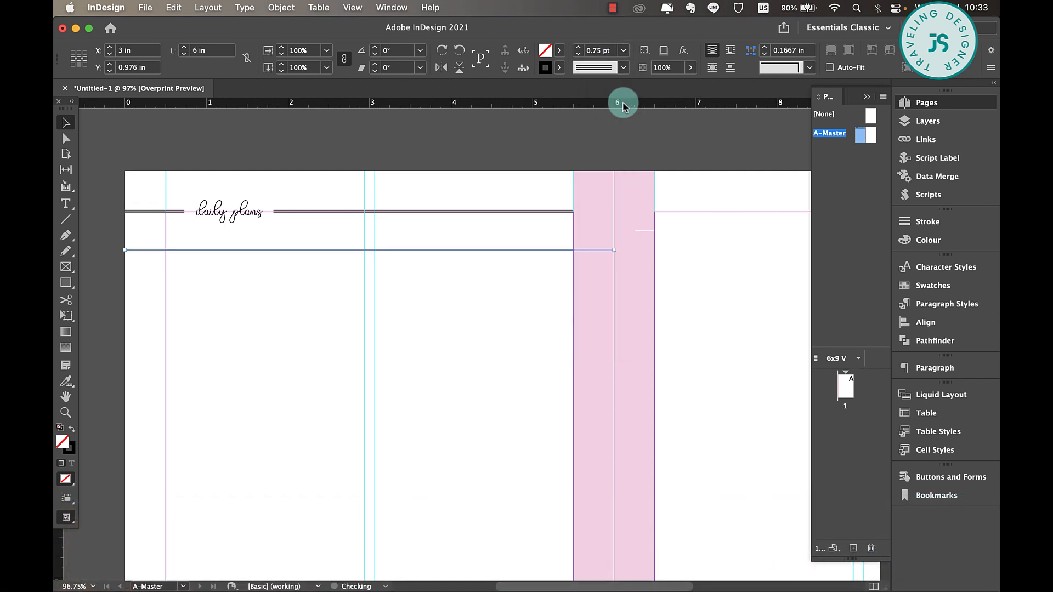
click(623, 67)
click(598, 81)
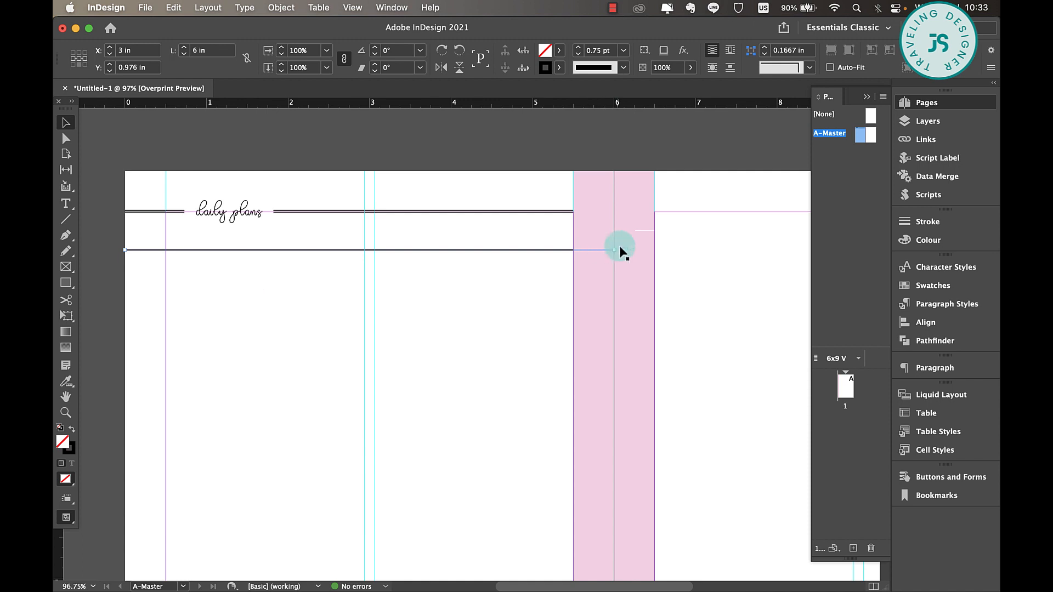
drag(615, 251, 567, 250)
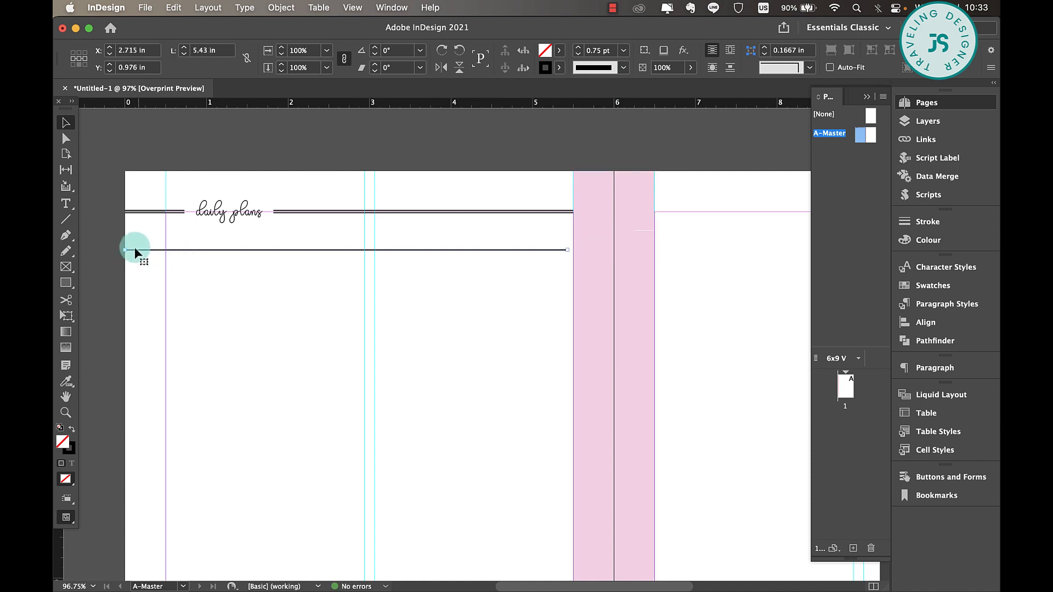
drag(126, 250, 166, 250)
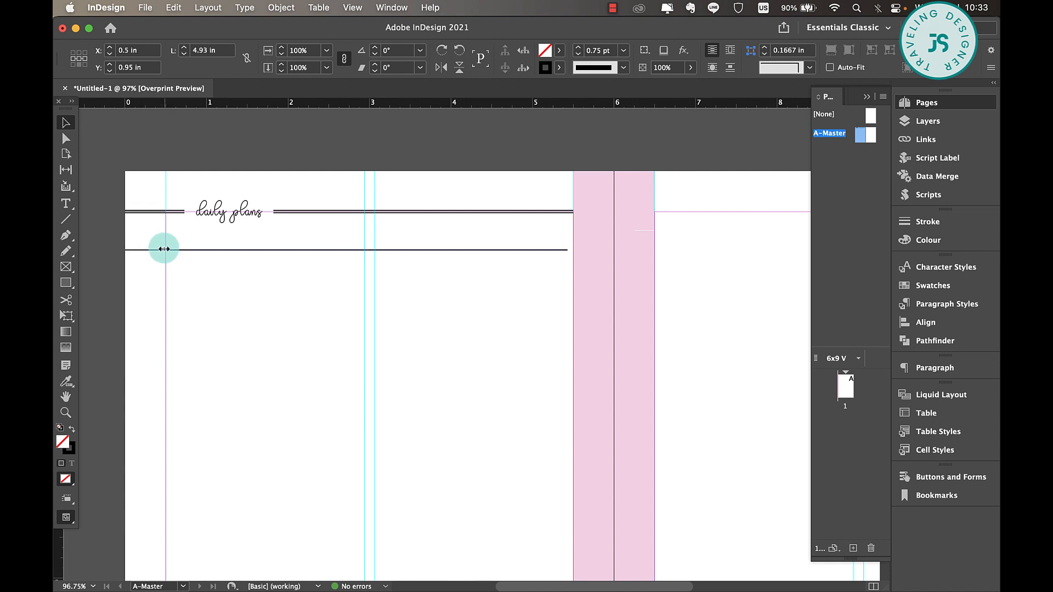
Add a text frame about 1.09 × 0.19 in below the thin line with the text "TODAY" in Poppins at 10 pt.
drag(189, 253, 278, 268)
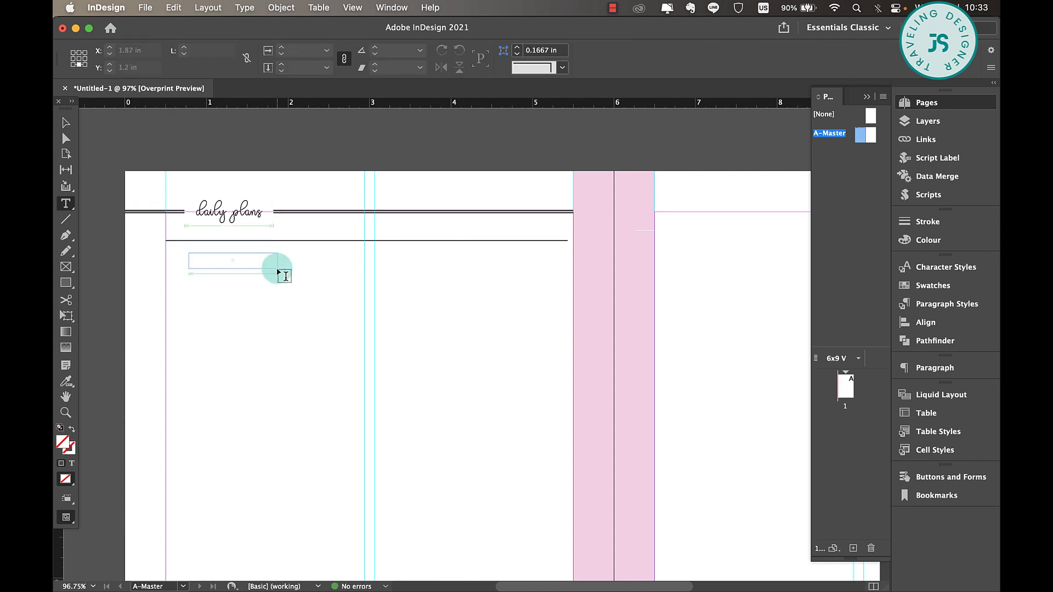
text(TODAY)
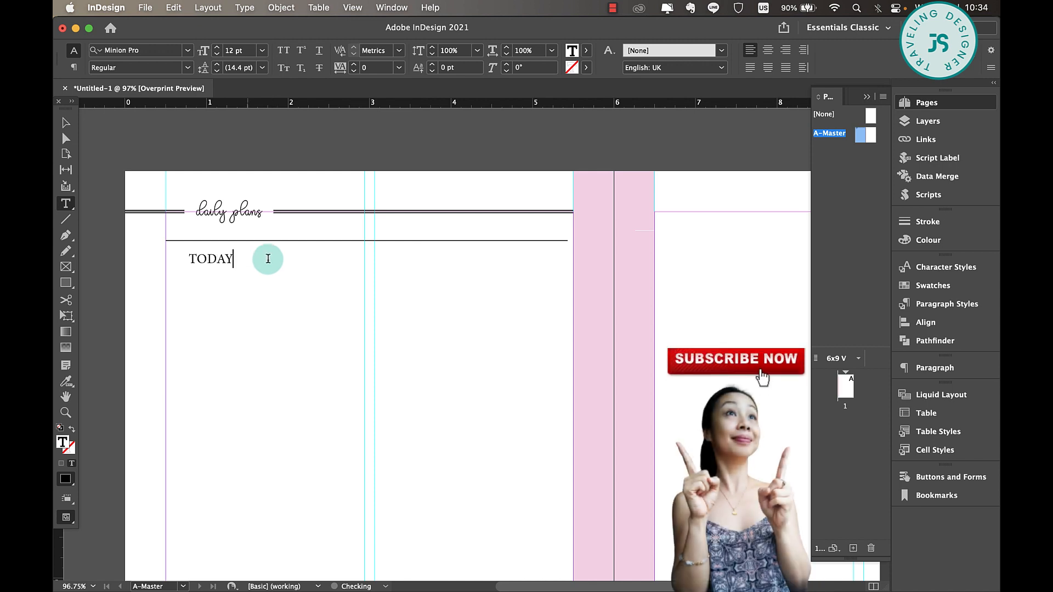
double_click(225, 261)
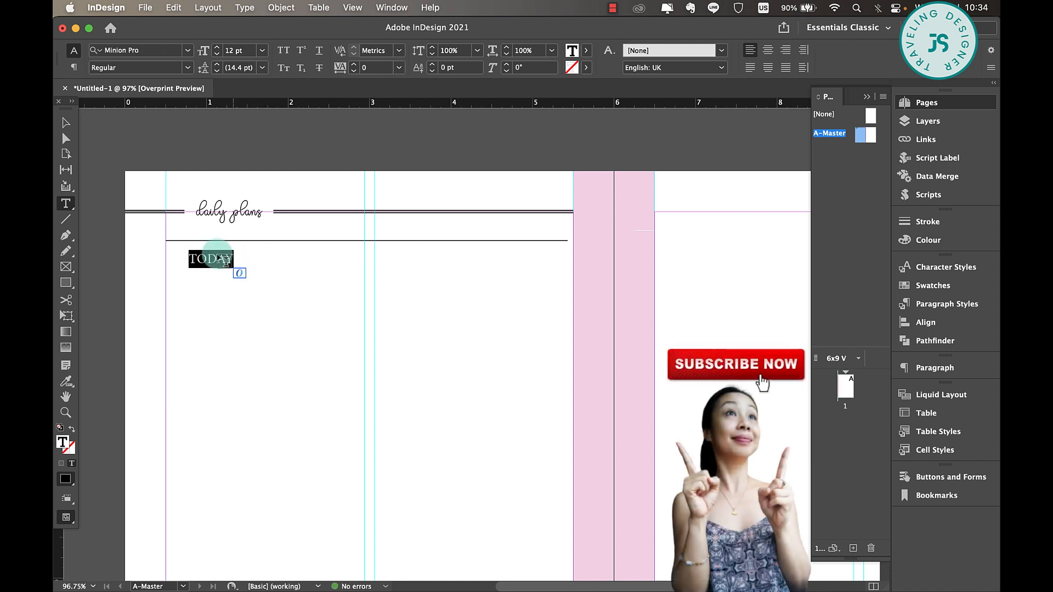
click(188, 51)
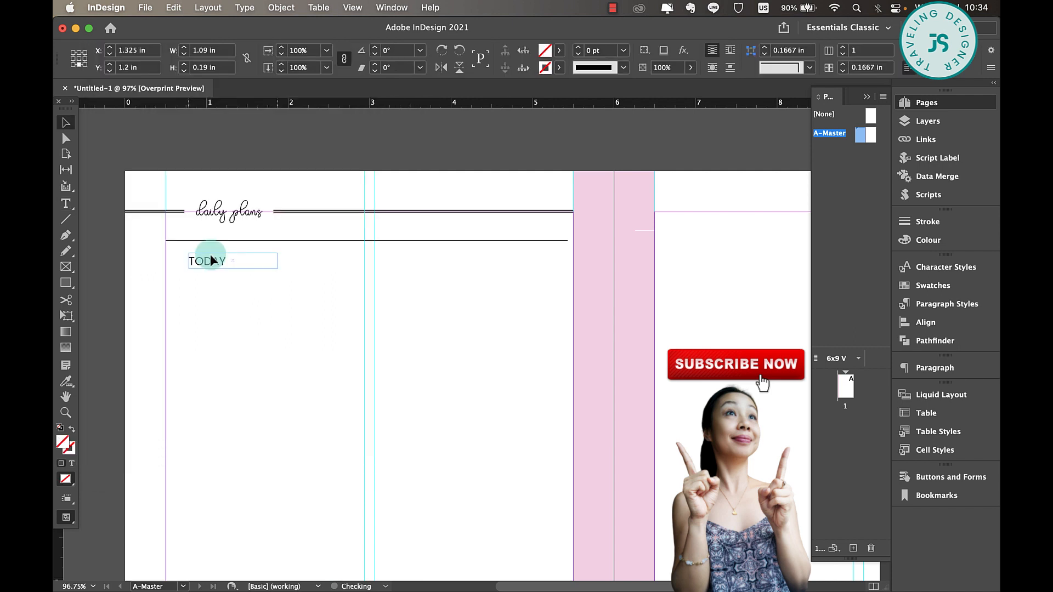
Move the "TODAY" frame to sit on the thin line at the outer margin and reduce its text size slightly.
drag(209, 254, 193, 236)
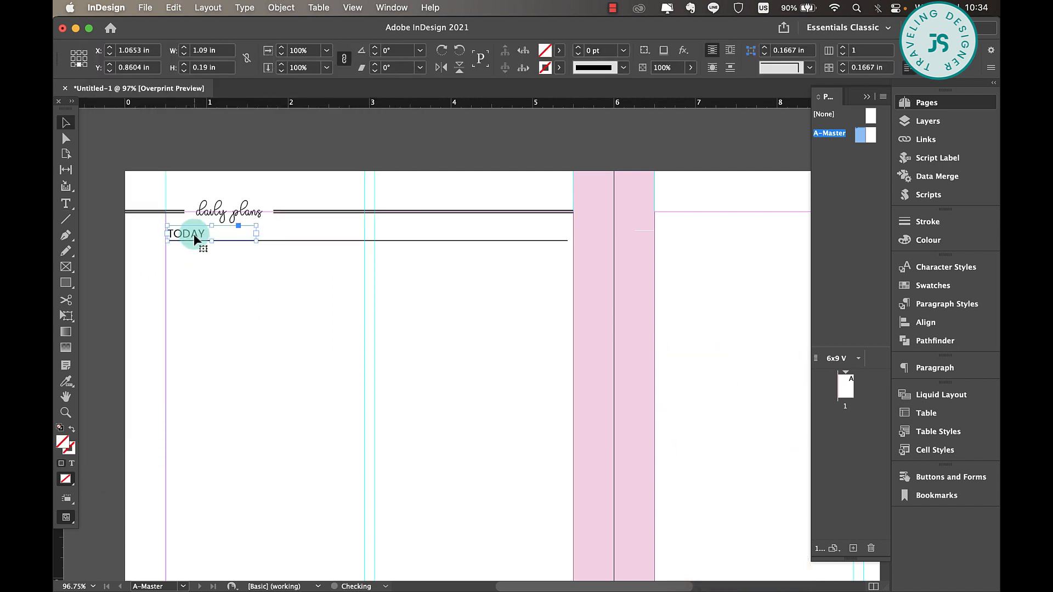
triple_click(206, 231)
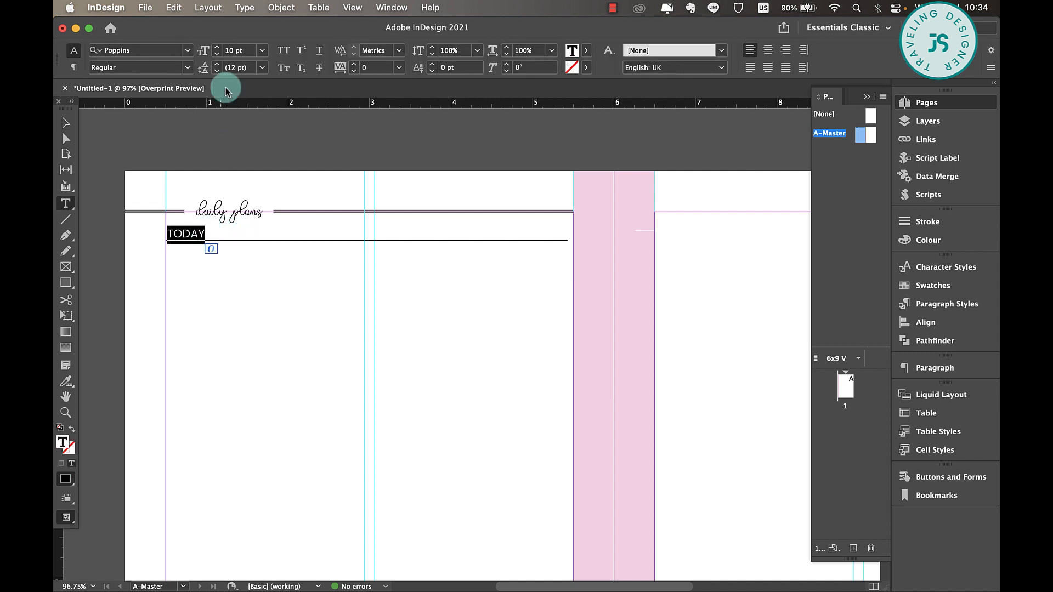
click(66, 122)
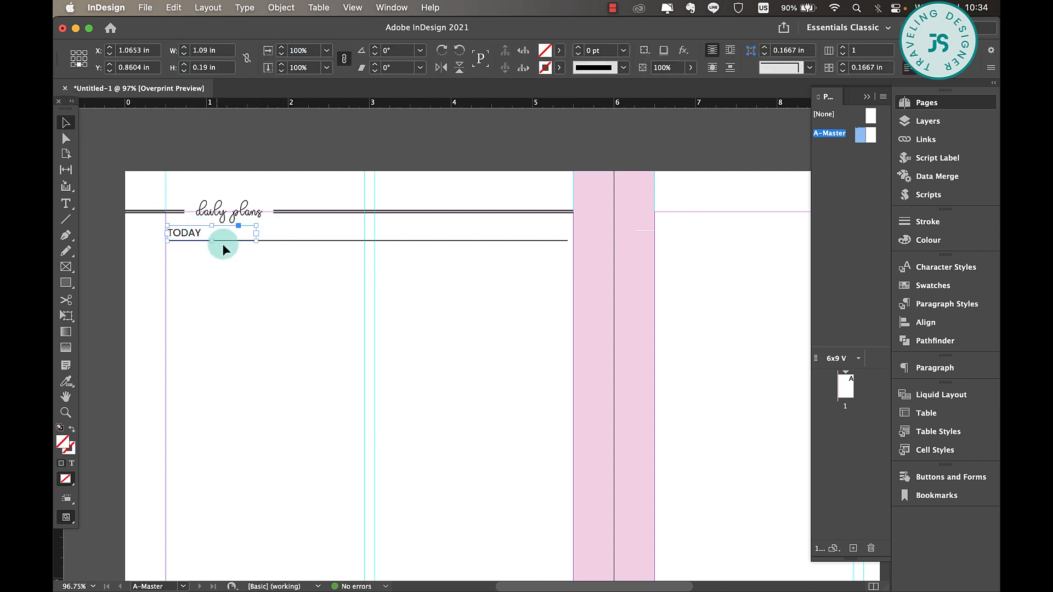
Duplicate the "TODAY" frame to the inner end of the thin line and replace its text with "MTWTFSS".
click(208, 242)
drag(277, 237, 505, 238)
double_click(505, 238)
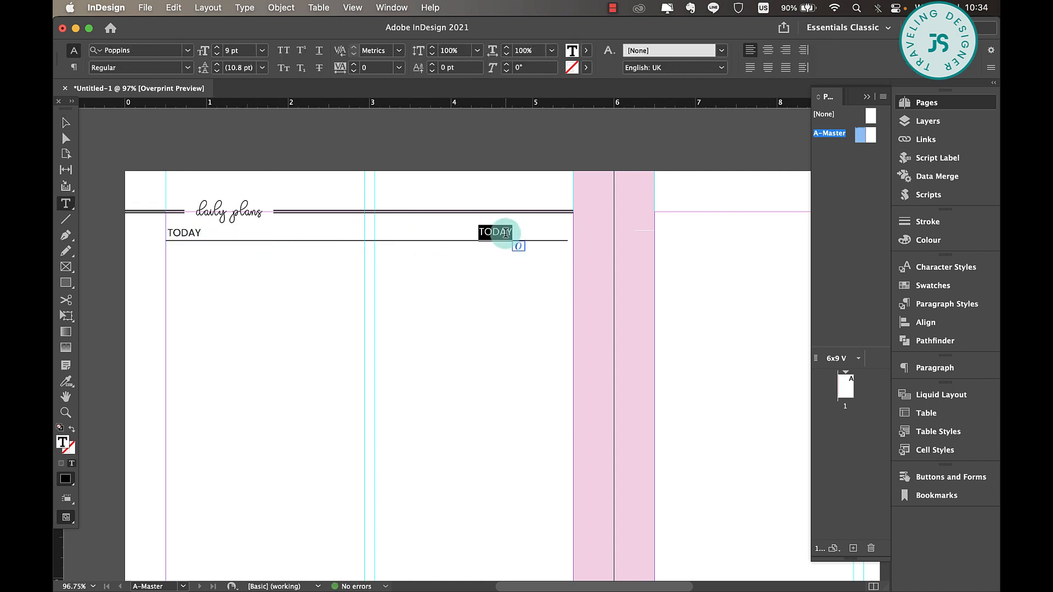
text(MTWTFSS)
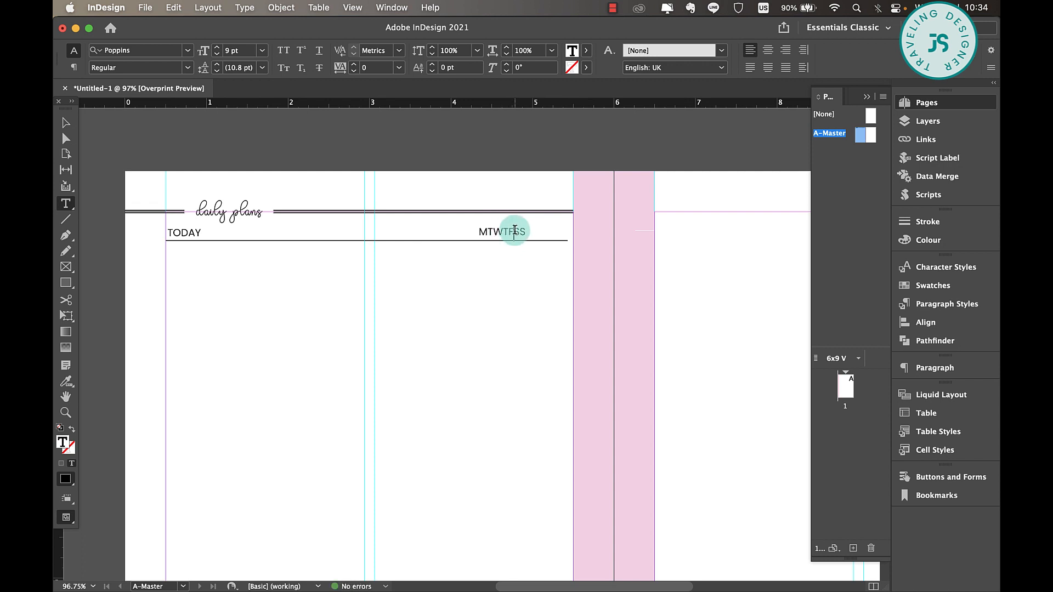
Right-align the weekday letters with 850 tracking and widen their frame outward to about 1.63 in so all seven letters fit.
double_click(512, 233)
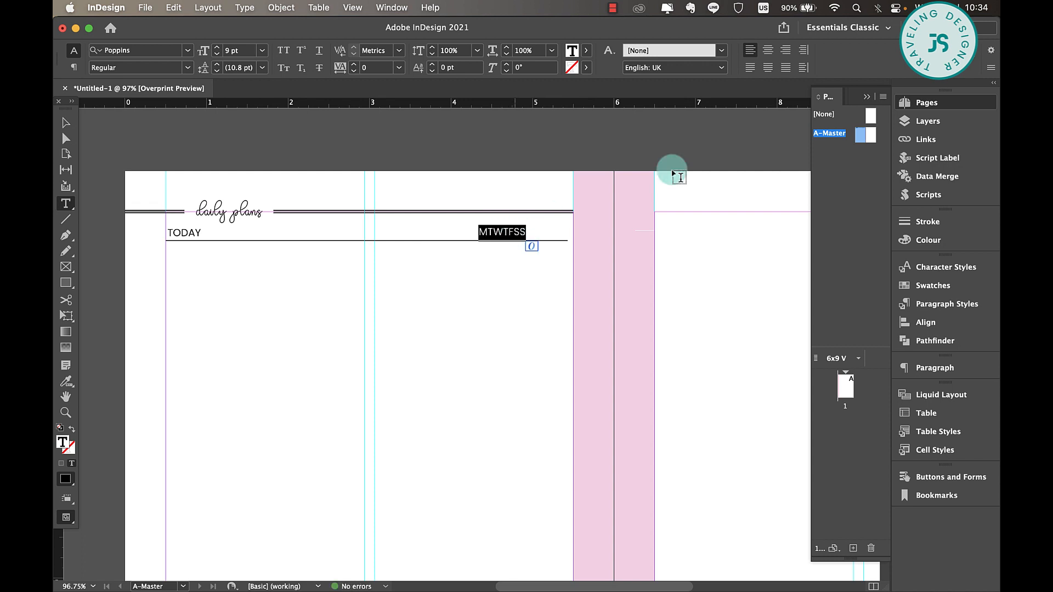
click(786, 54)
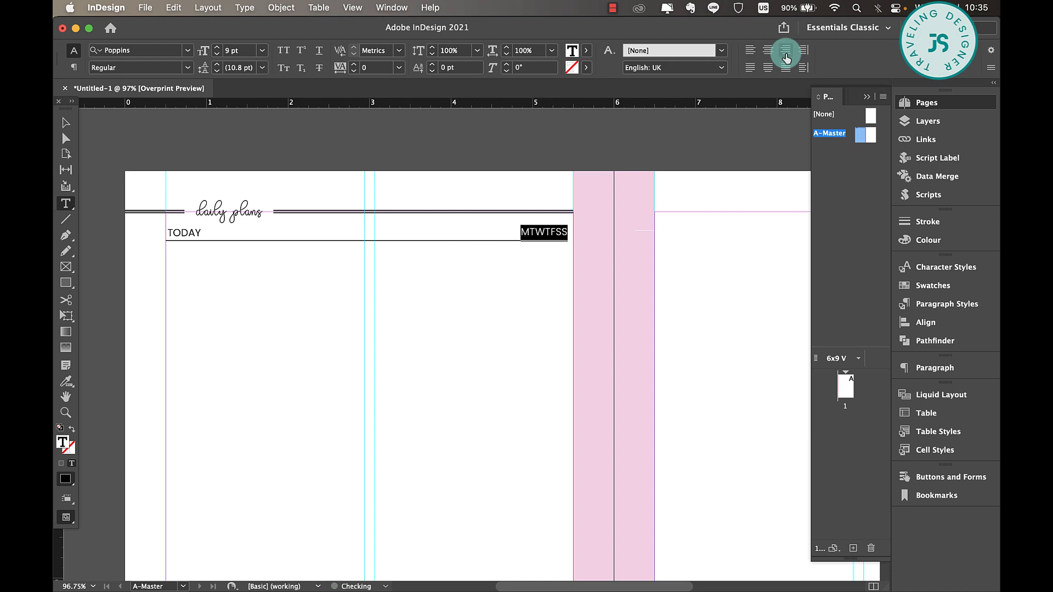
click(376, 67)
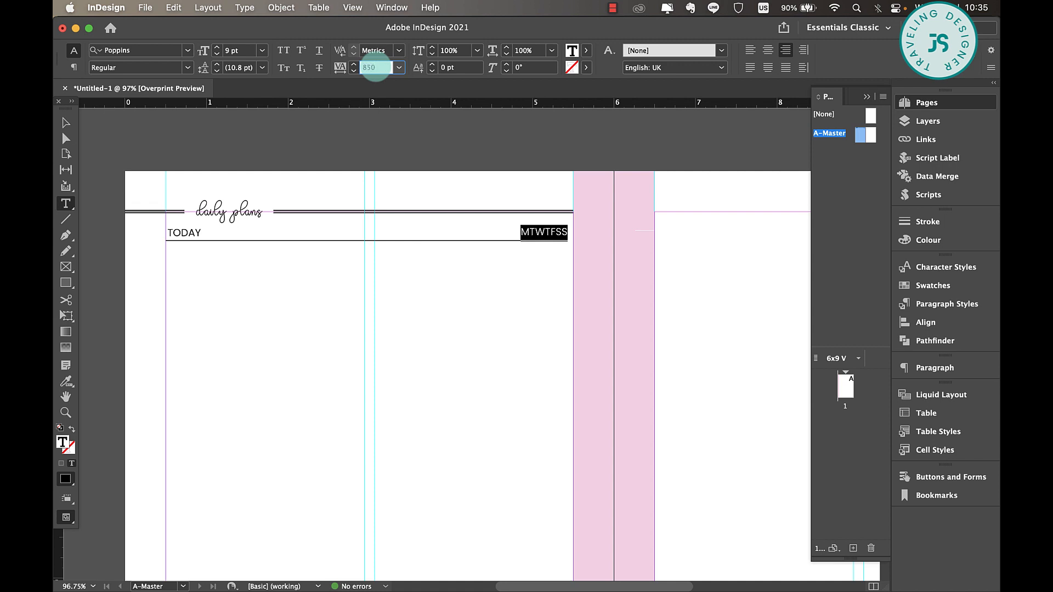
text(850)
key(Return)
click(66, 123)
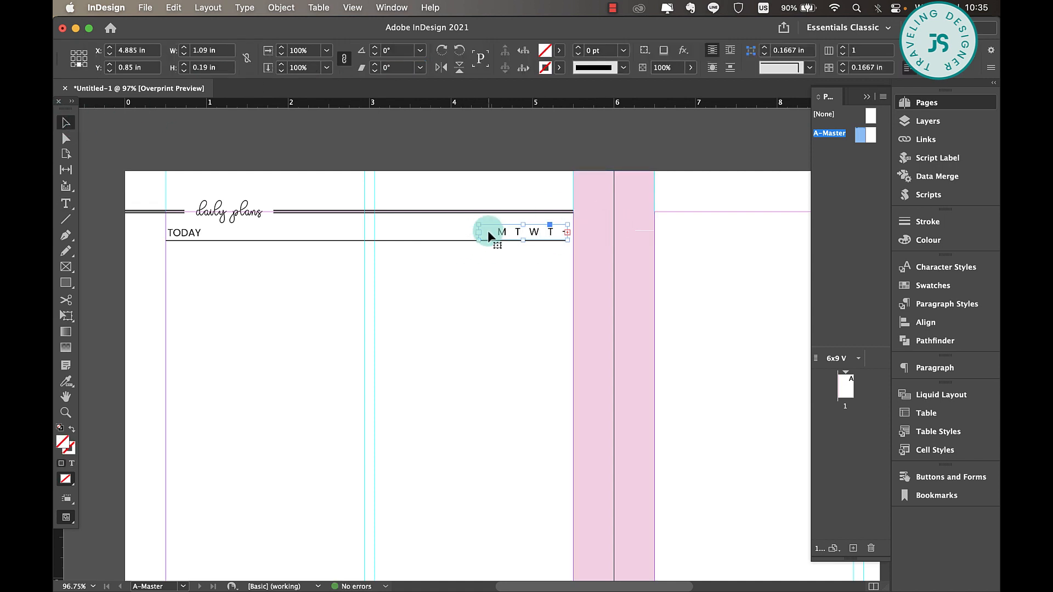
drag(478, 233, 435, 232)
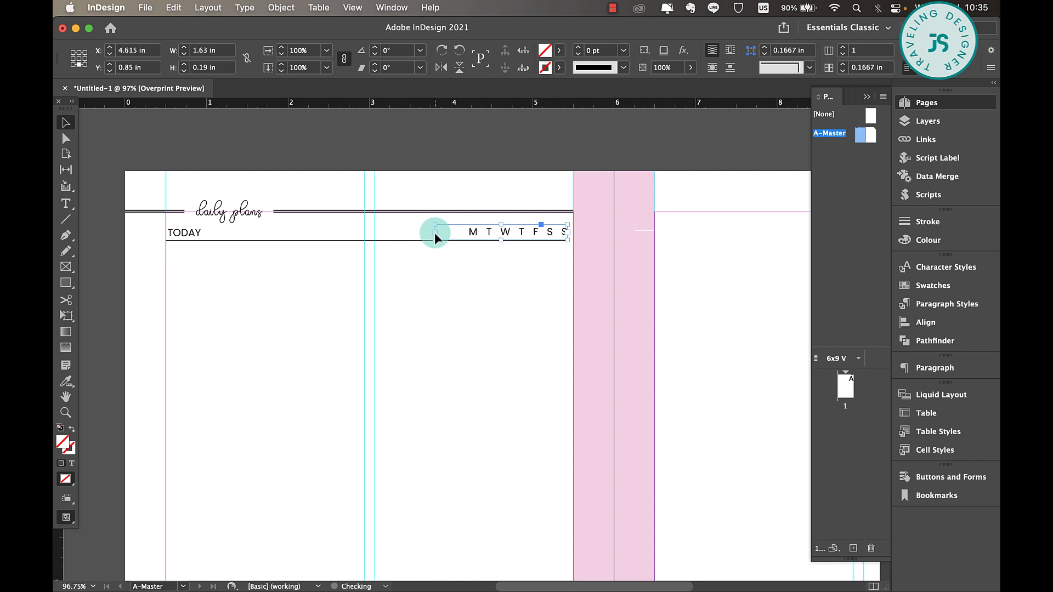
Align the bottom edges of the "TODAY" frame and the weekday letters frame.
shift+click(201, 233)
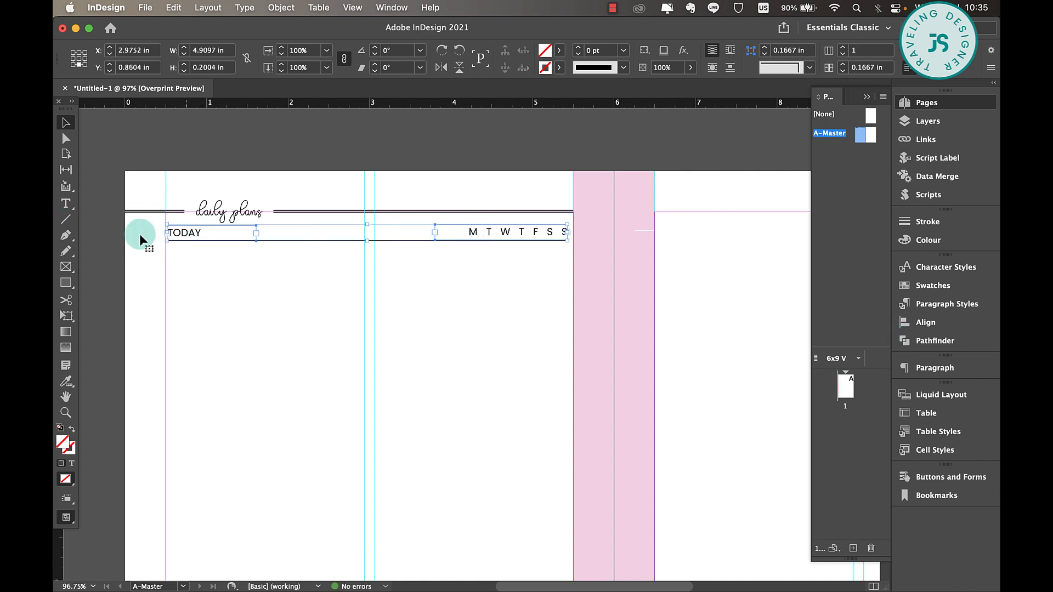
scroll(206, 233, up, 3)
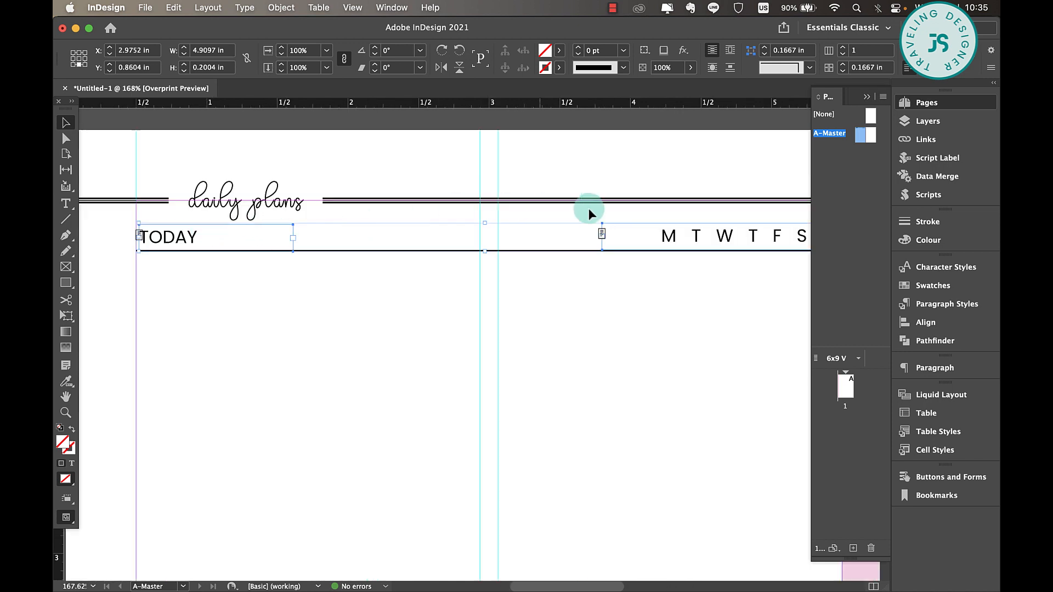
click(903, 323)
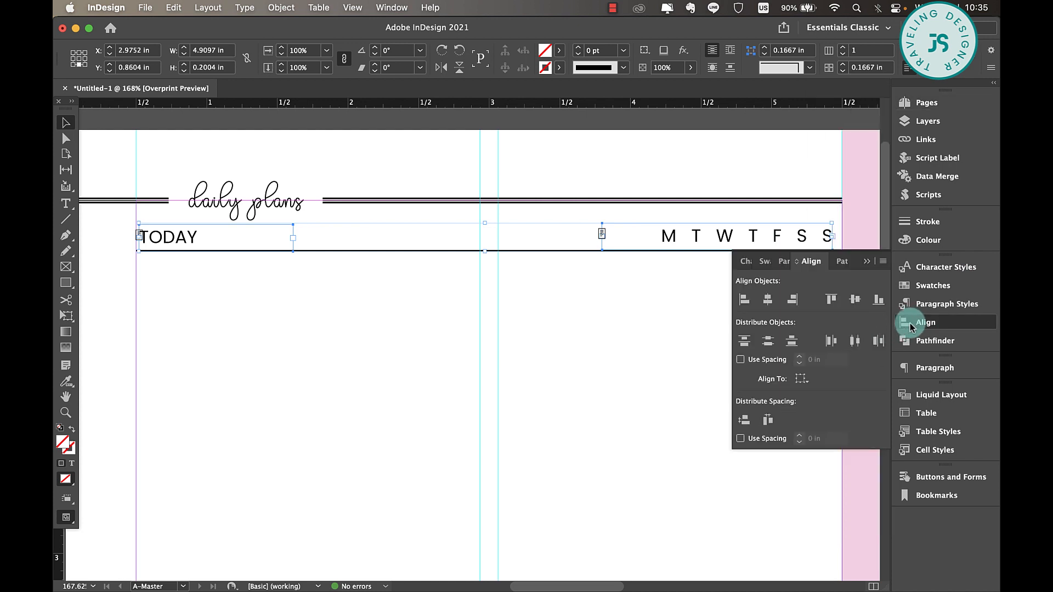
click(395, 7)
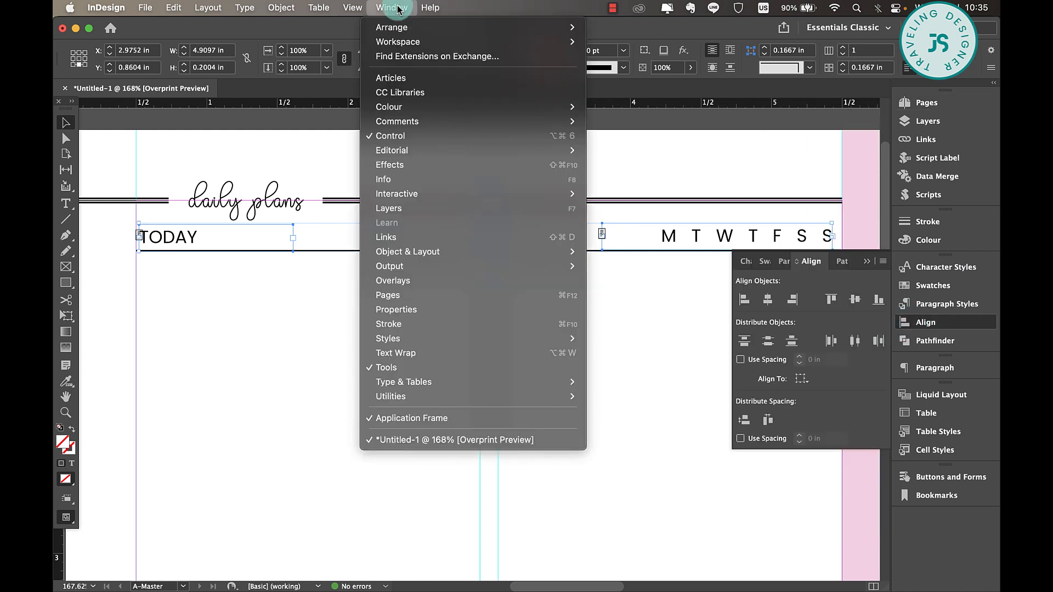
mouse_move(460, 248)
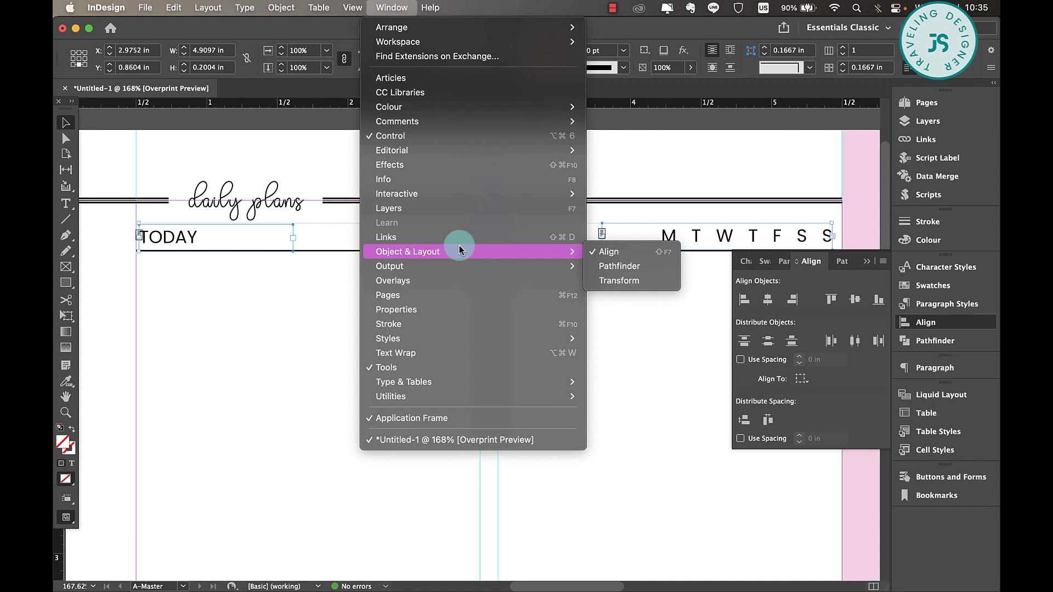
click(825, 284)
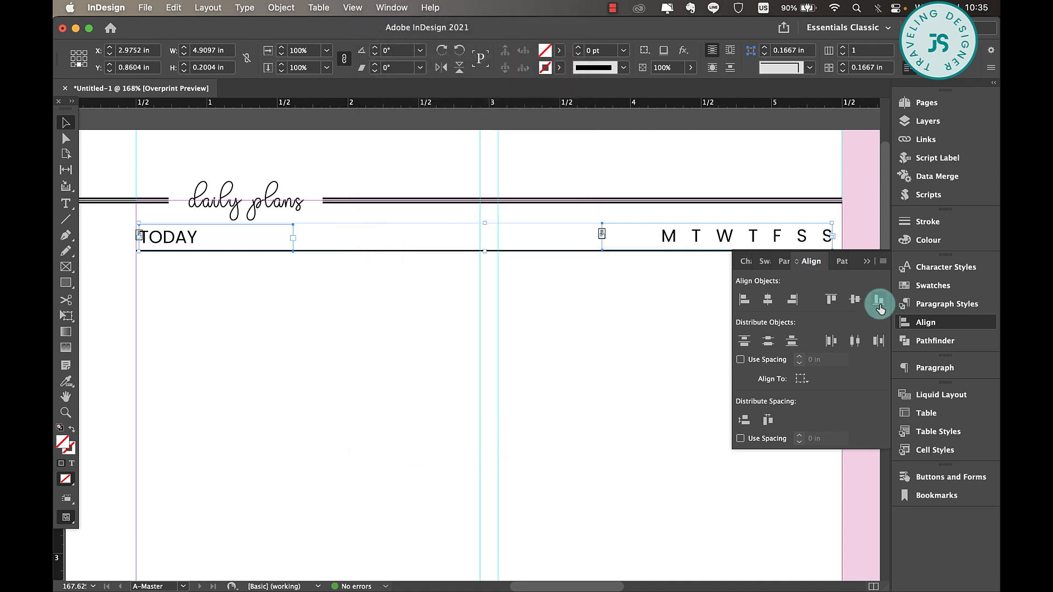
click(879, 306)
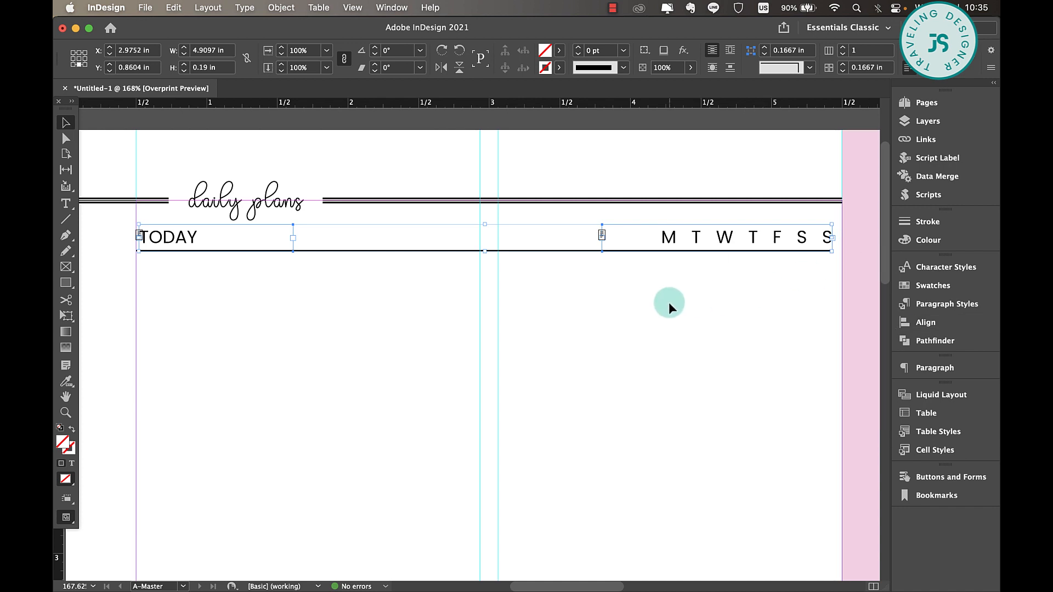
Create a table with 32 body rows and 2 columns filling the left page's outer column, from the bottom margin to just below the thin line.
scroll(669, 302, down, 3)
scroll(670, 302, down, 2)
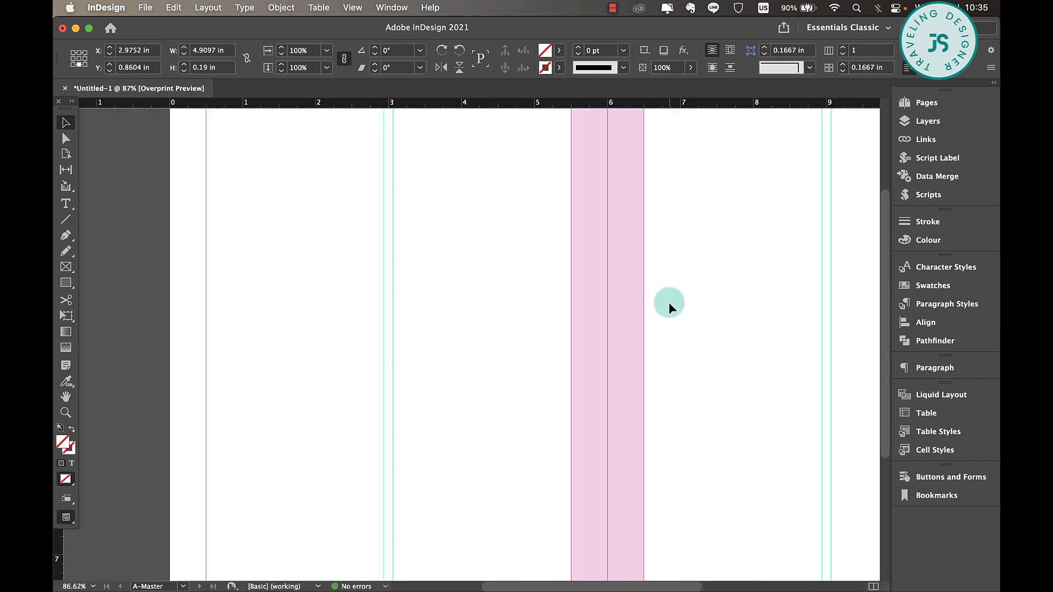
scroll(662, 310, down, 2)
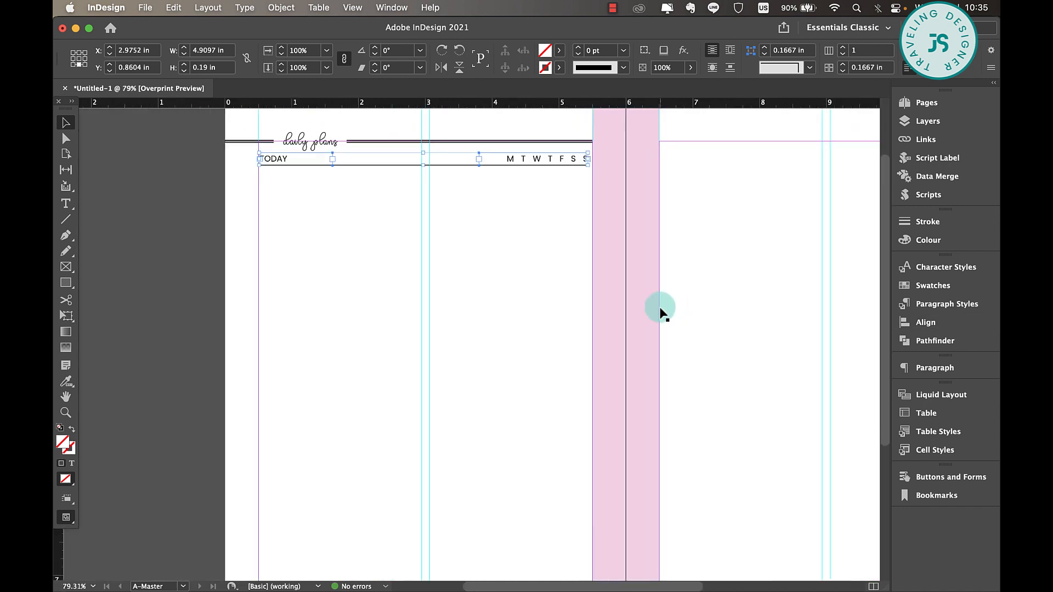
scroll(662, 310, down, 2)
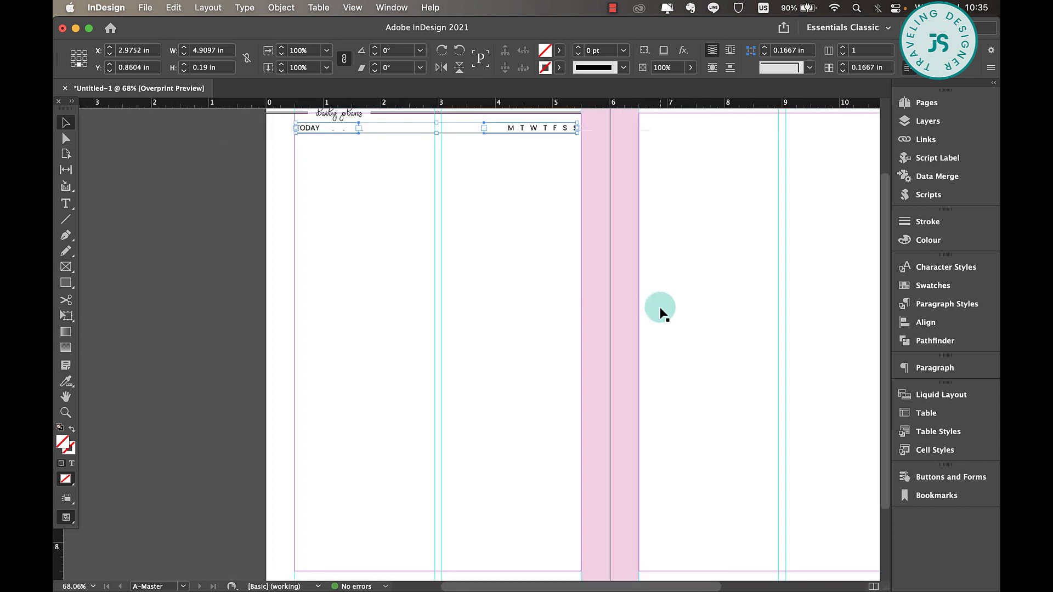
click(255, 240)
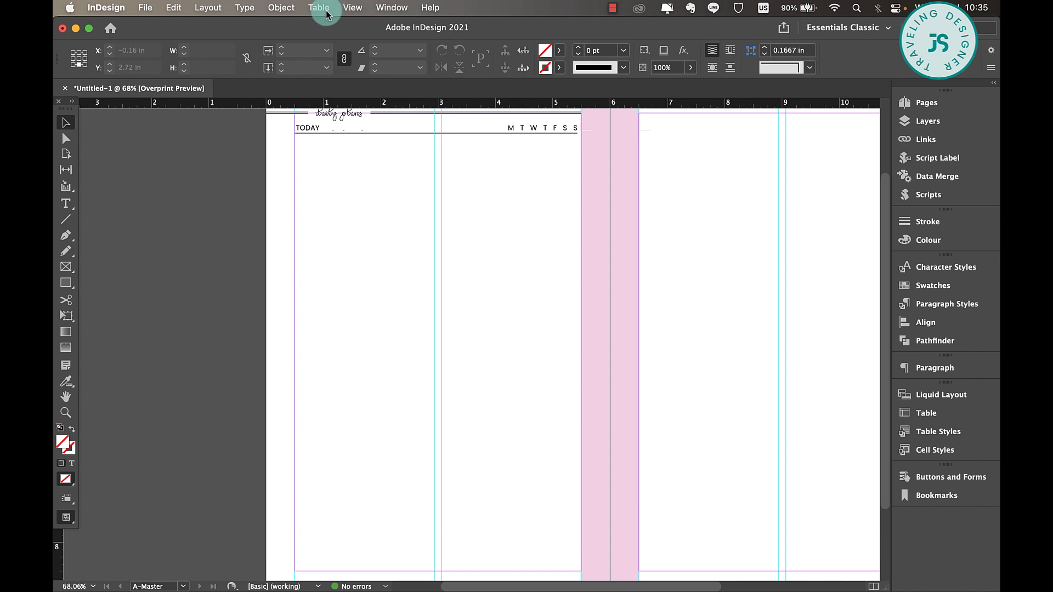
click(327, 8)
click(329, 28)
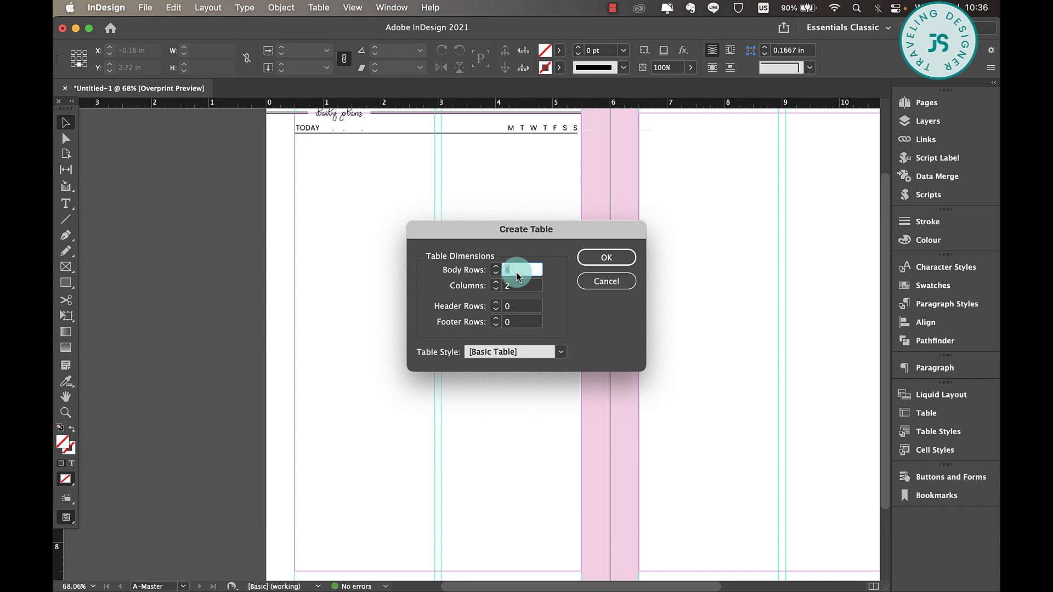
text(32)
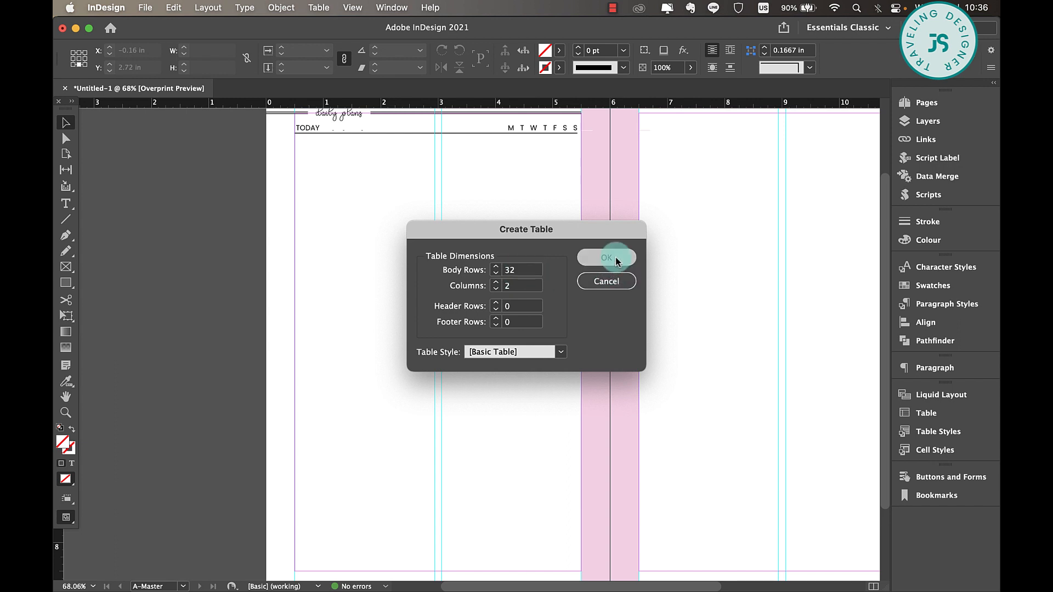
click(616, 259)
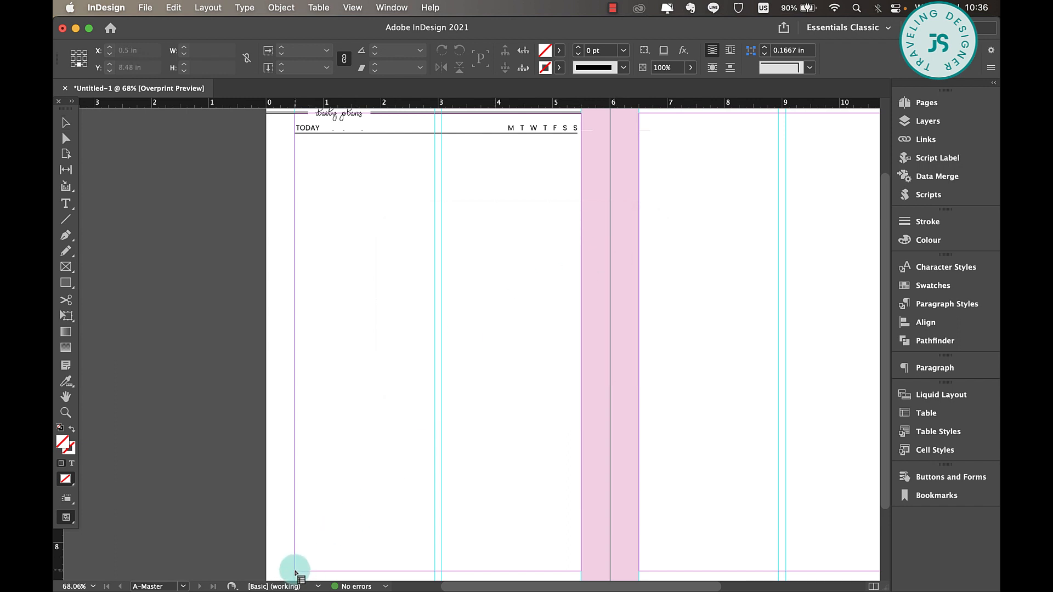
drag(294, 572, 434, 147)
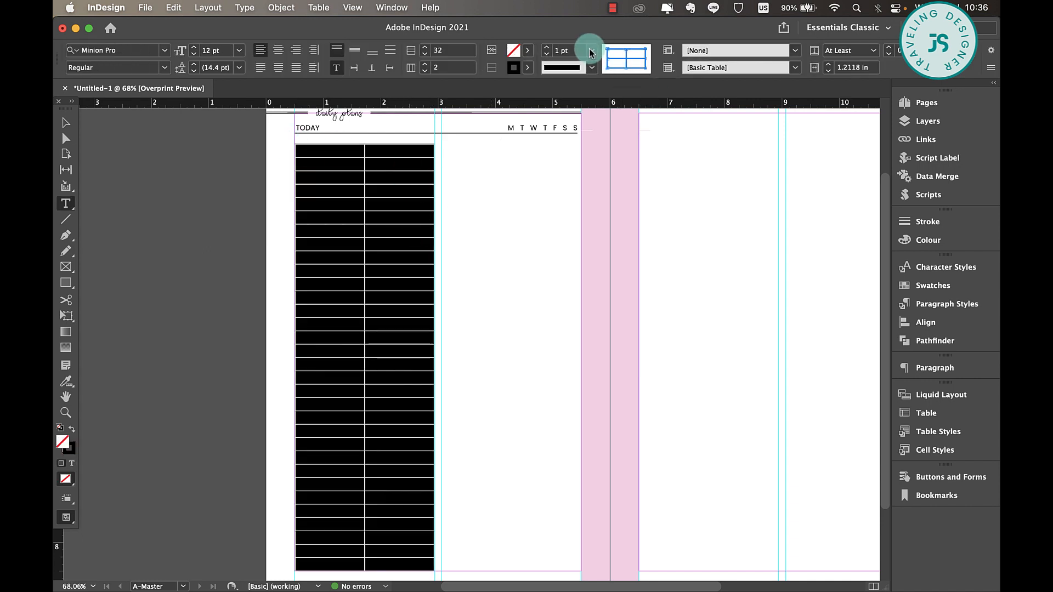
Give all table cells a 0.75 pt stroke and set their text to Poppins Regular at 9 pt.
click(590, 52)
click(588, 107)
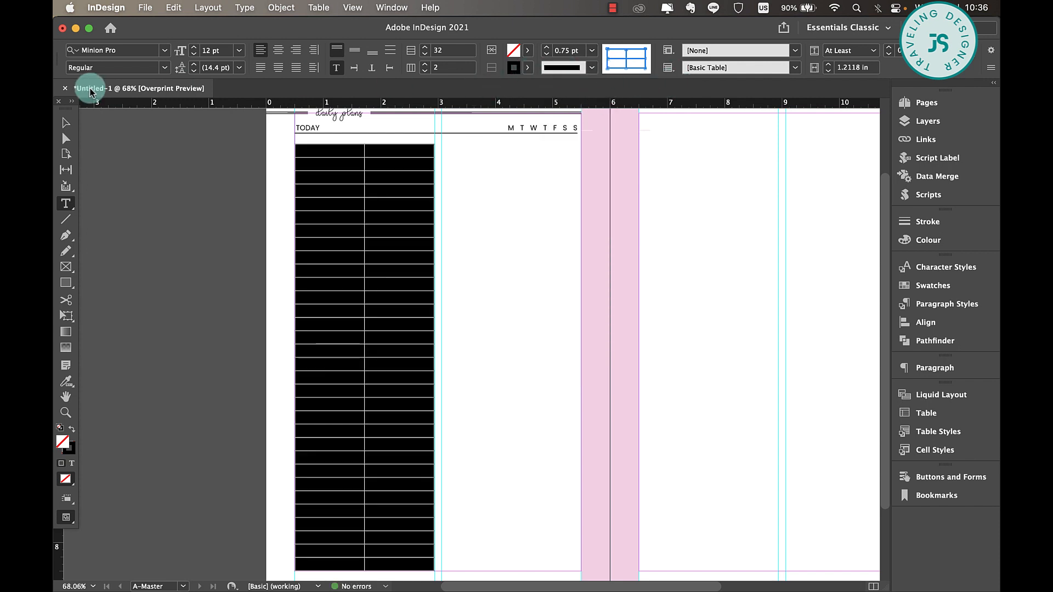
click(122, 51)
text(POPP)
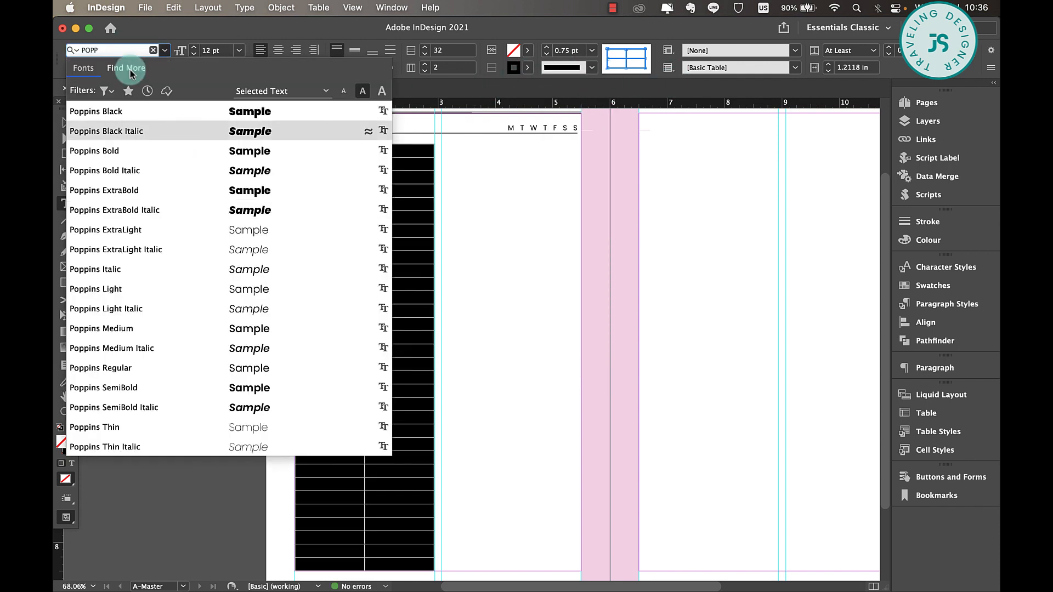
click(139, 364)
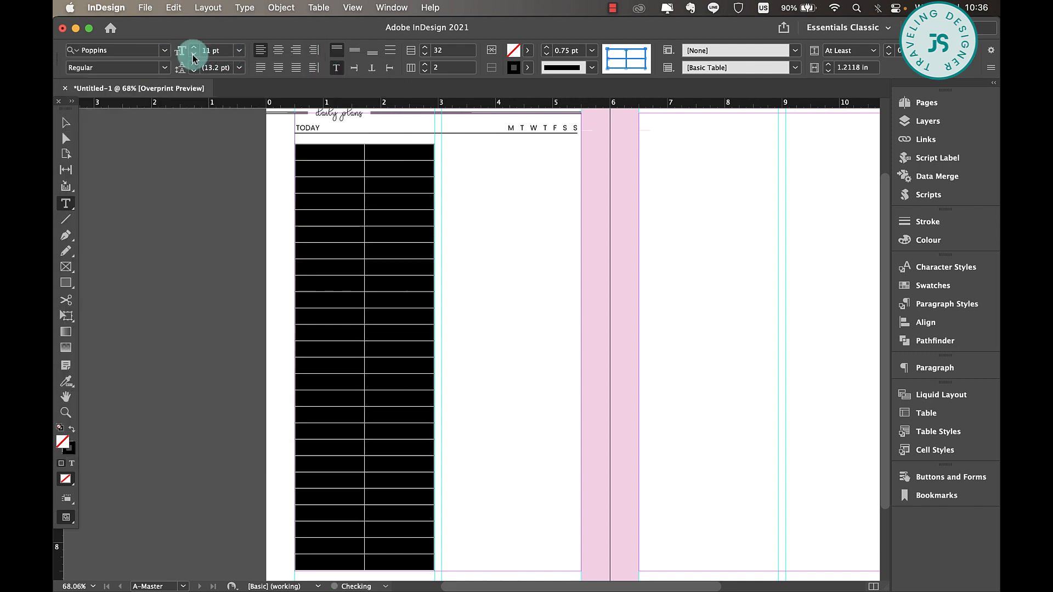
click(193, 55)
click(193, 55)
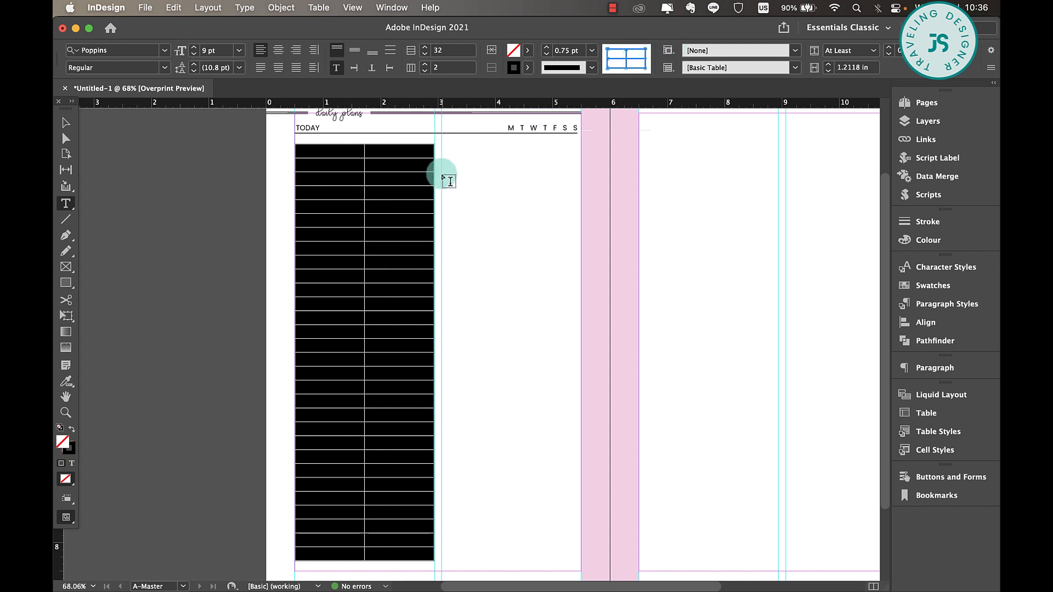
Set the stroke of the table's outer borders to None, keeping the inner lines, and display the spread without guides.
double_click(635, 68)
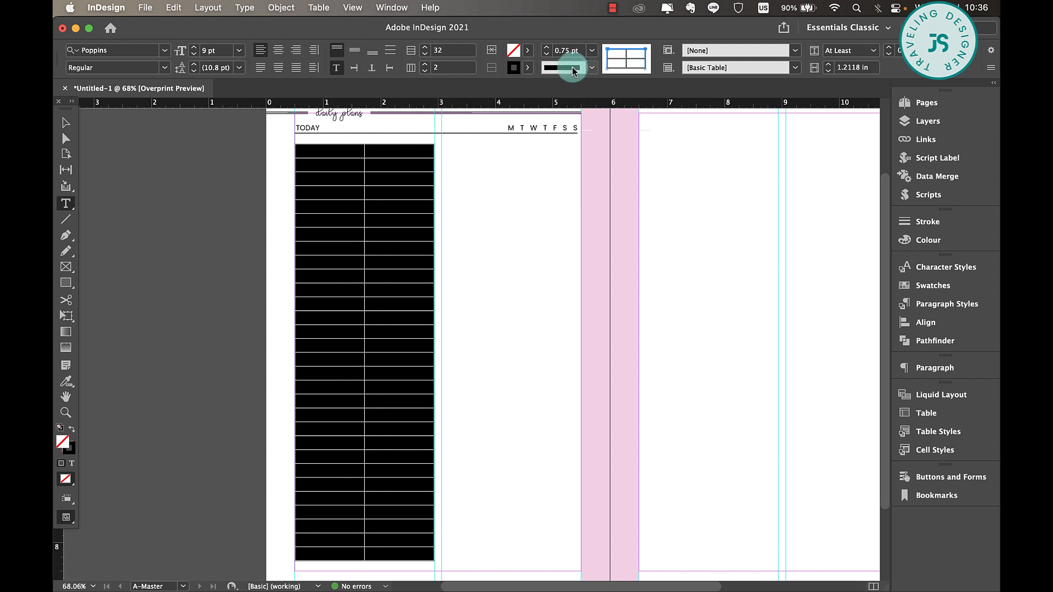
click(528, 68)
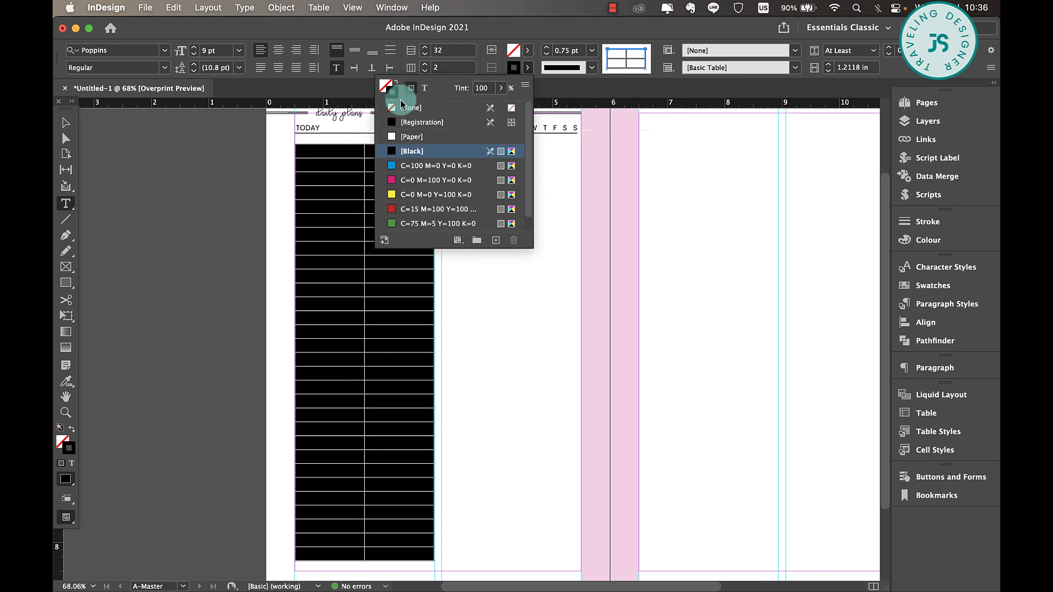
click(399, 110)
click(66, 123)
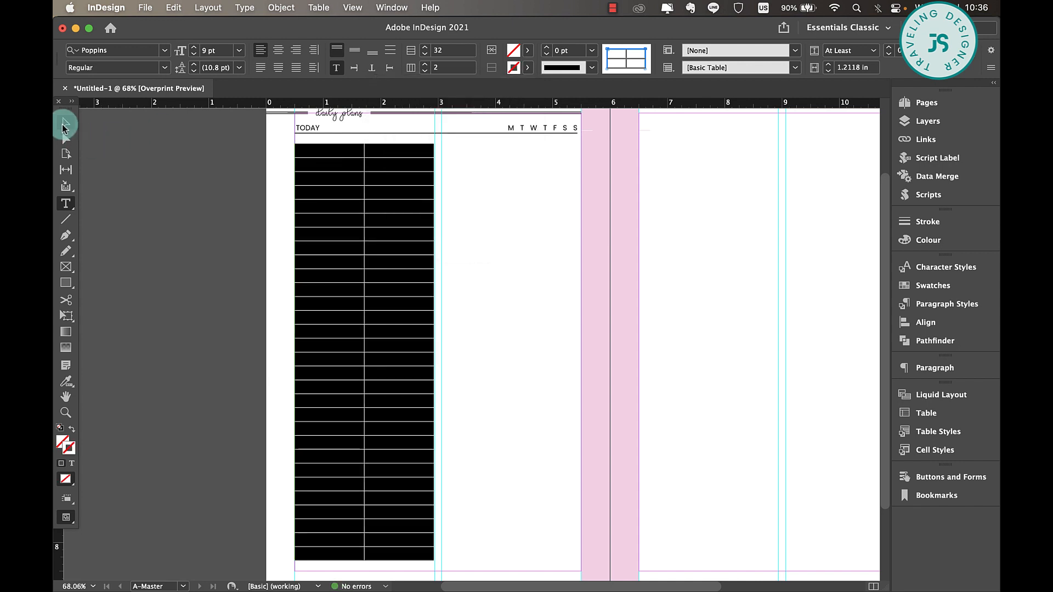
key(w)
click(484, 187)
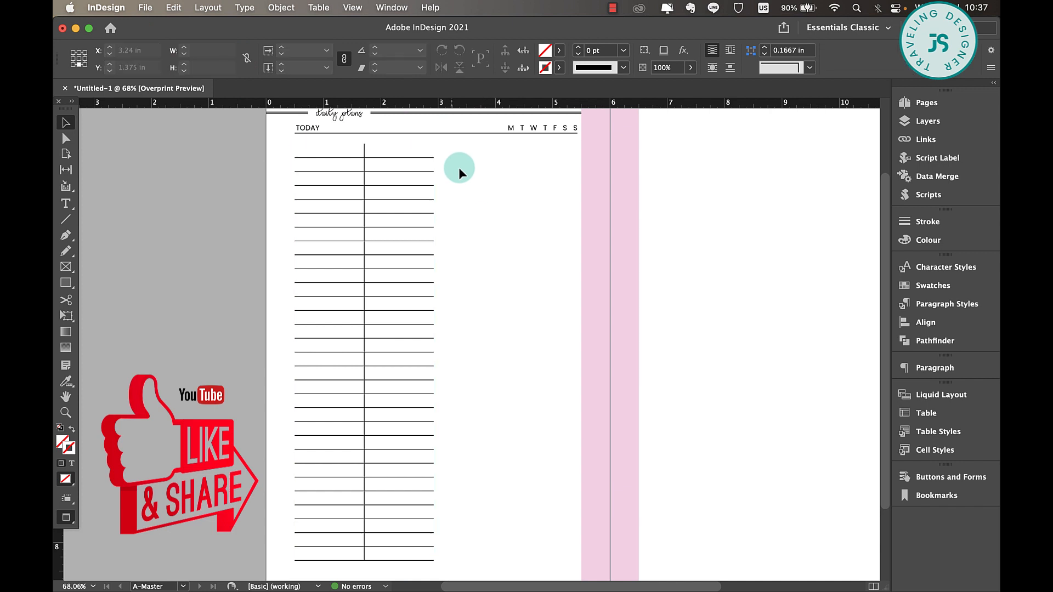
Merge the two cells of the table's top row and enter the heading "TO DO" in it.
drag(357, 148, 349, 153)
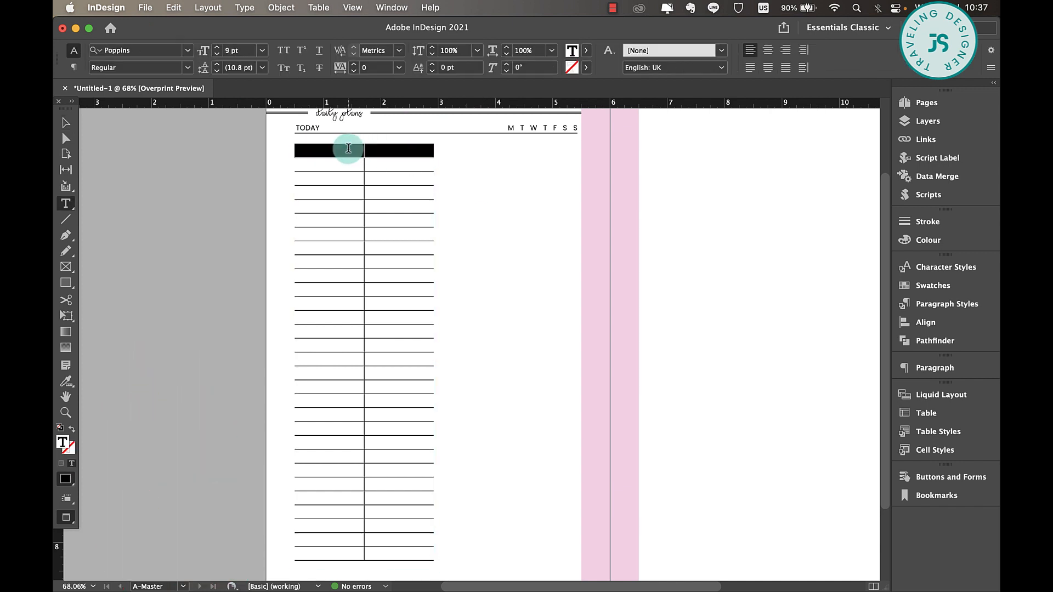
right_click(350, 153)
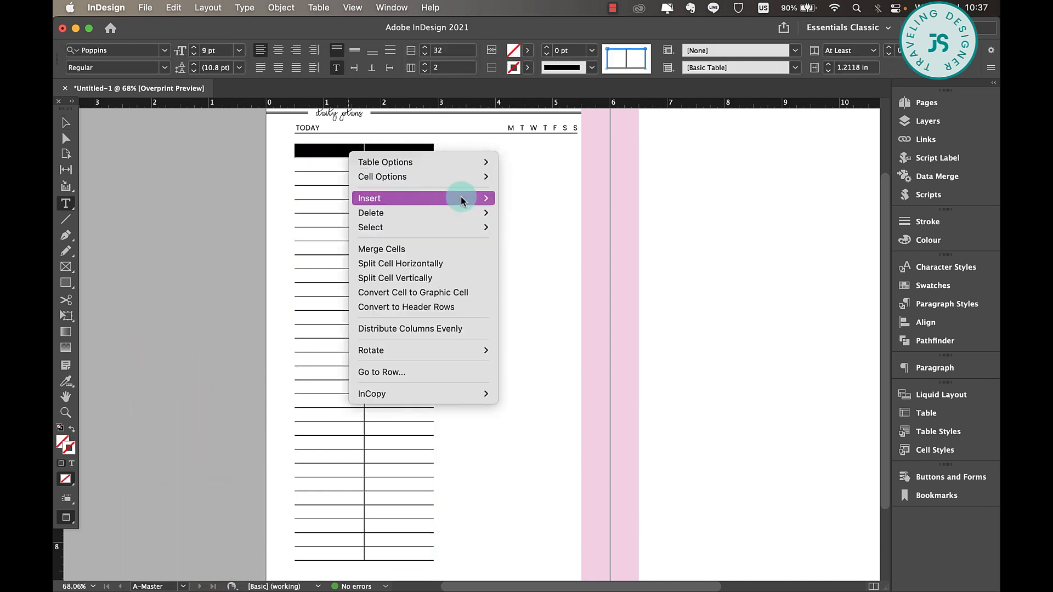
click(436, 252)
click(370, 146)
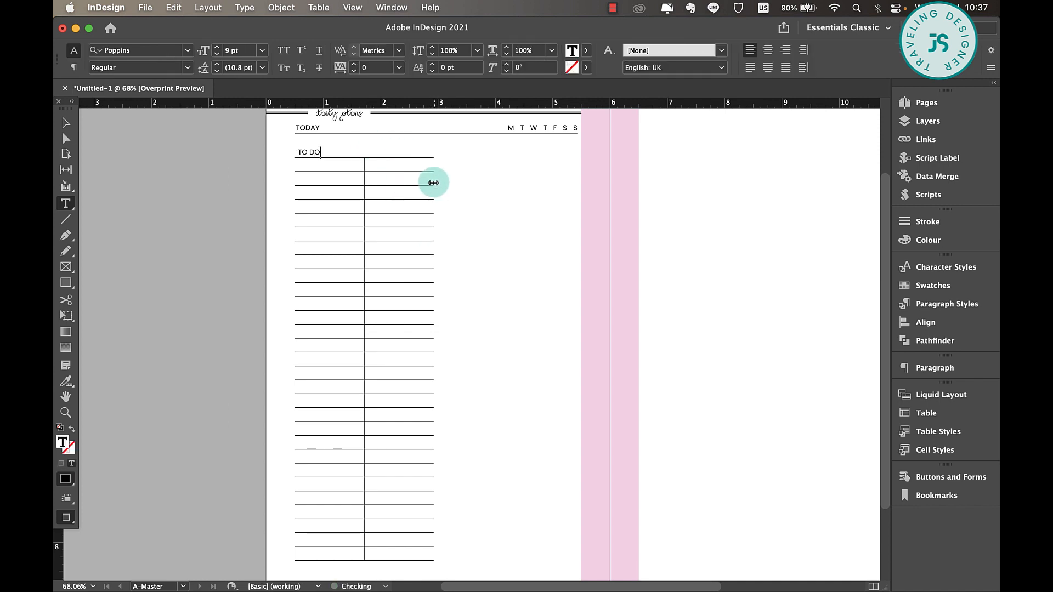
Move the table's column divider inward, leaving a wide first column and a narrow second column for the to-do list.
mouse_move(433, 183)
mouse_down()
mouse_move(383, 185)
mouse_move(416, 181)
mouse_up()
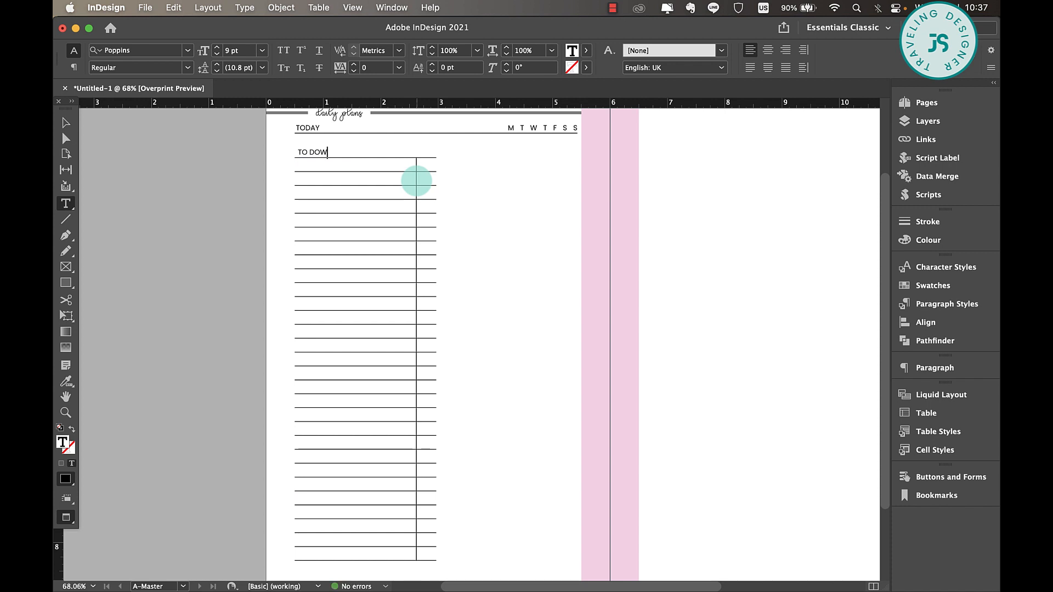
click(322, 327)
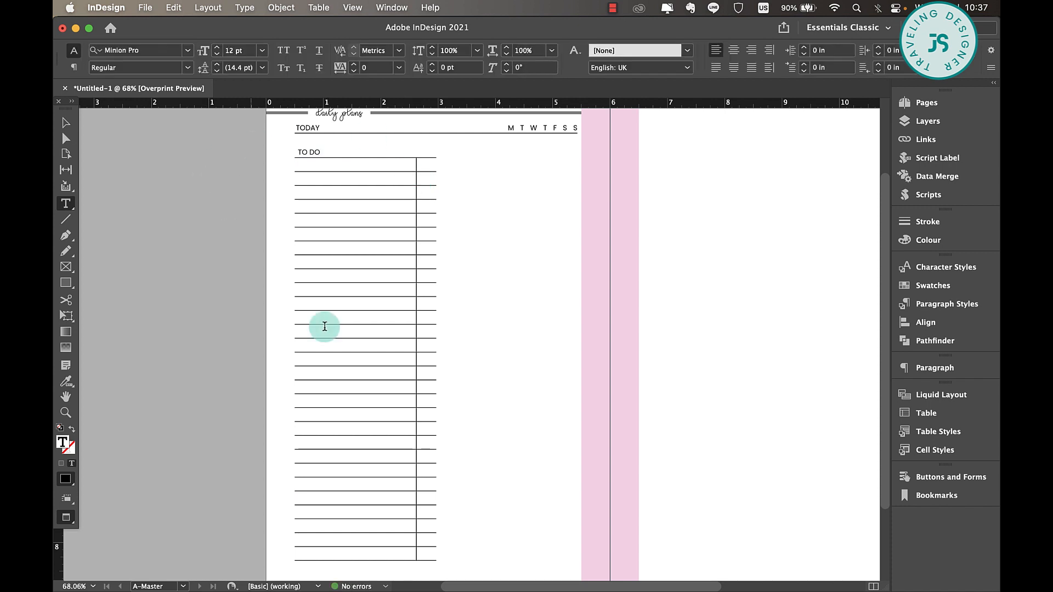
Display the guides and narrow the to-do table so its outer edge fits the first column guide.
click(64, 121)
key(w)
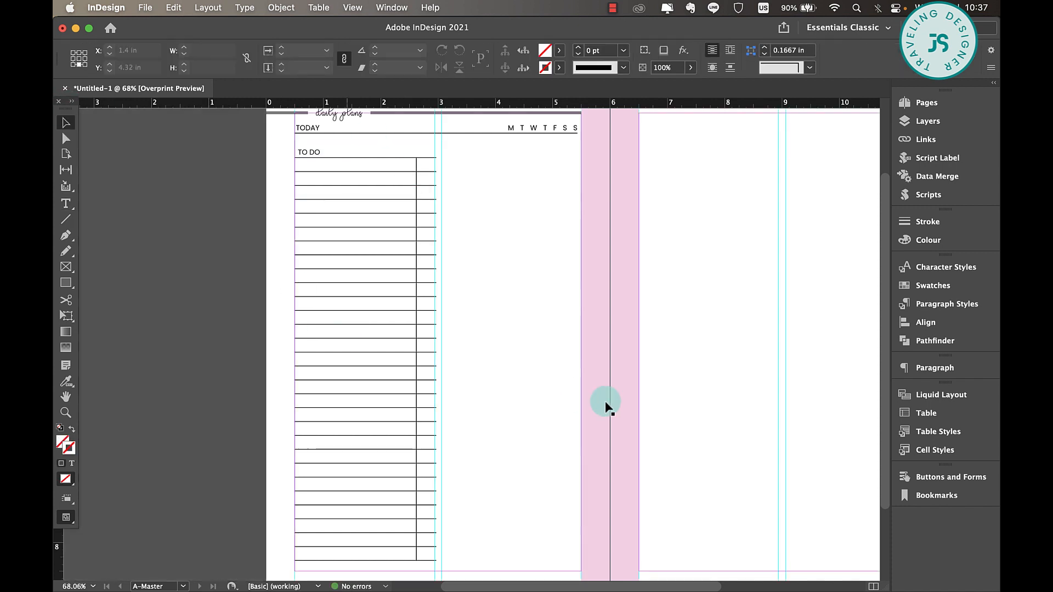
click(428, 196)
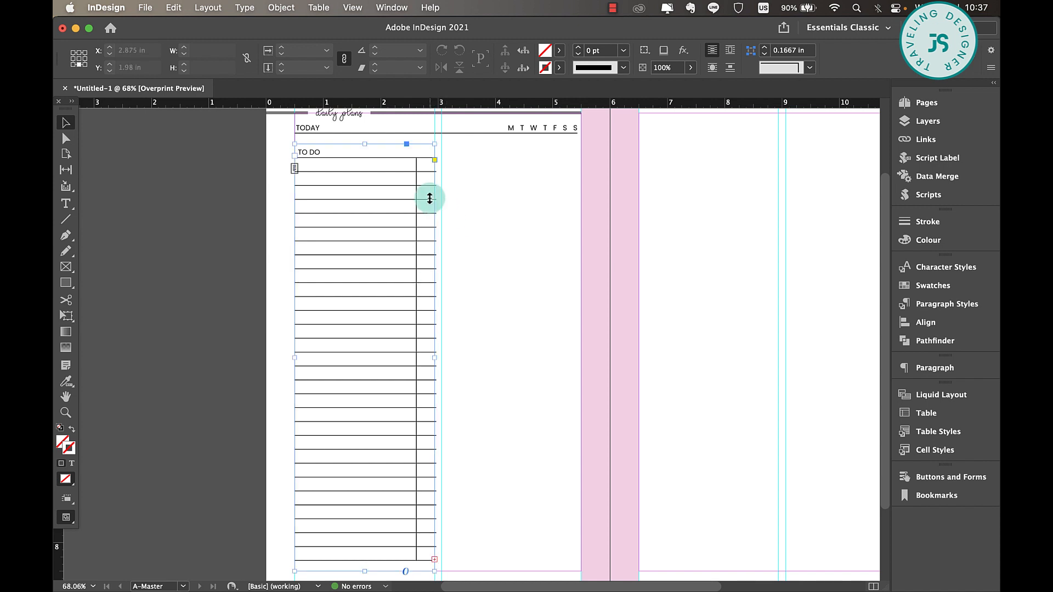
double_click(489, 235)
click(62, 122)
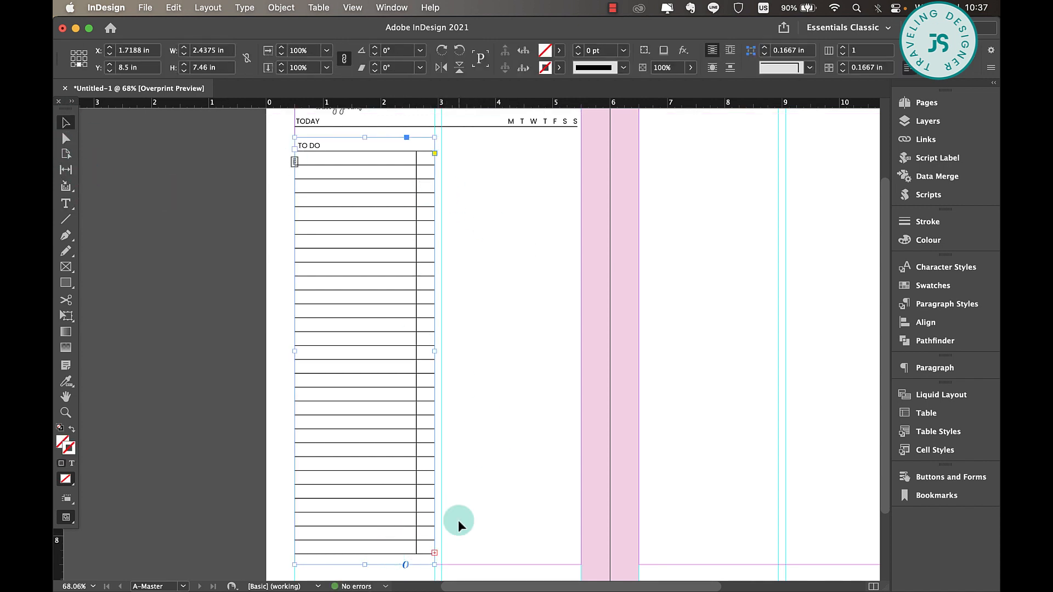
Extend the to-do table's frame past the bottom margin to about 7.76 in tall so its overset last row fits.
scroll(459, 521, down, 4)
scroll(459, 524, right, 1)
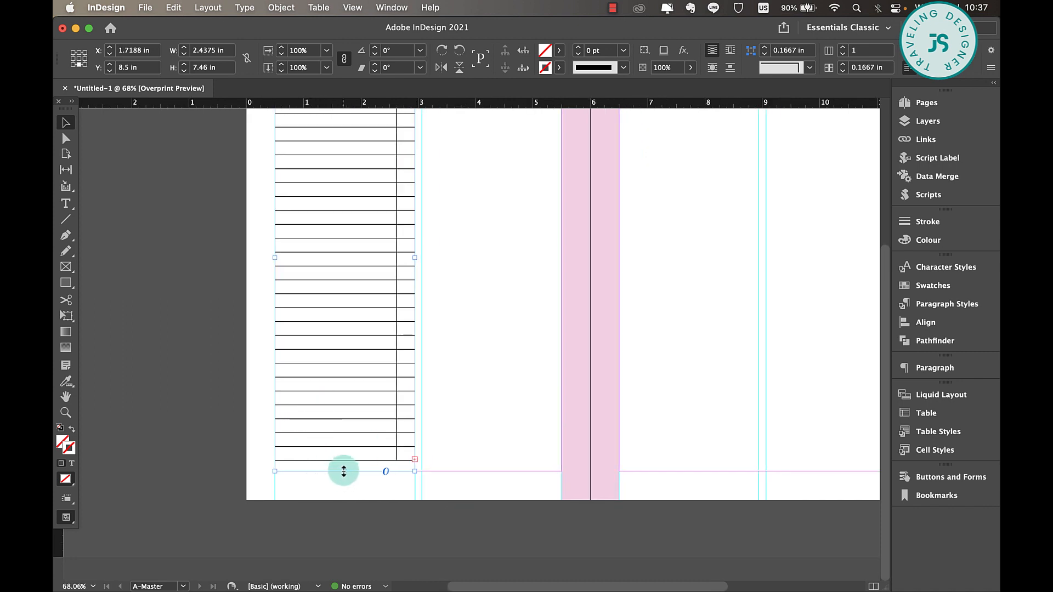
drag(344, 471, 345, 488)
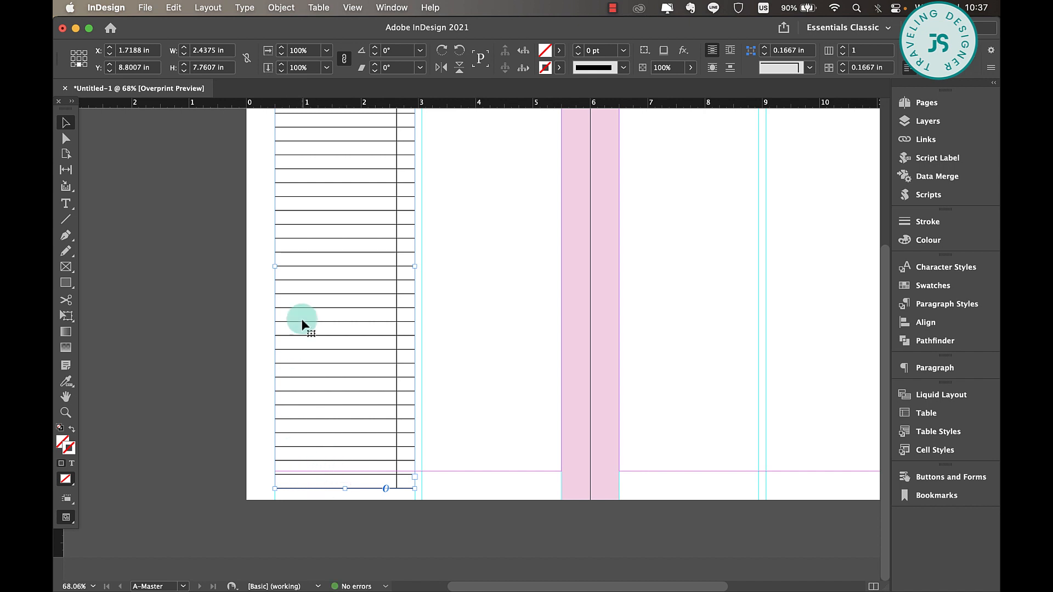
scroll(302, 324, up, 5)
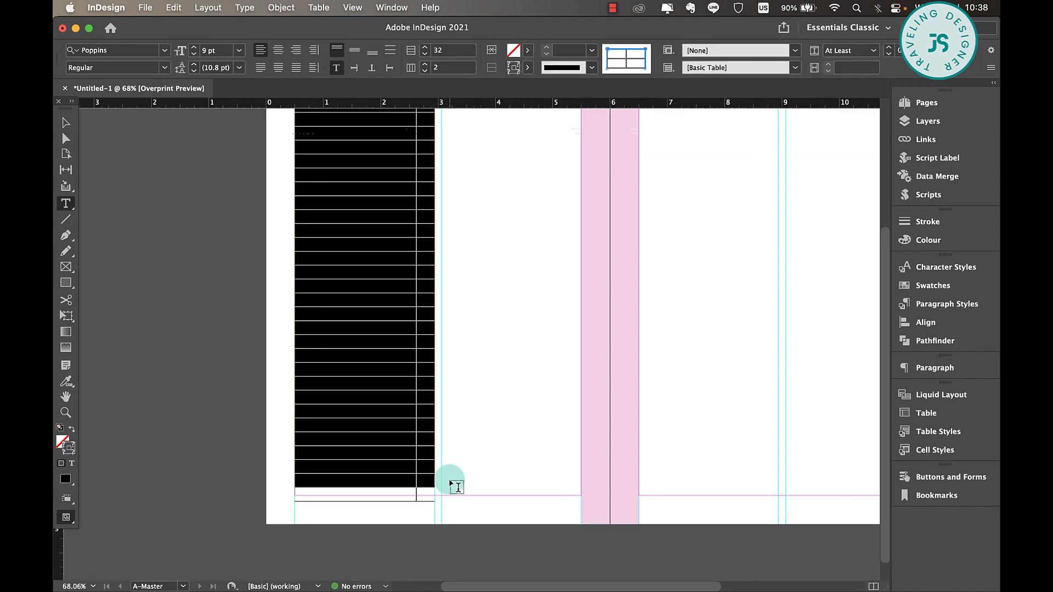
Set the text size of the to-do table's line rows below the heading to 7 pt.
click(194, 54)
click(194, 54)
click(194, 55)
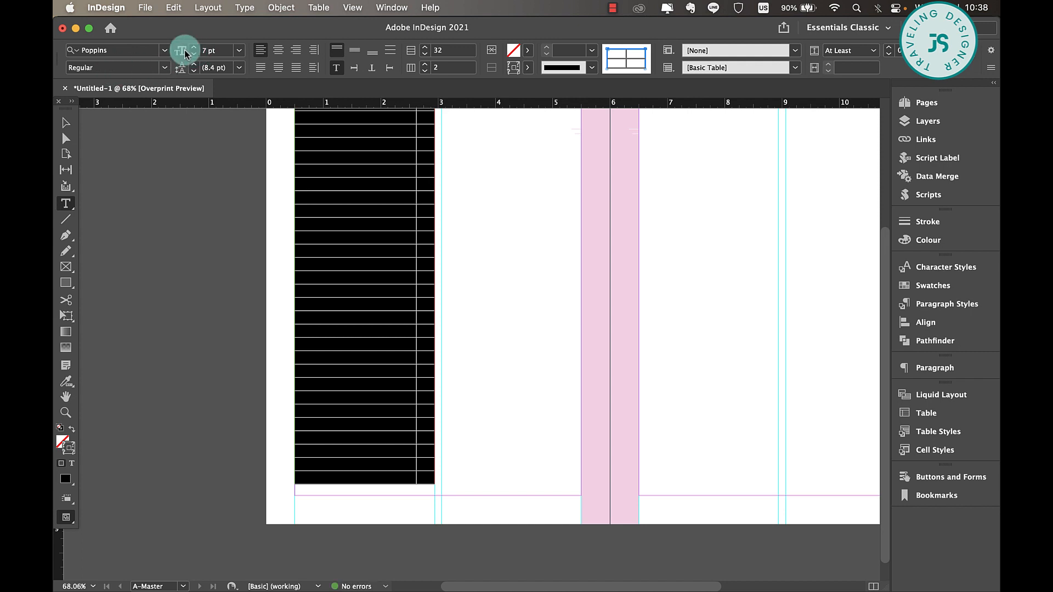
click(66, 123)
click(446, 391)
scroll(447, 391, up, 3)
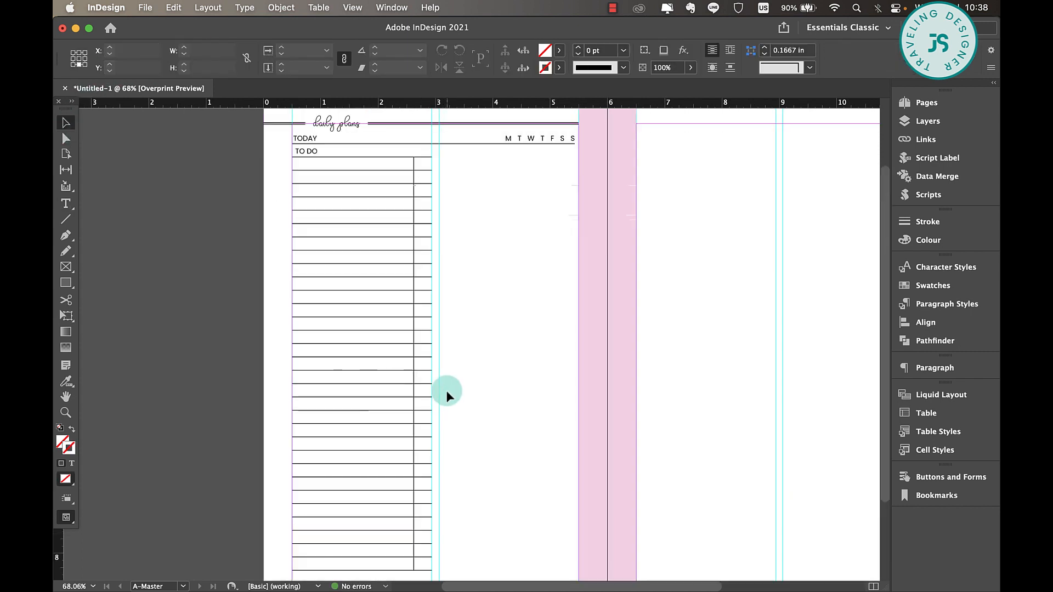
Shorten the to-do table's frame to about 7.46 in tall, with its lower edge on the bottom margin.
scroll(447, 391, down, 3)
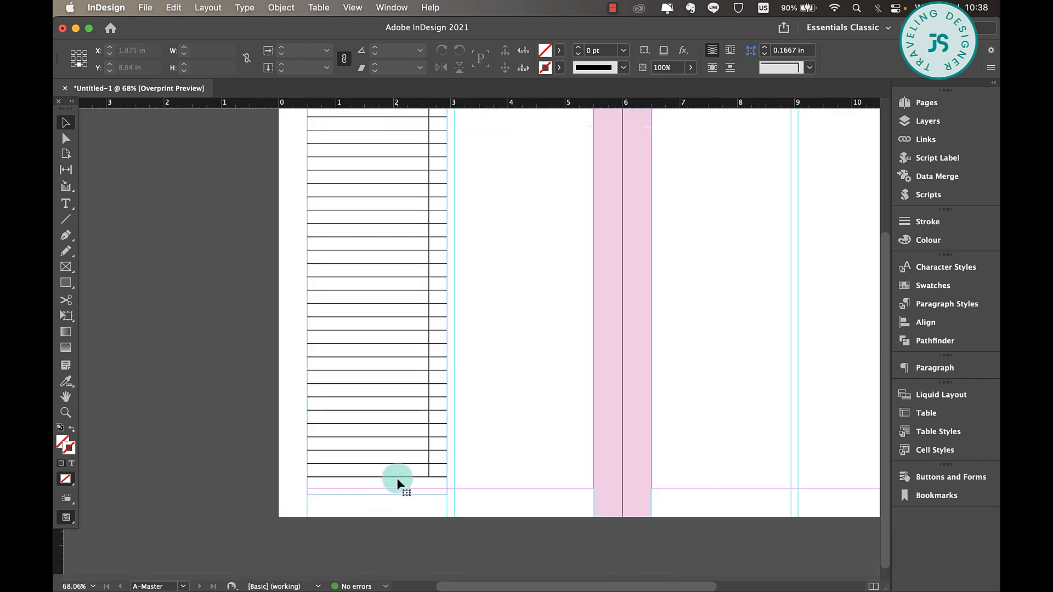
click(378, 494)
mouse_move(378, 494)
mouse_down()
mouse_move(393, 477)
mouse_move(397, 489)
mouse_up()
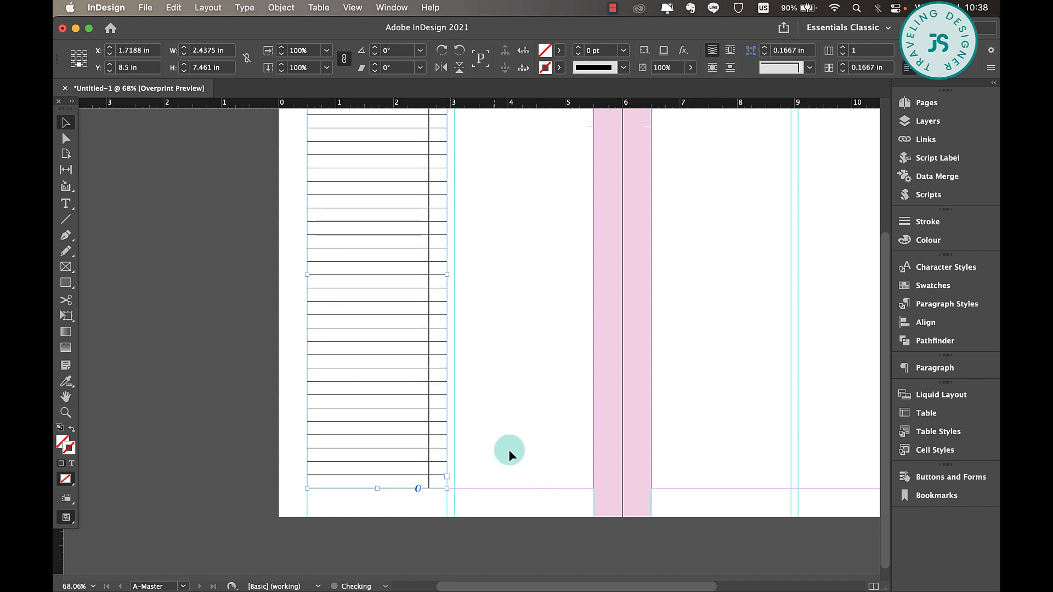
click(509, 449)
scroll(509, 449, up, 6)
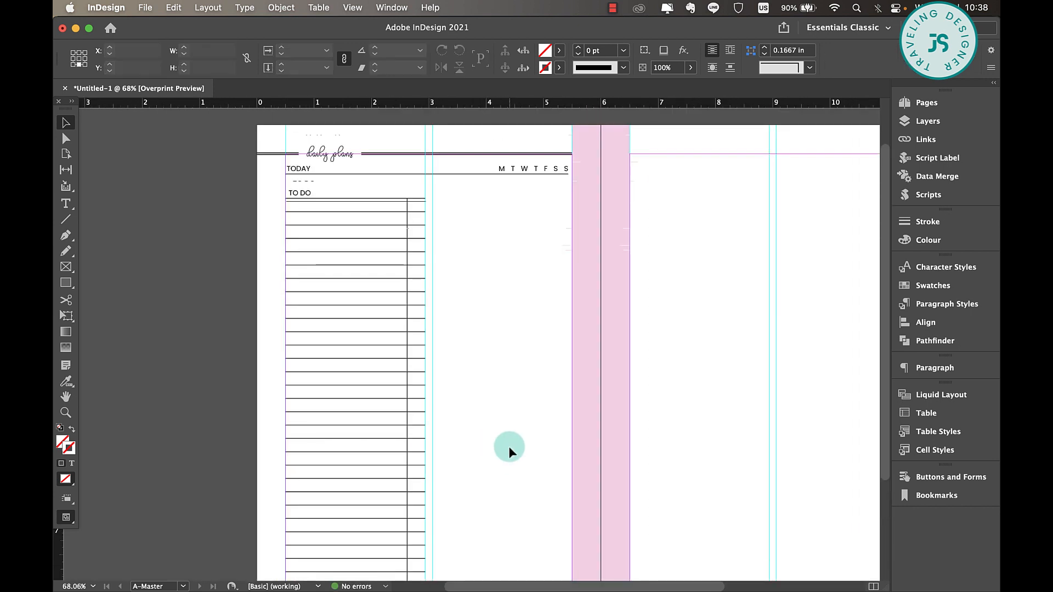
Duplicate the to-do table into the second column of the left page and change the copy's heading to "SCHEDULE".
click(327, 231)
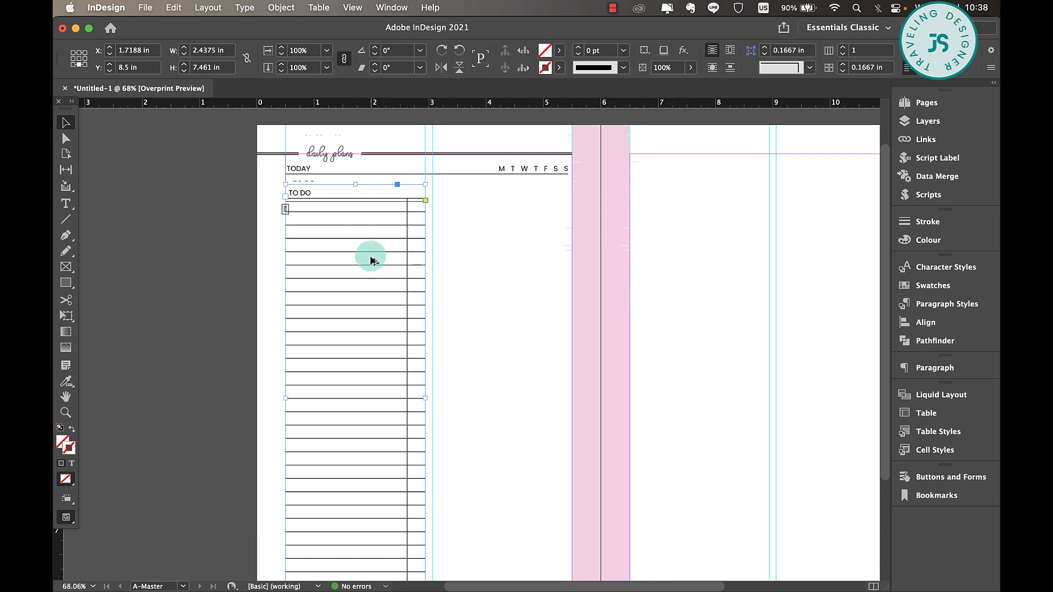
drag(376, 260, 519, 256)
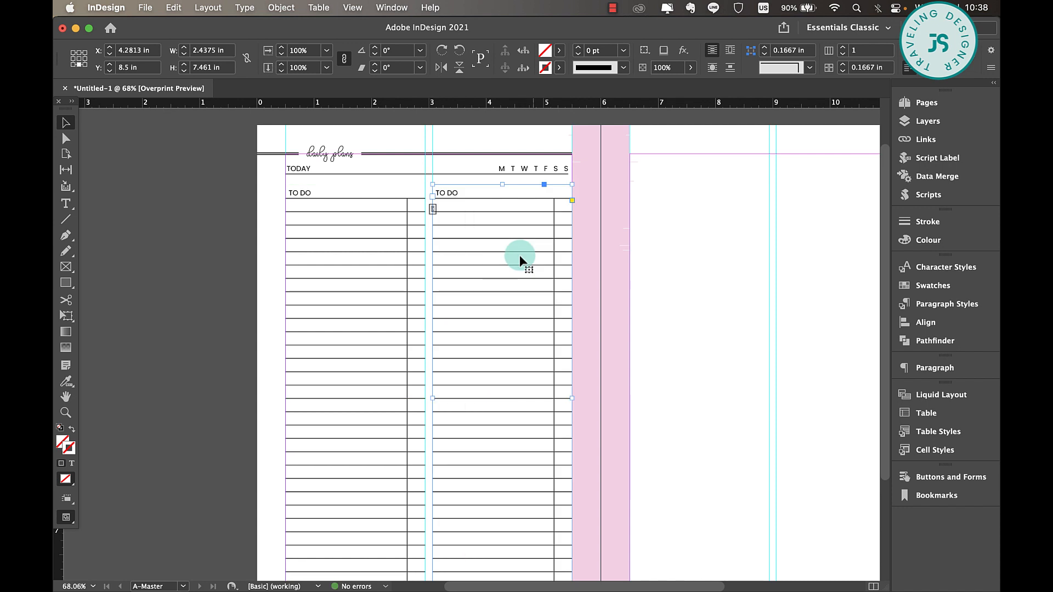
triple_click(475, 193)
text(SCHEDULE)
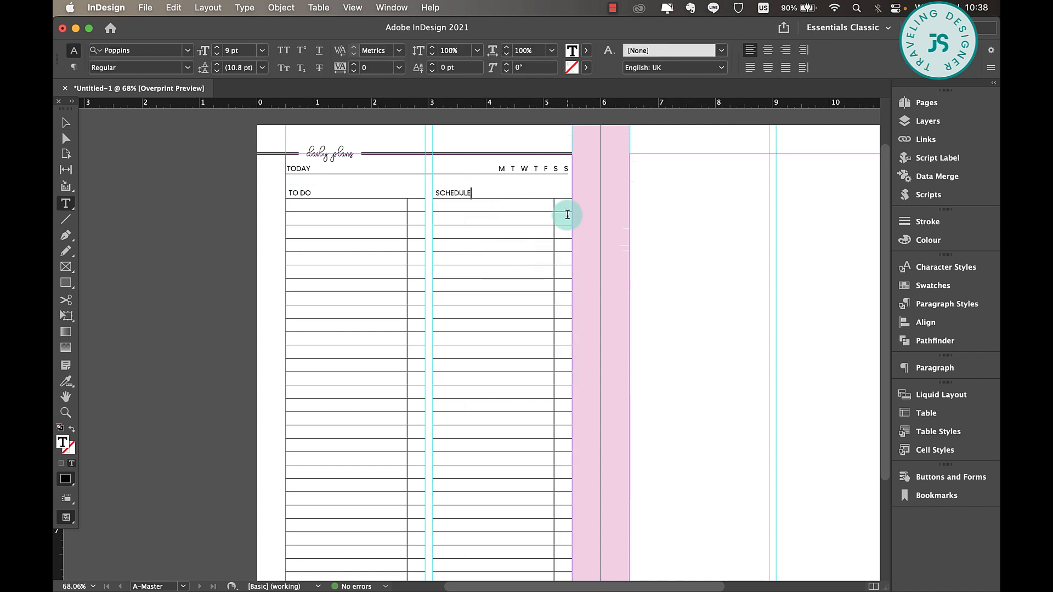
Delete the schedule table's narrow second column and widen its remaining column to about 2.36 in.
drag(567, 214, 571, 586)
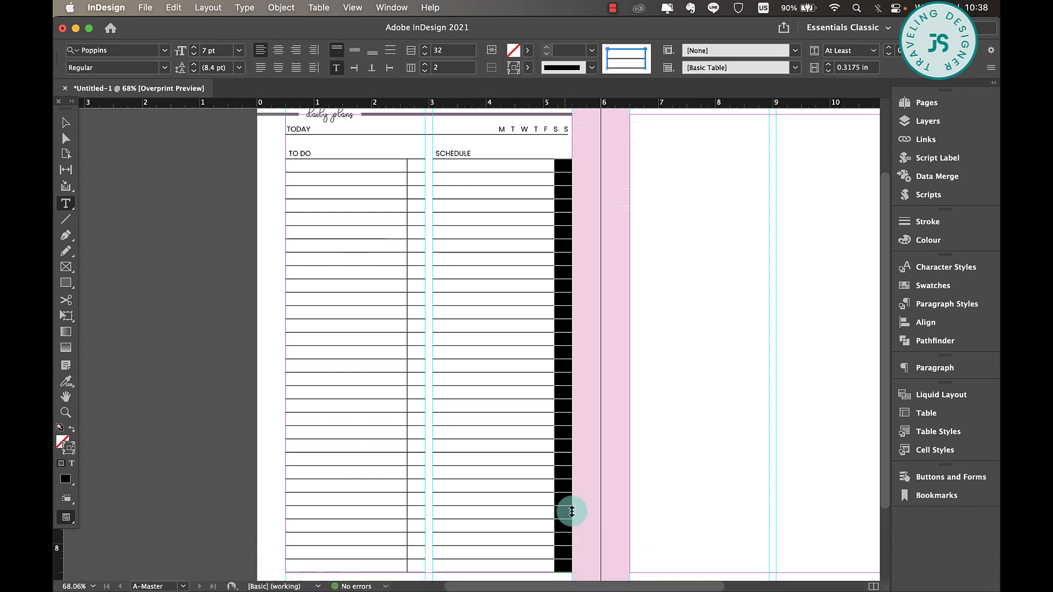
right_click(565, 322)
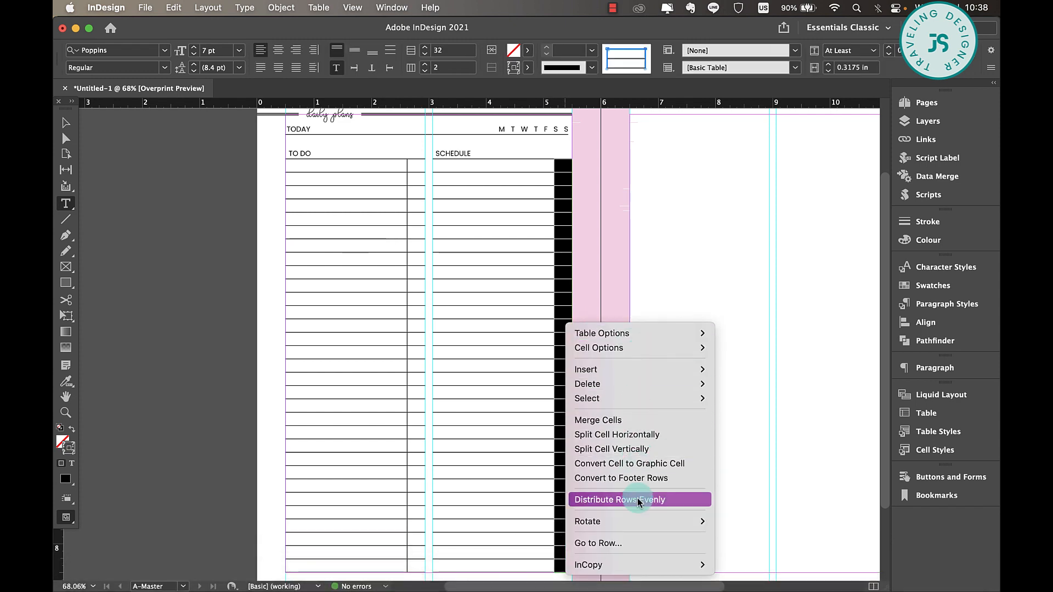
mouse_move(659, 384)
click(746, 399)
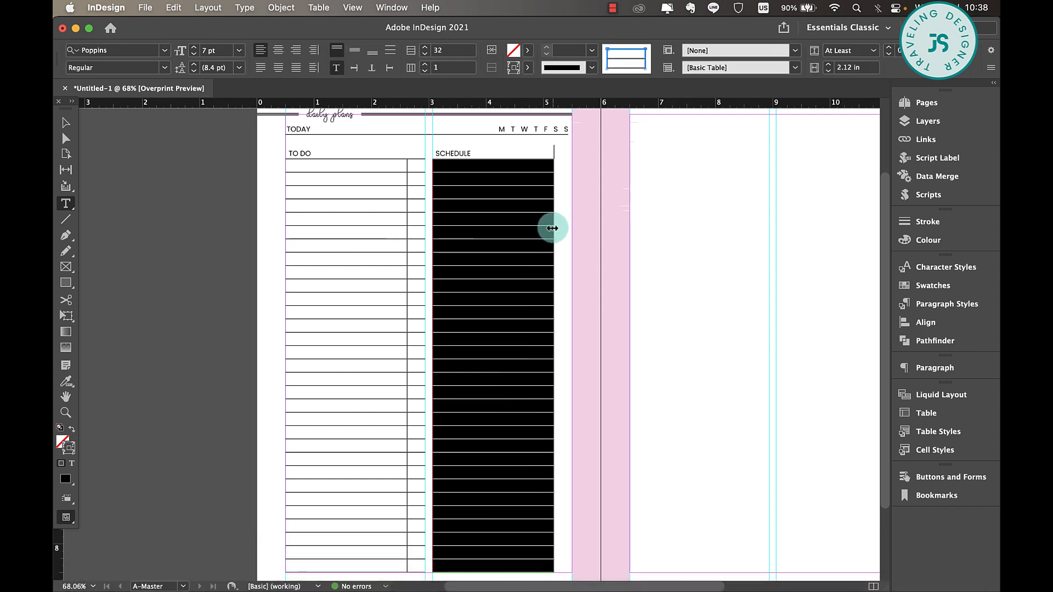
drag(553, 229, 567, 228)
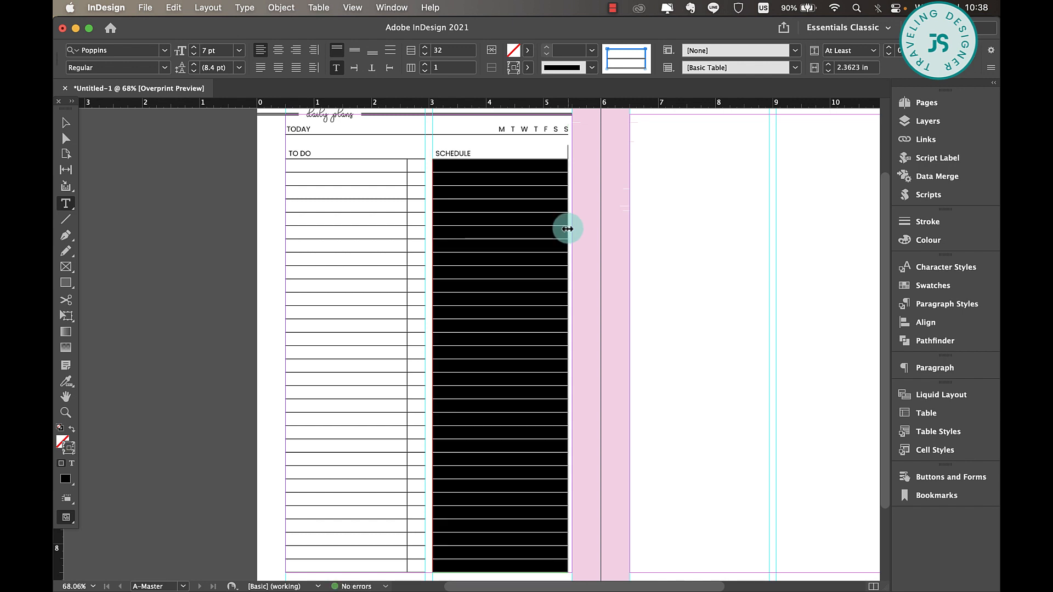
click(66, 122)
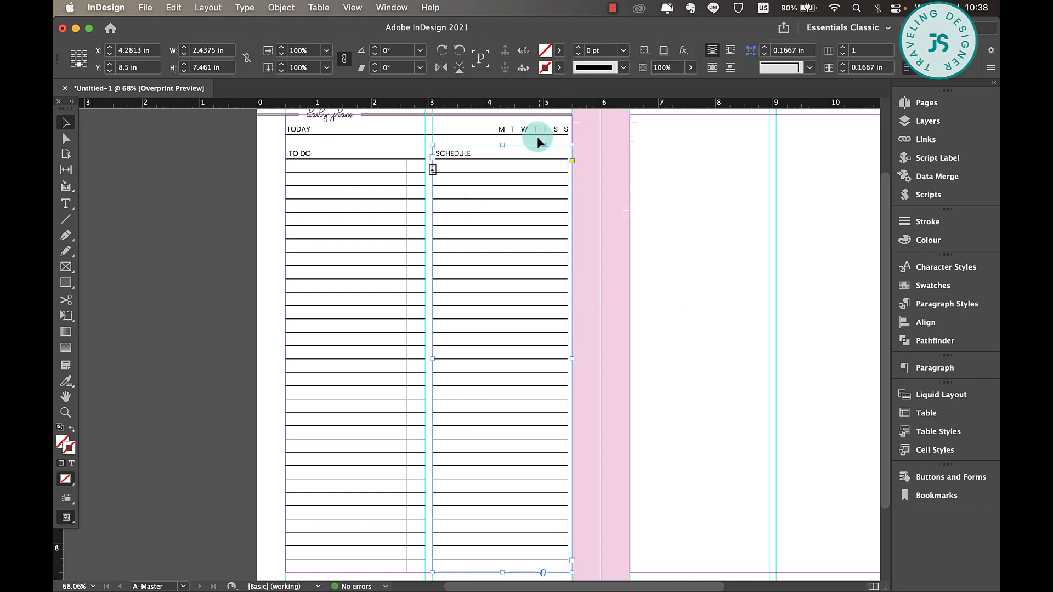
Set the stroke of the schedule table's outer right border to None, keeping the row lines.
double_click(551, 153)
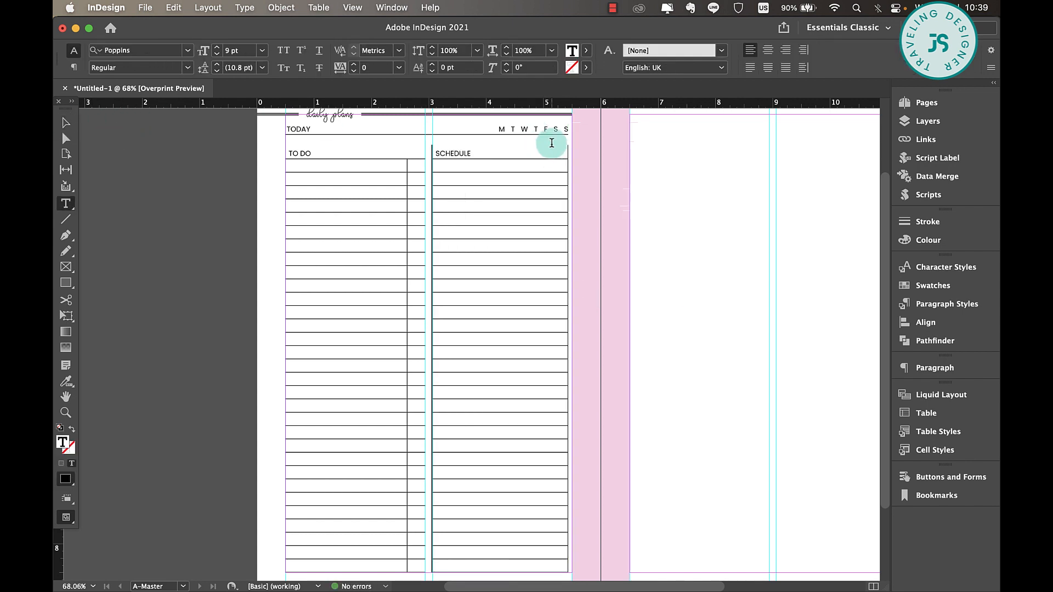
click(554, 145)
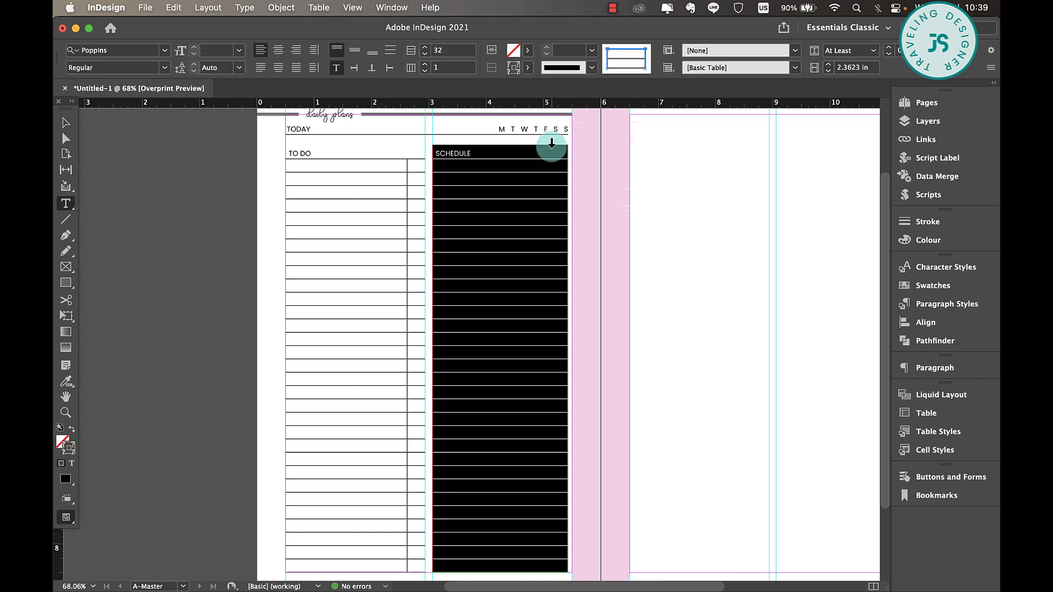
click(607, 48)
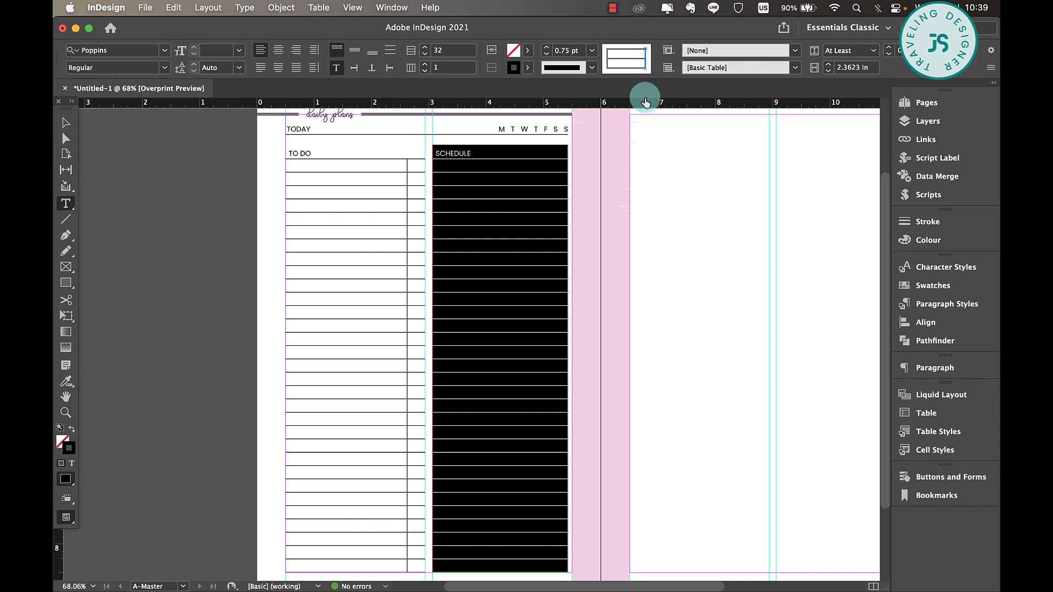
click(528, 67)
click(408, 109)
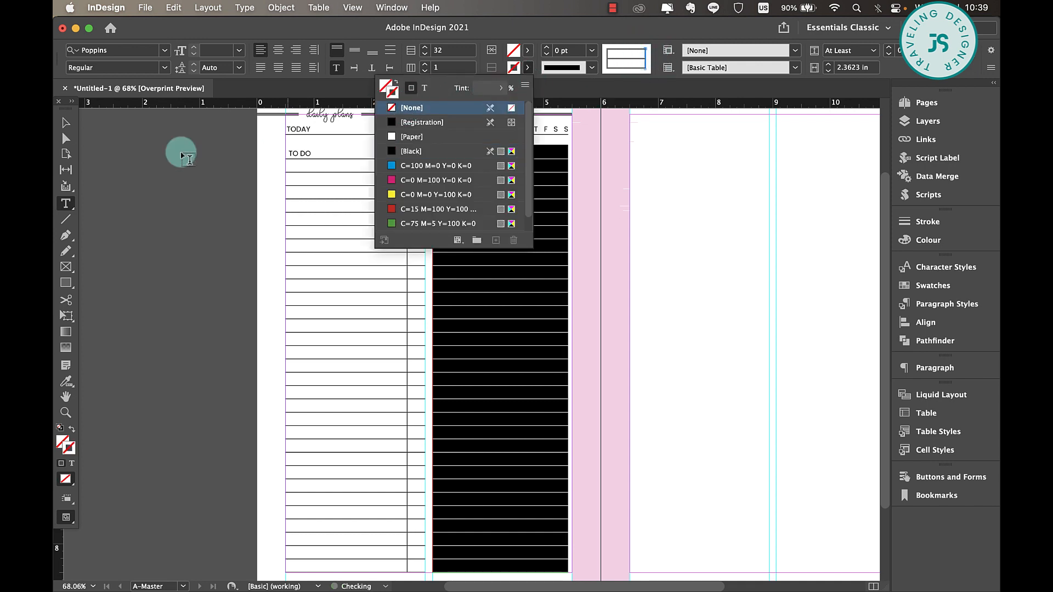
click(65, 122)
click(579, 277)
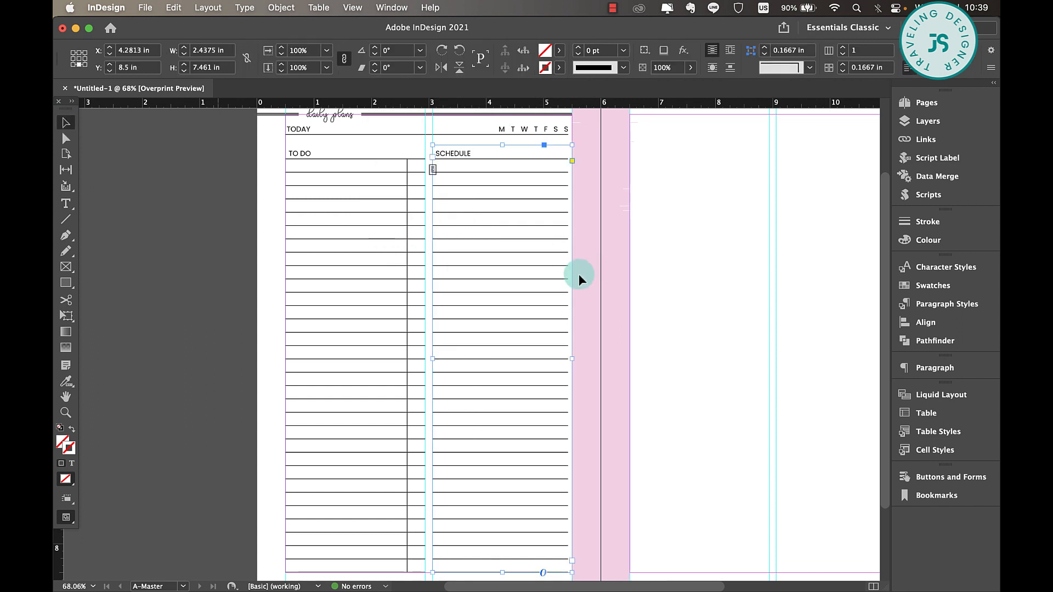
Duplicate all of the left page's headings, lines and tables onto the same position on the right page.
click(216, 265)
key(w)
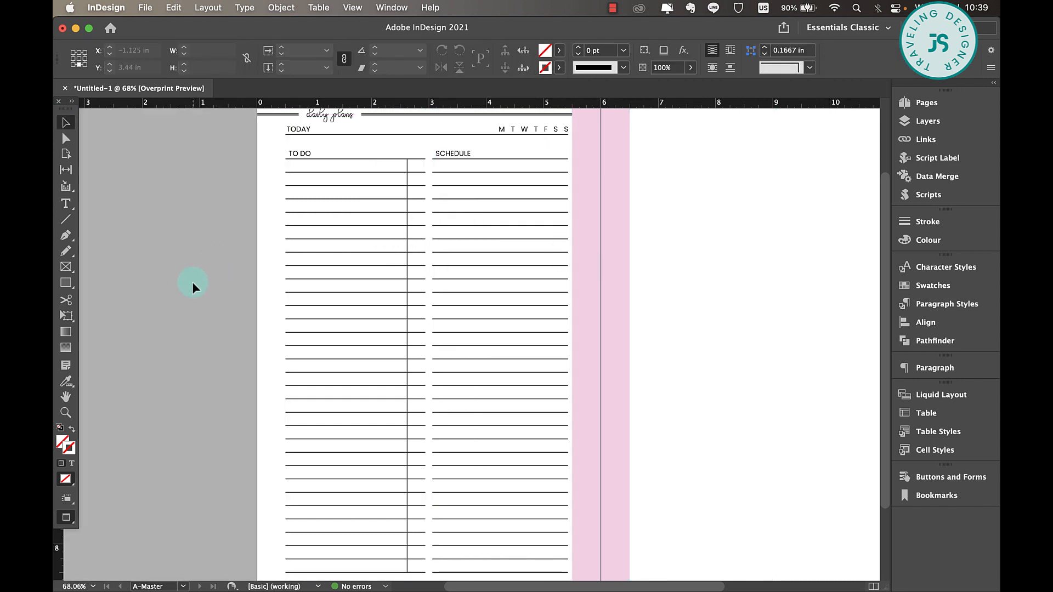
scroll(174, 298, down, 2)
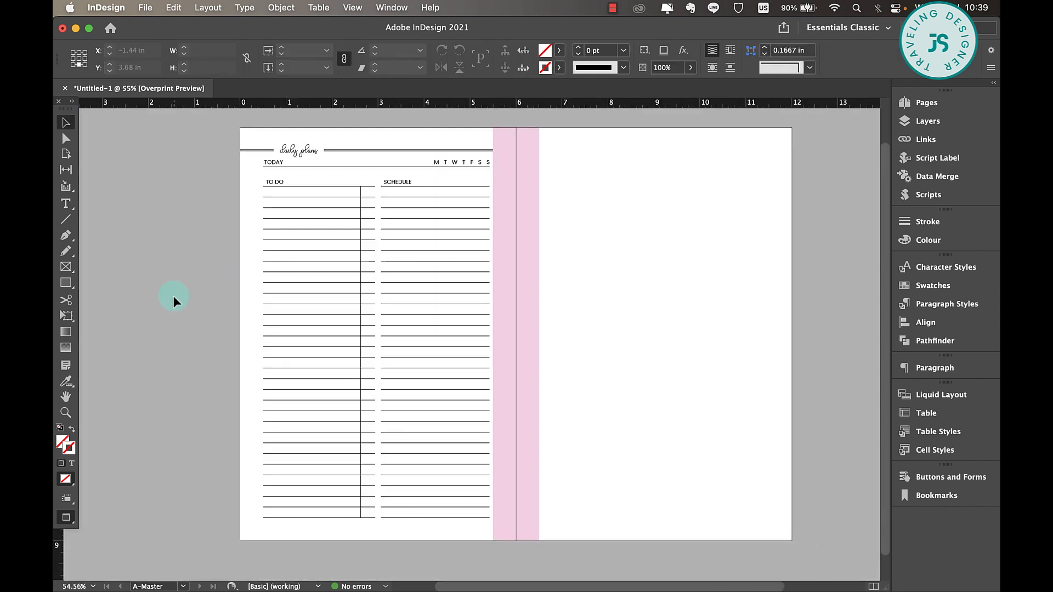
scroll(173, 296, up, 1)
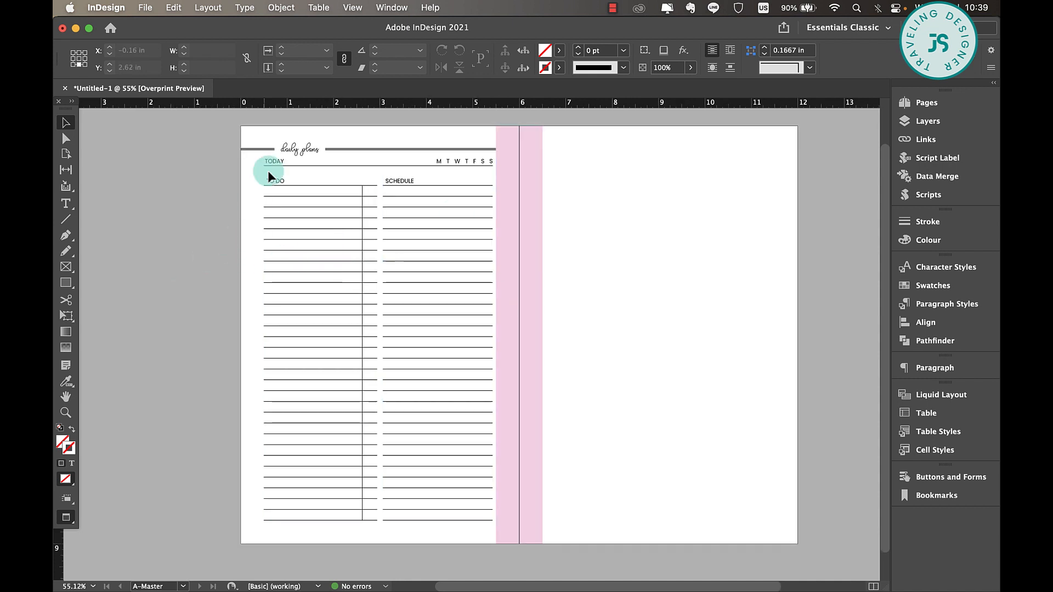
drag(241, 137, 488, 534)
key(w)
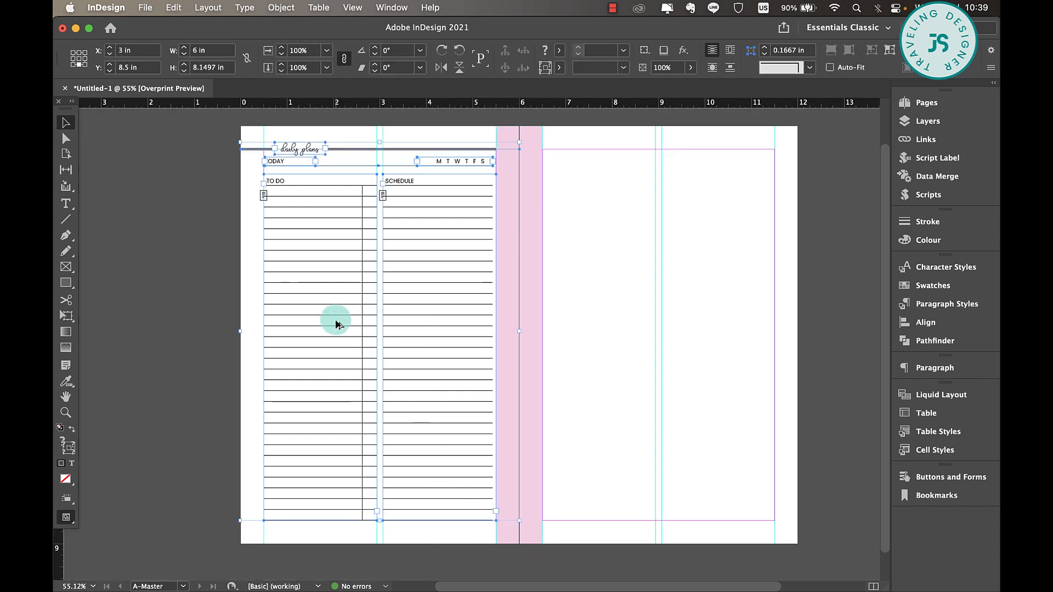
drag(336, 325, 617, 324)
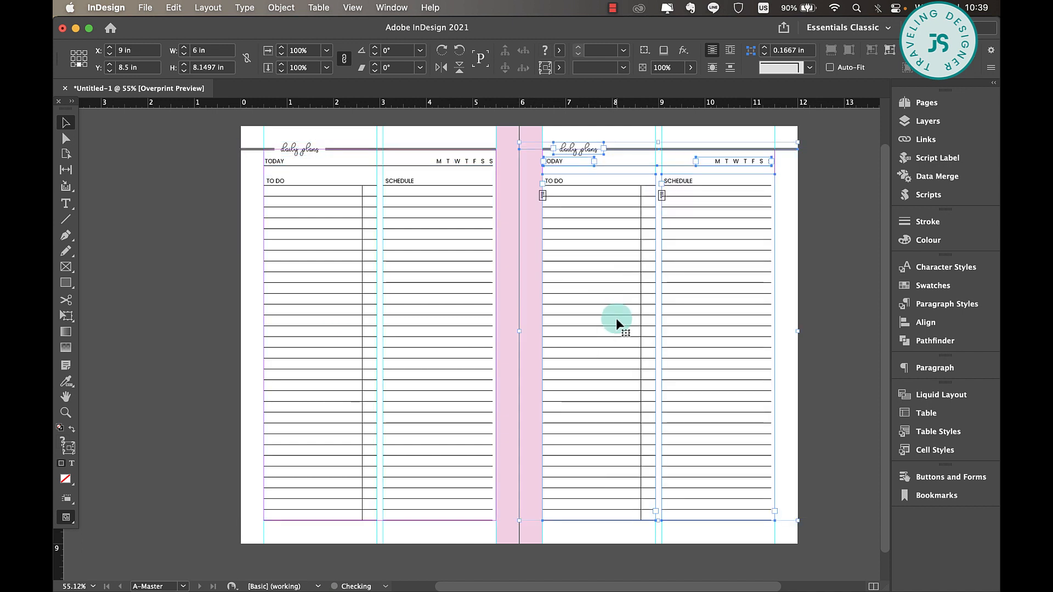
click(809, 168)
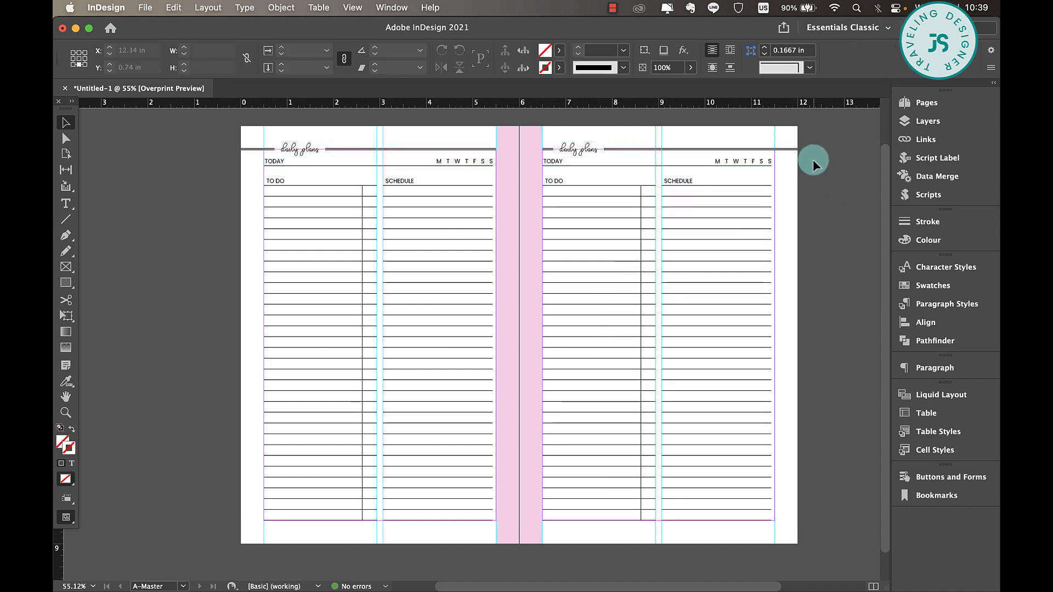
Nudge the right page's TODAY row, weekday letters and both tables outward to about X 9.08 in, aligning the row lines with the outer margin.
drag(812, 162, 548, 504)
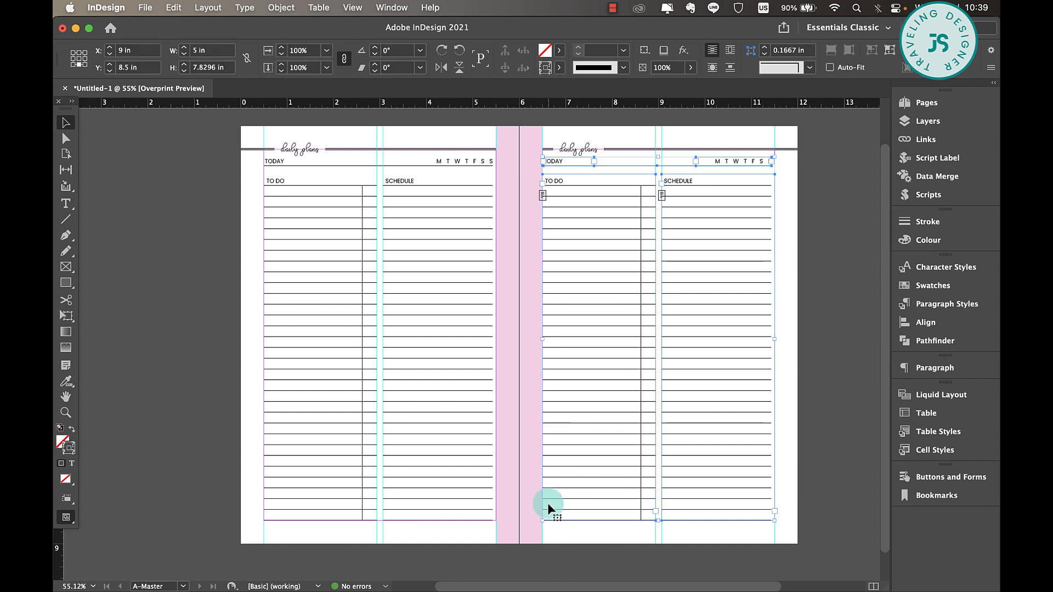
key(Right)
key(Right)
key(Right)
key(Right)
key(Right)
key(Right)
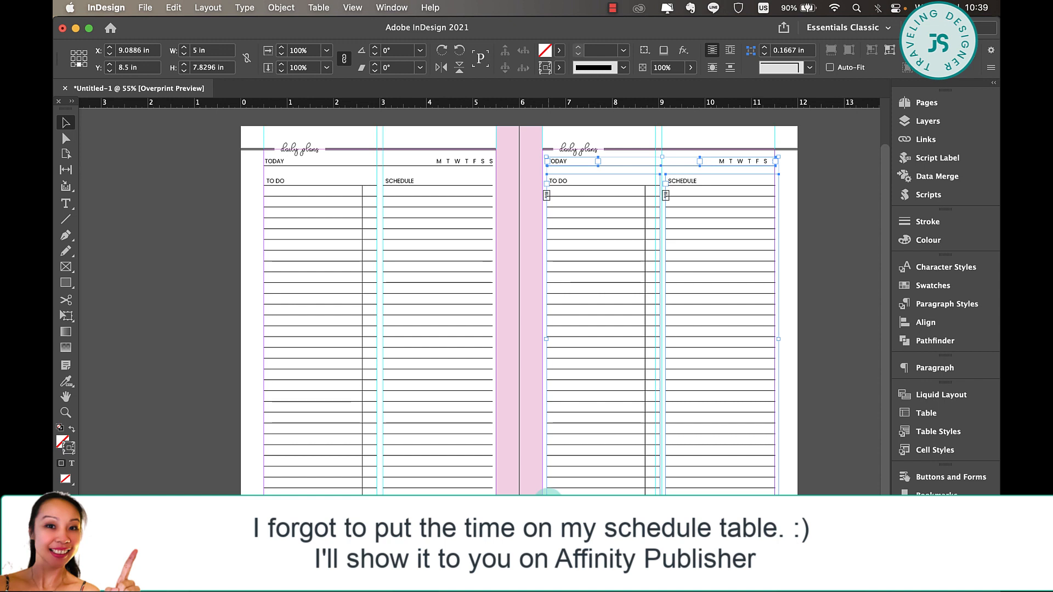
key(Left)
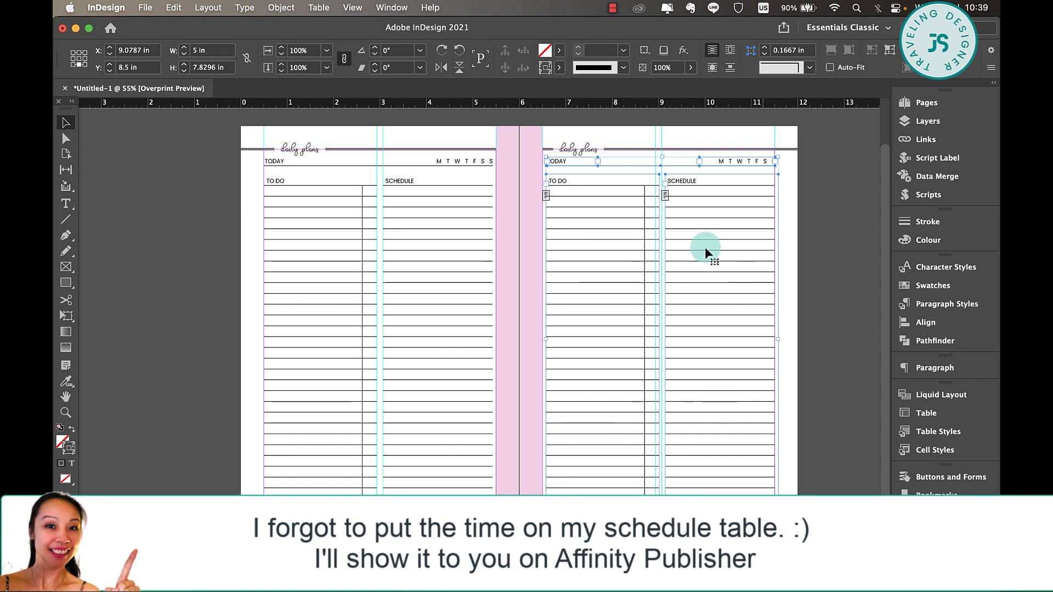
Move the right page's "daily plans" title along its heading line toward the outer margin, to about X 10.86 in.
drag(587, 150, 744, 154)
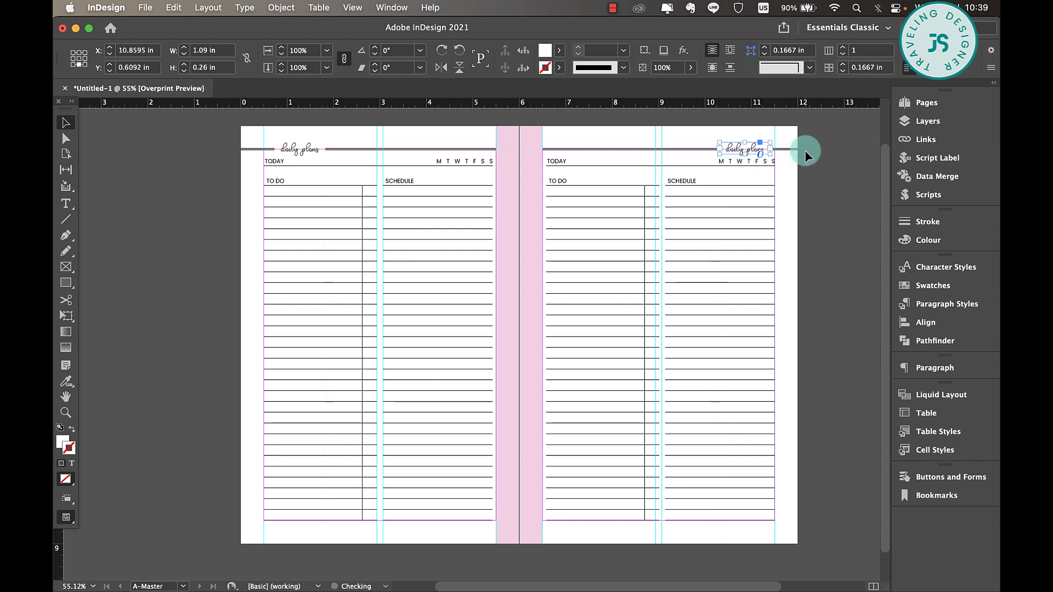
click(811, 172)
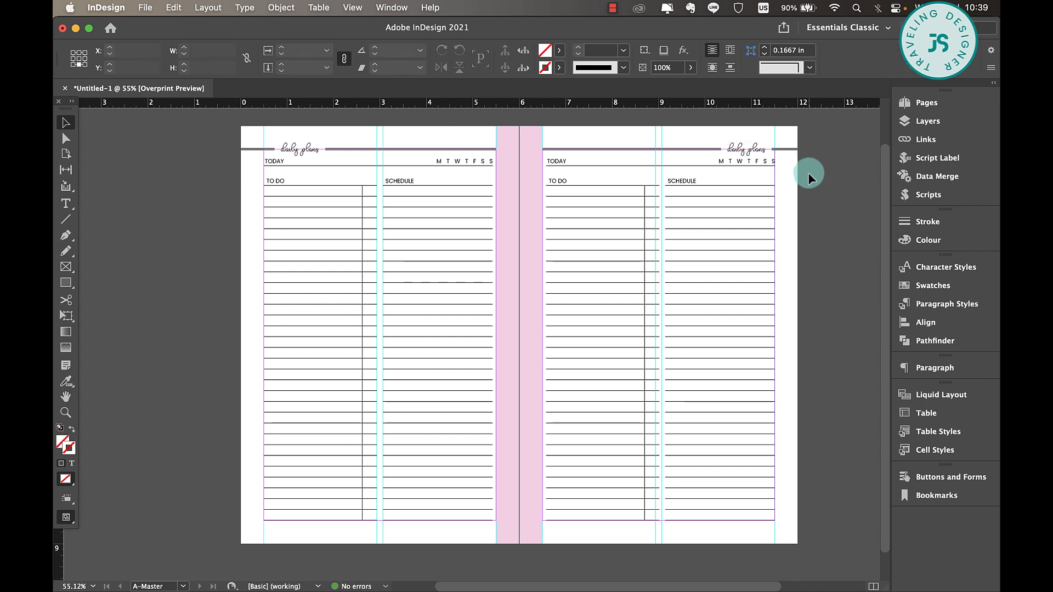
Preview the layout without guides and add a facing two-page spread, pages 2–3, based on A-Master after page 1.
key(w)
click(927, 103)
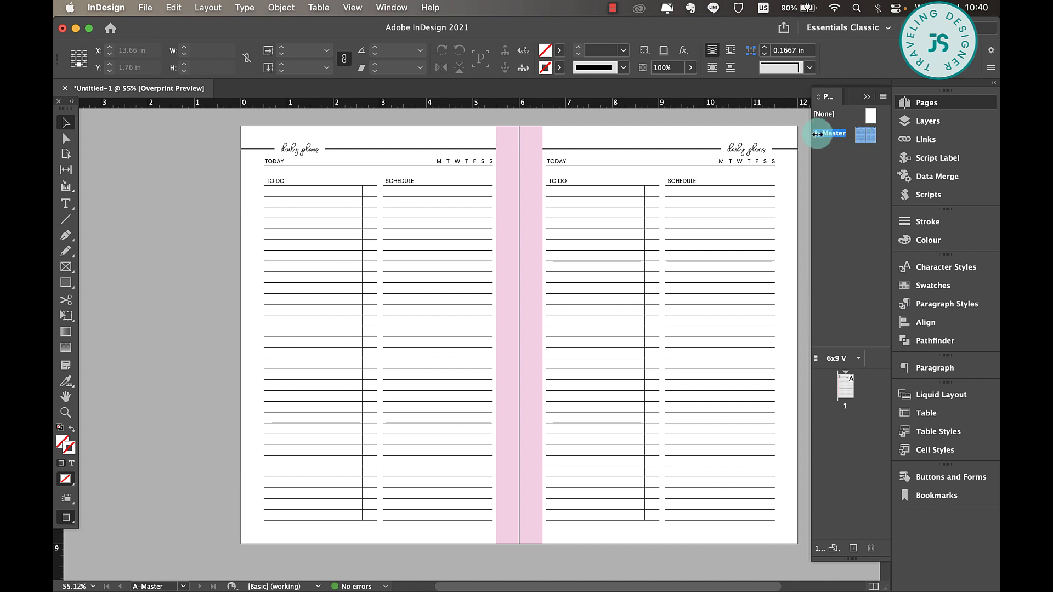
double_click(844, 396)
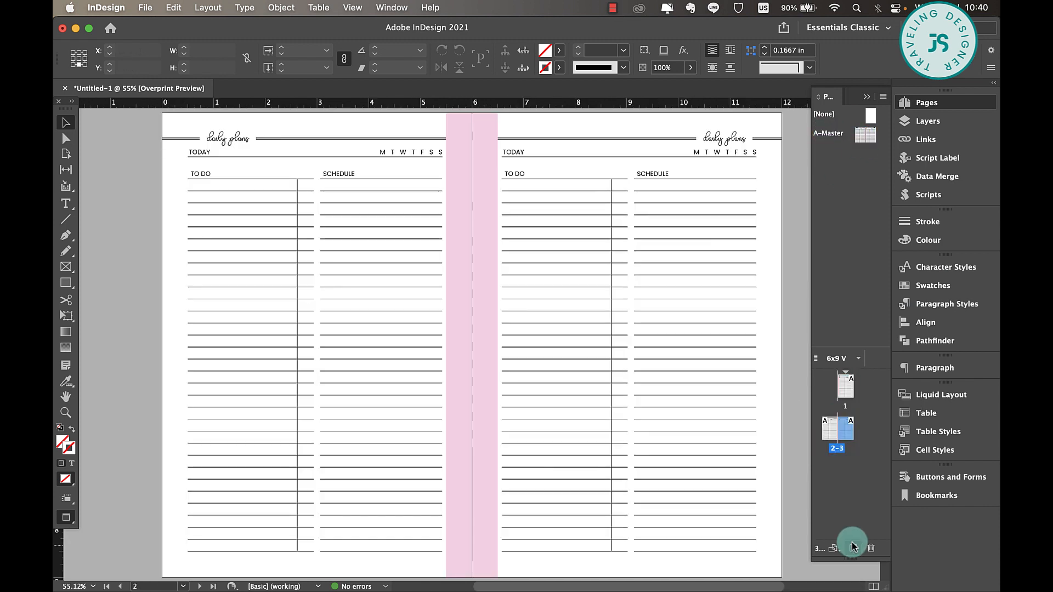
scroll(486, 379, up, 10)
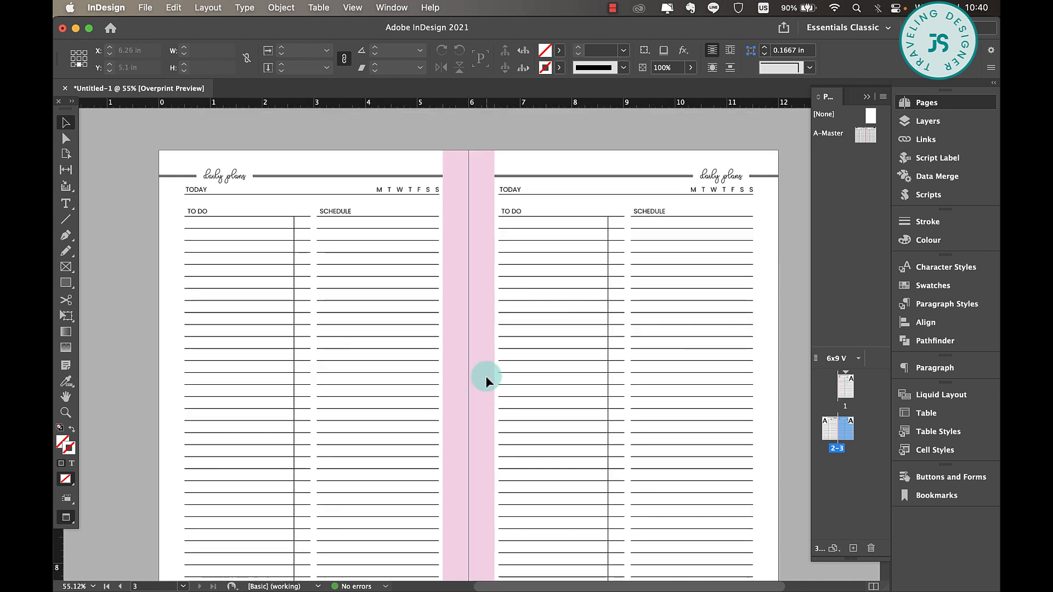
scroll(486, 378, up, 7)
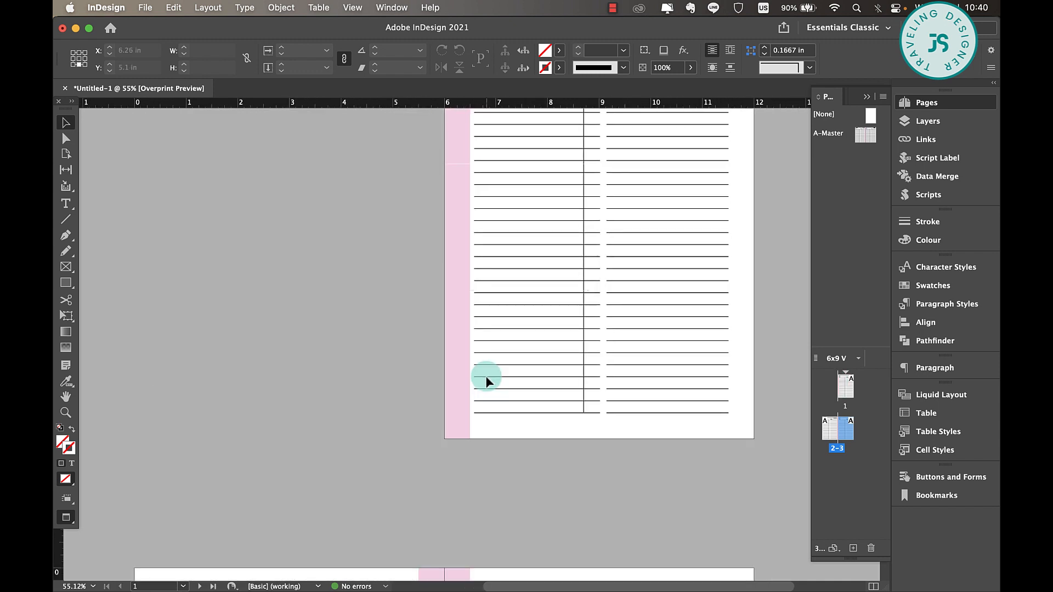
scroll(486, 379, up, 5)
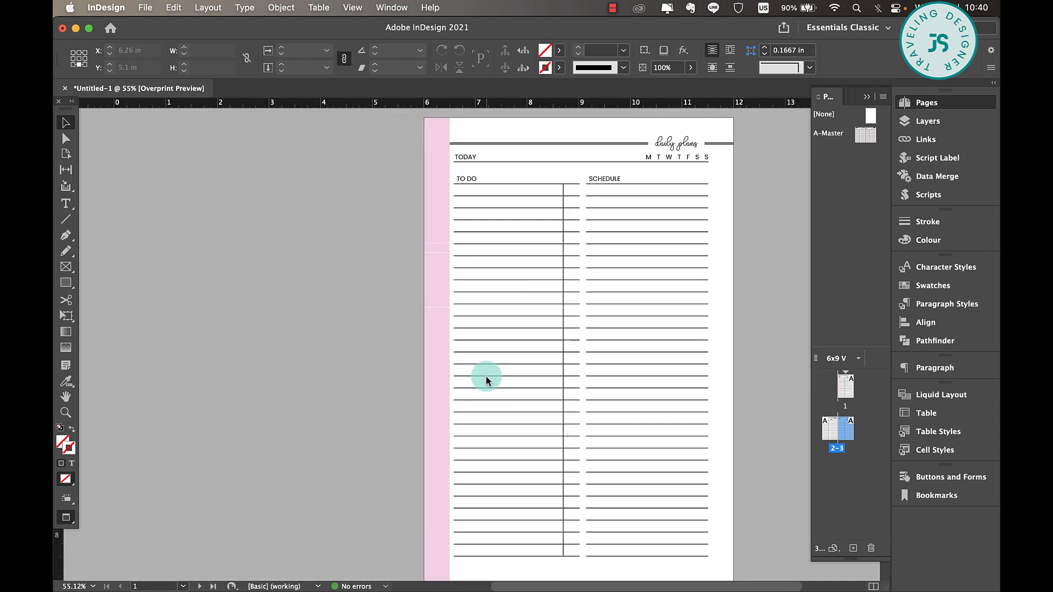
scroll(486, 378, up, 3)
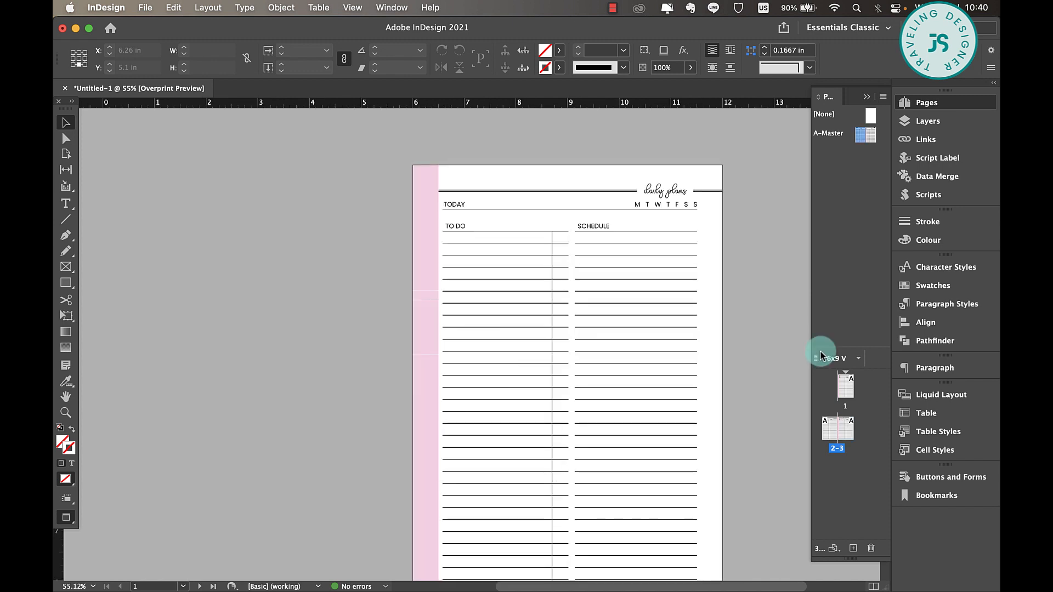
Place gradient 12 10-19.jpg from Finder into the pink spine rectangle on the A-Master spread.
double_click(829, 133)
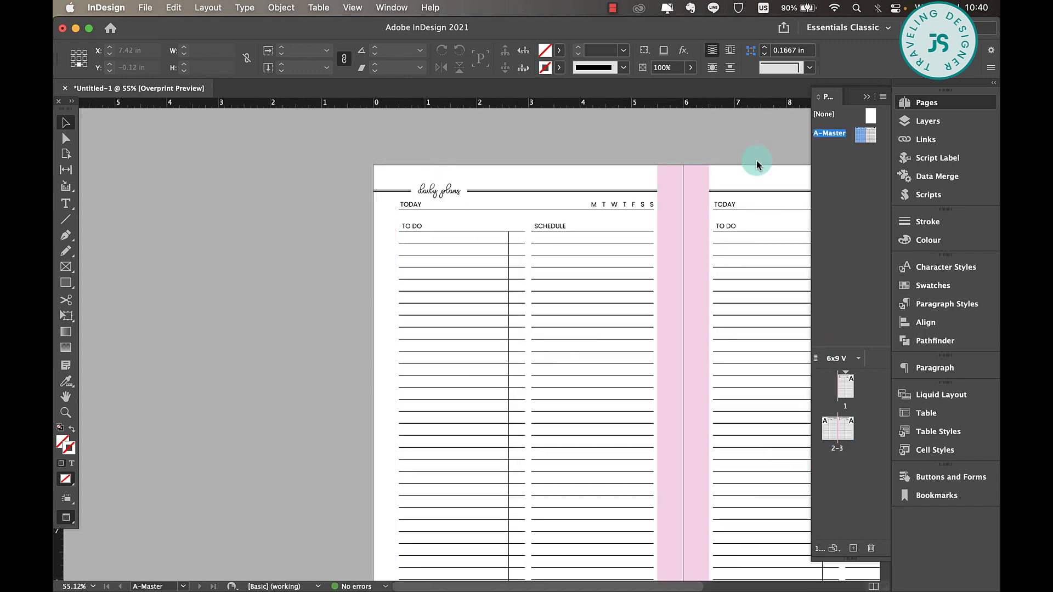
scroll(757, 160, right, 2)
scroll(757, 160, down, 1)
scroll(757, 161, right, 5)
scroll(757, 161, down, 1)
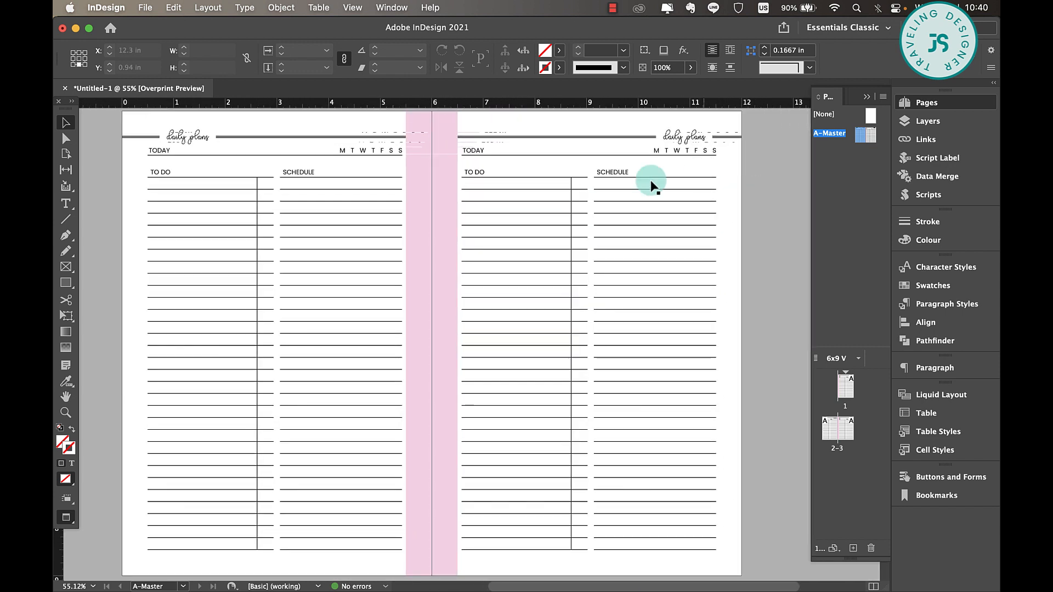
click(439, 225)
key(super+0)
click(337, 188)
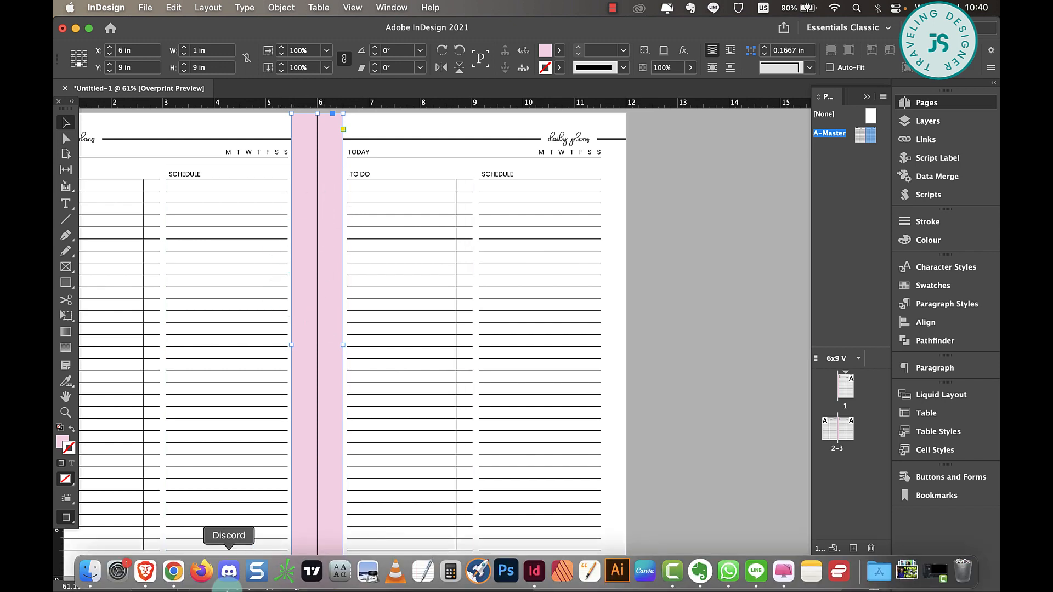
click(228, 579)
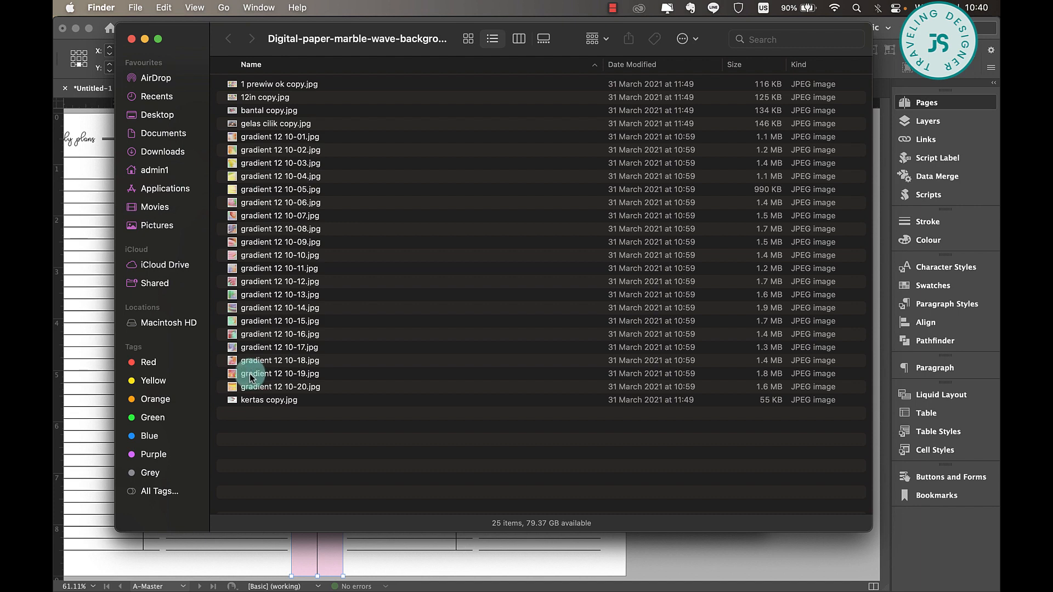
drag(250, 378, 309, 562)
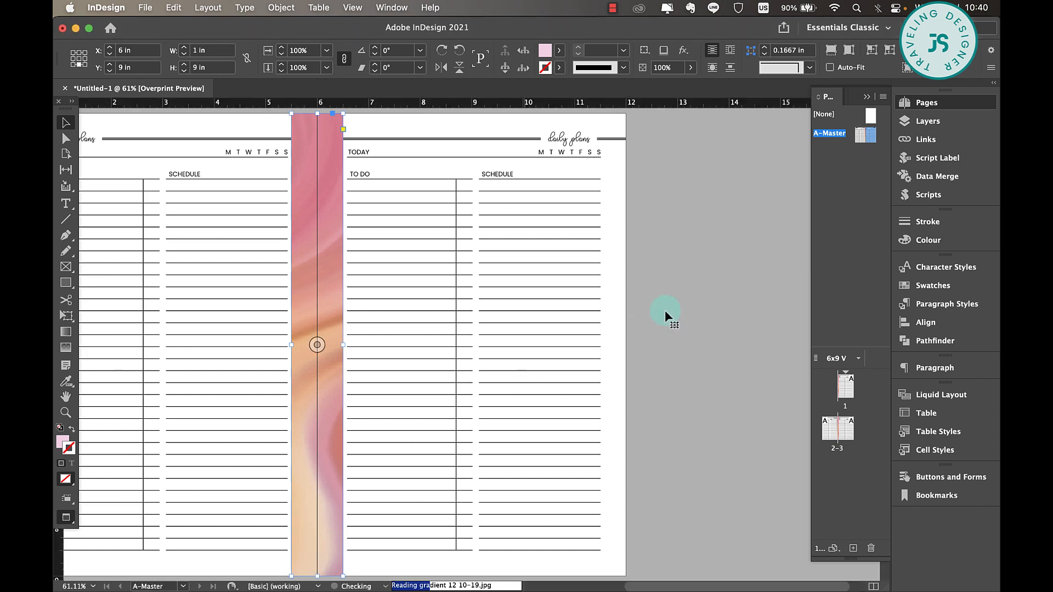
click(693, 306)
key(super+alt+0)
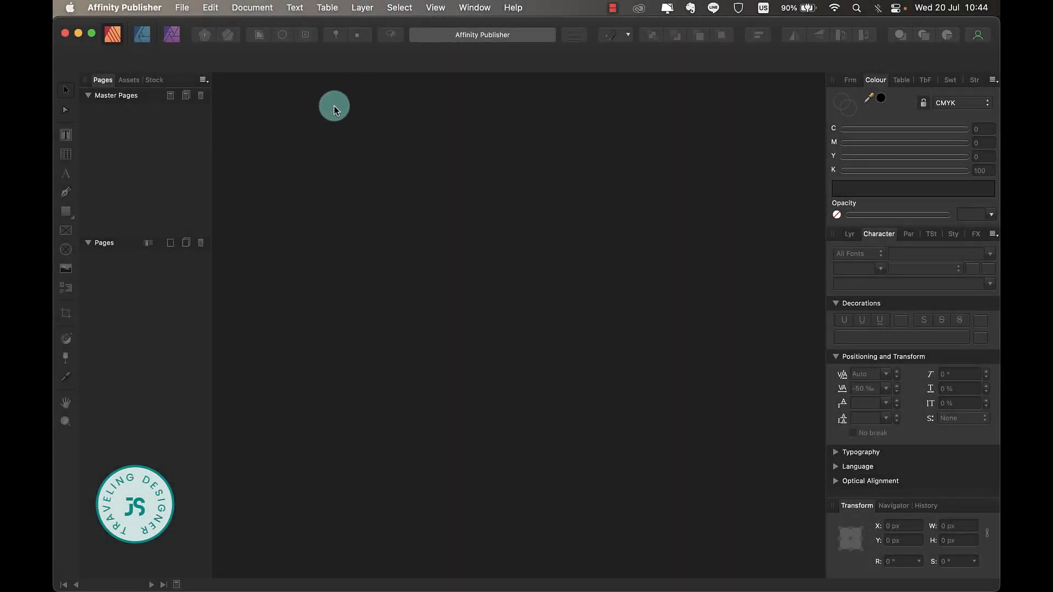
In Affinity Publisher, create a one-page 6 × 9 in portrait document at 300 DPI with a default master and 0.5 in margins.
click(184, 9)
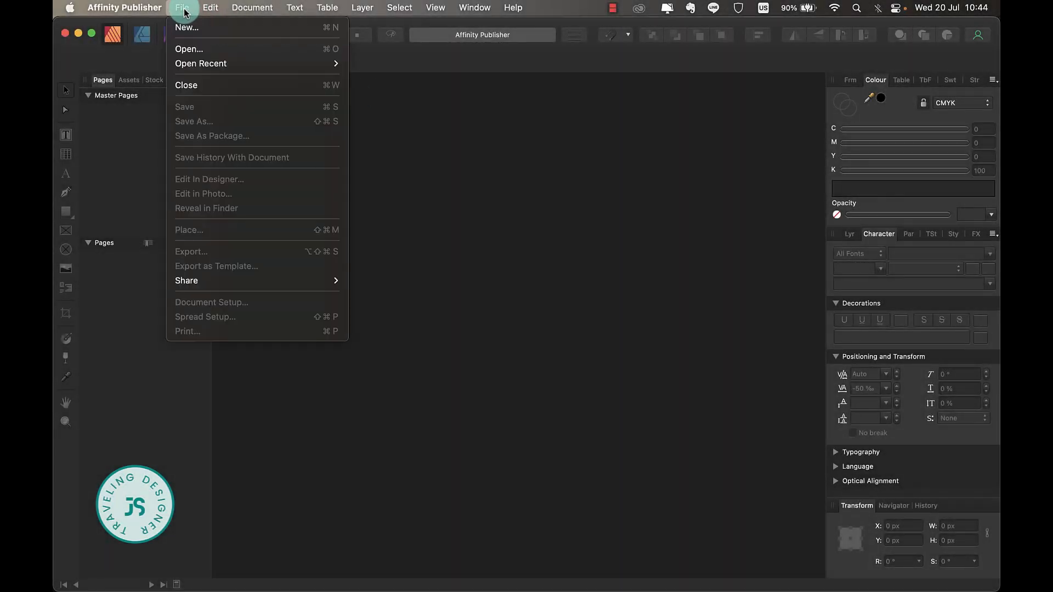
click(189, 28)
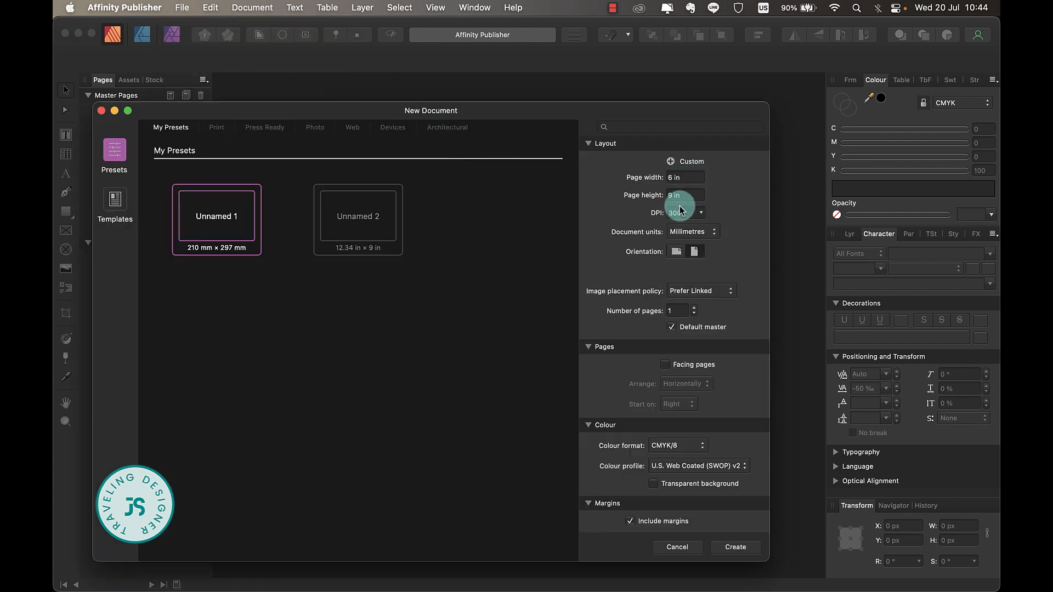
click(580, 289)
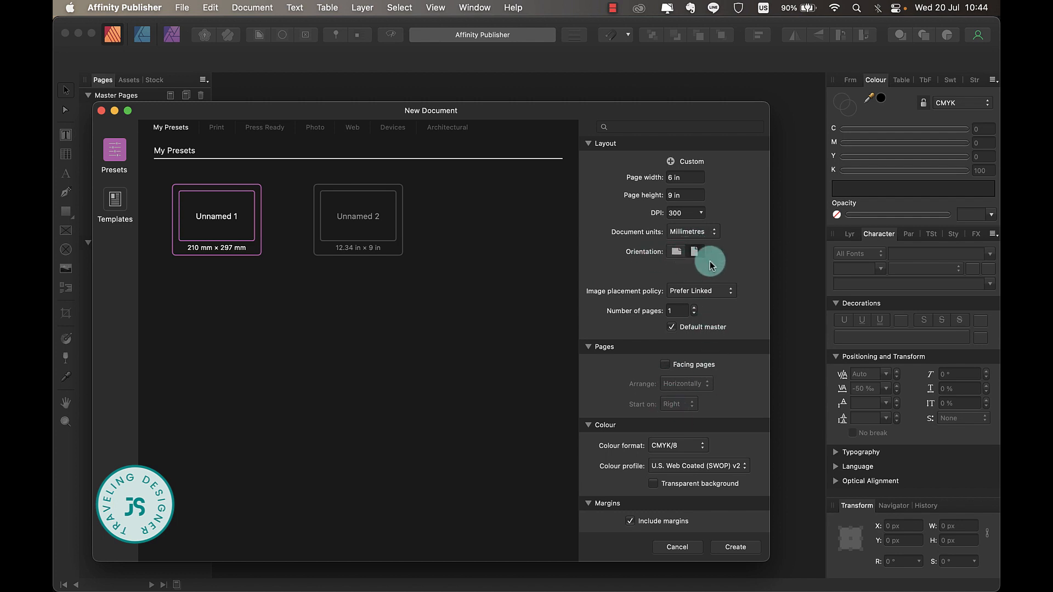
scroll(721, 261, down, 2)
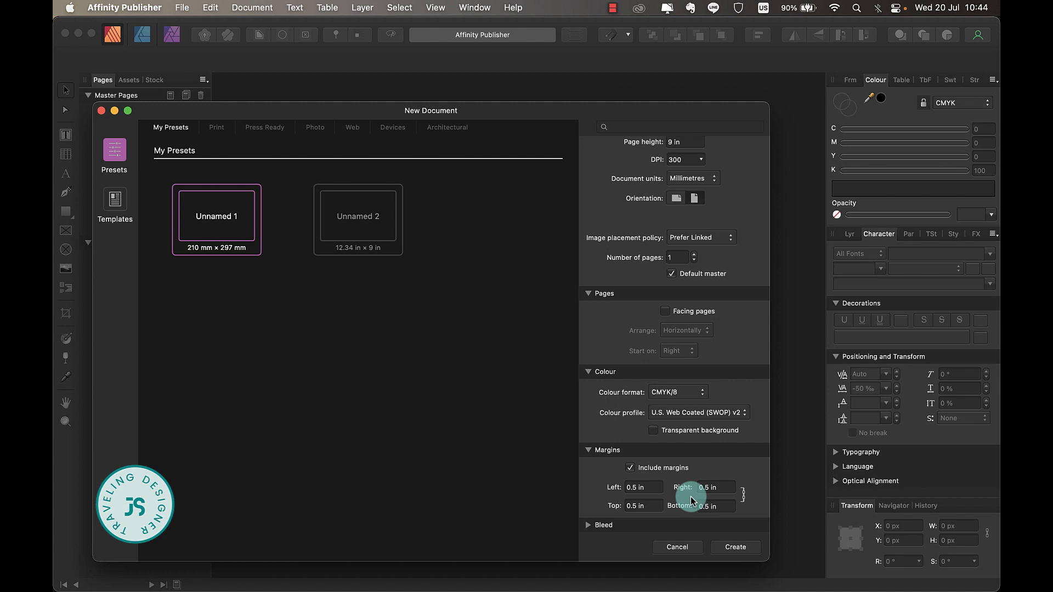
click(739, 548)
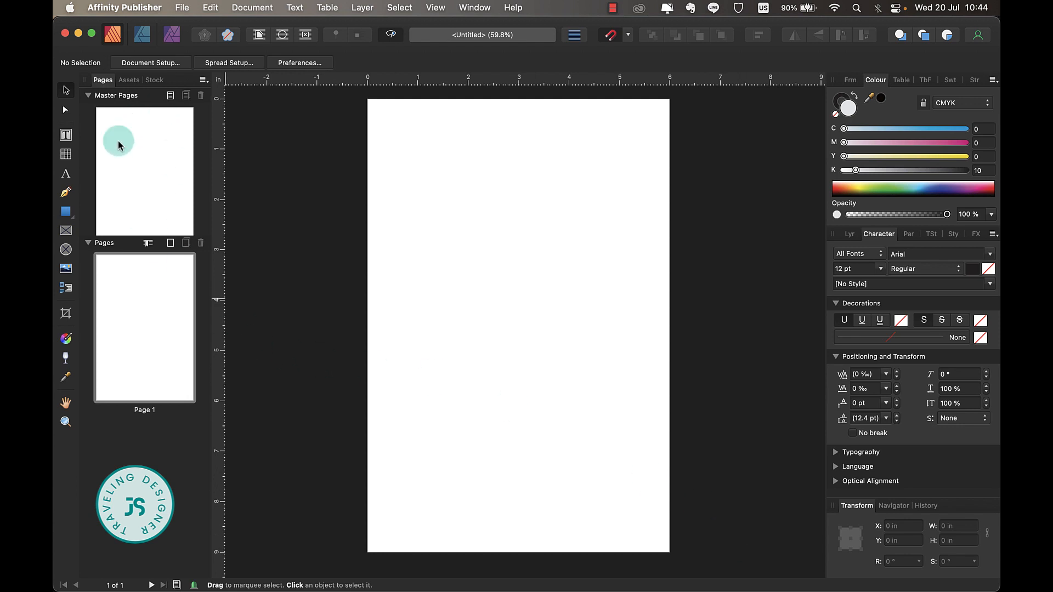
Open Master A for editing and draw a full-height rectangle about 0.64 in wide along the page's left edge.
scroll(151, 156, up, 1)
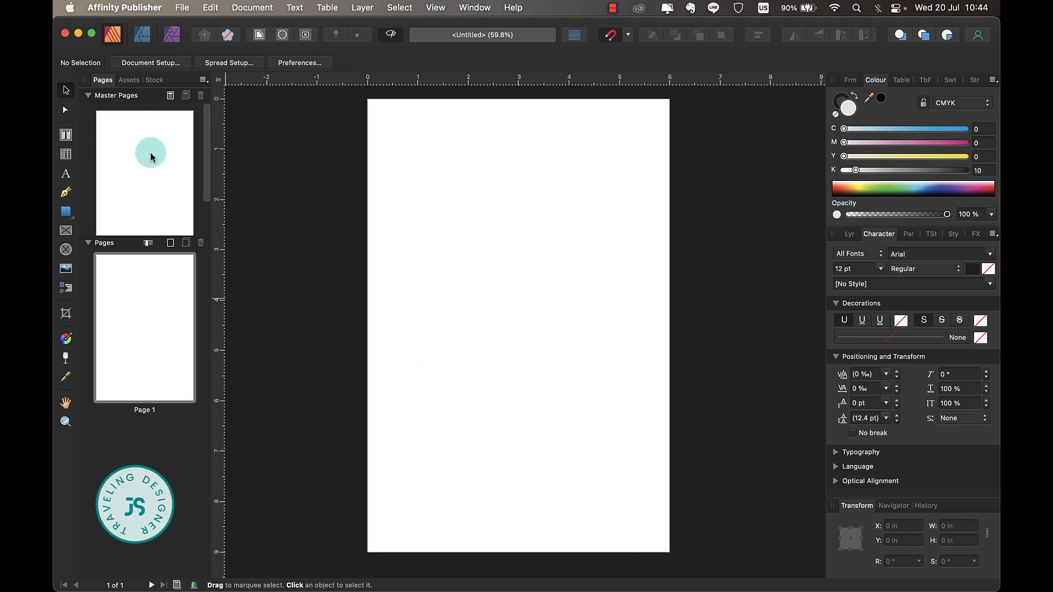
click(174, 100)
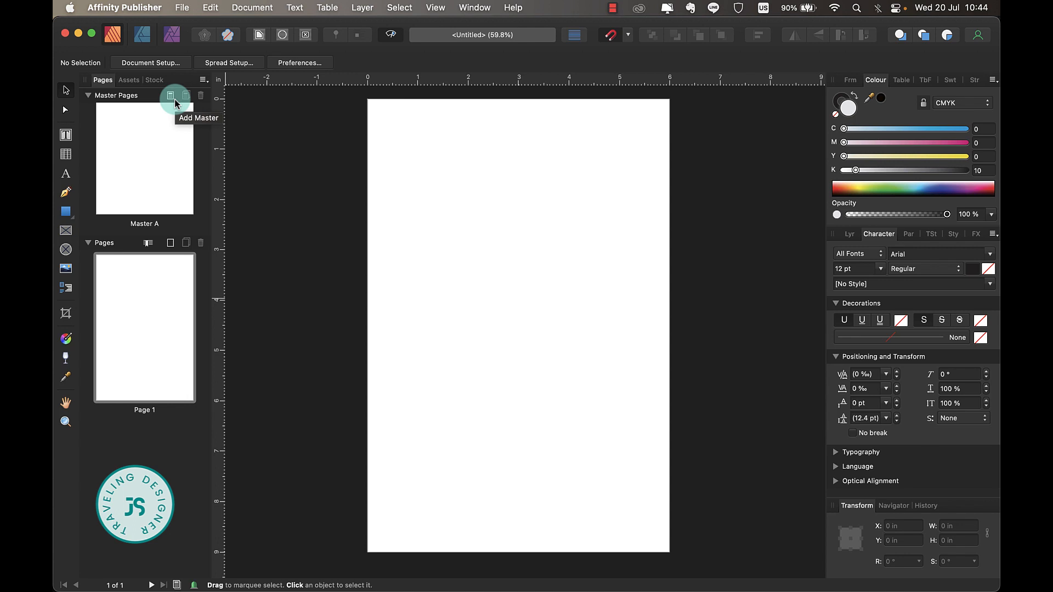
click(172, 158)
click(157, 131)
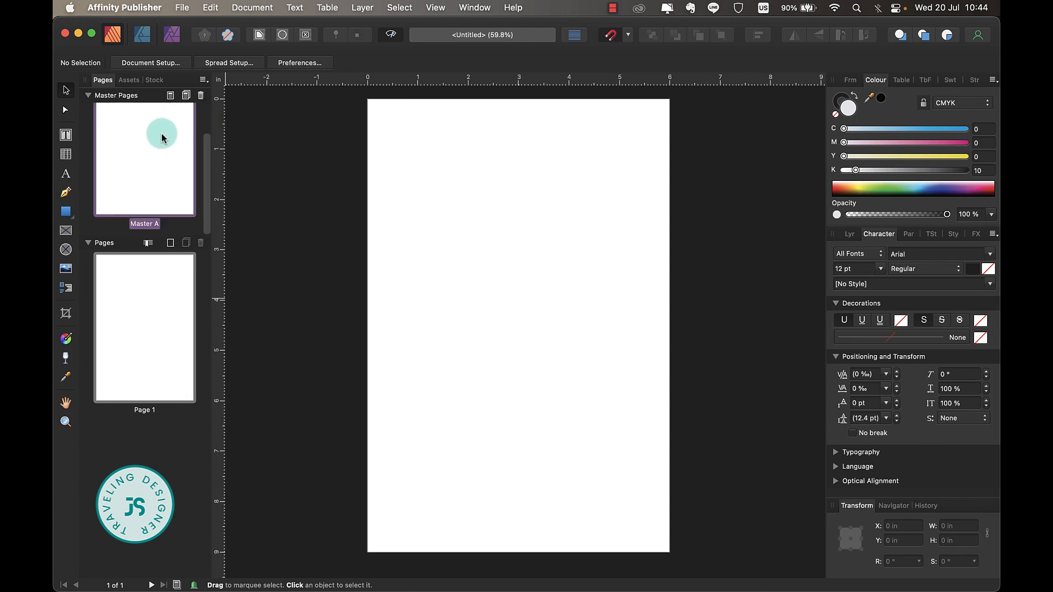
double_click(156, 135)
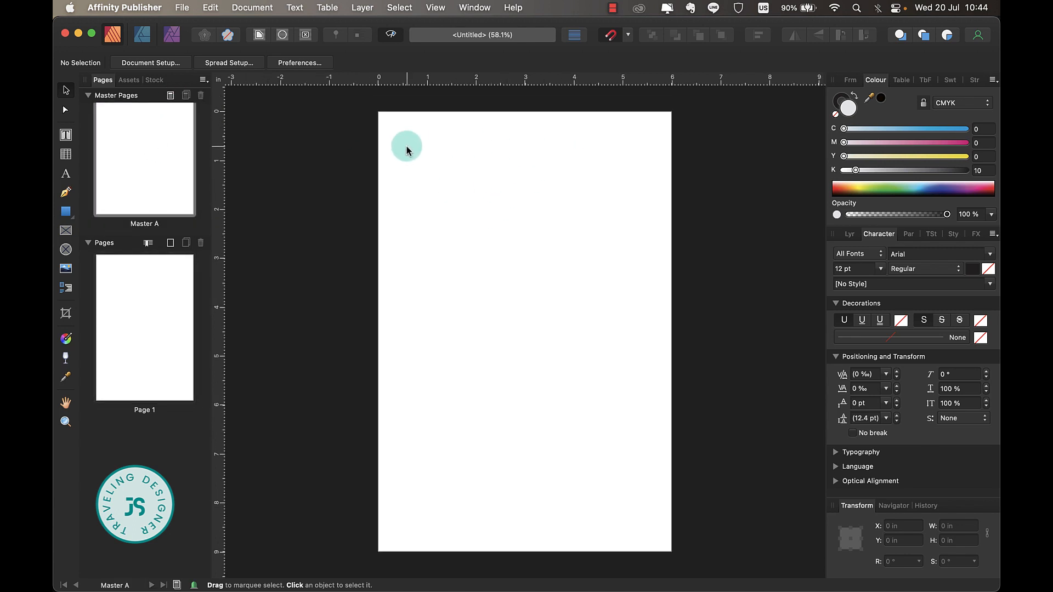
click(67, 212)
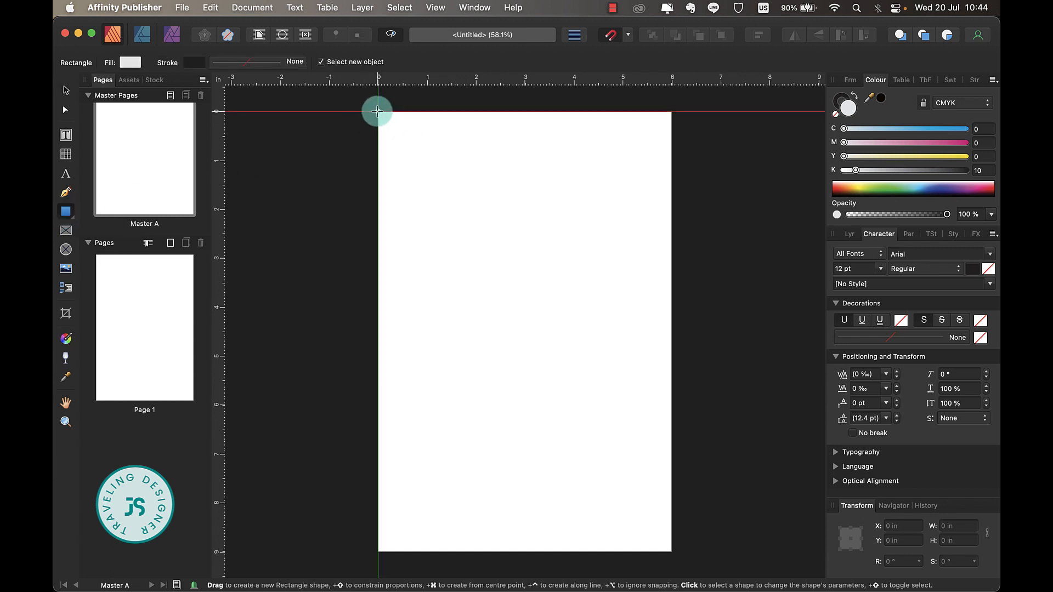
drag(378, 112, 409, 550)
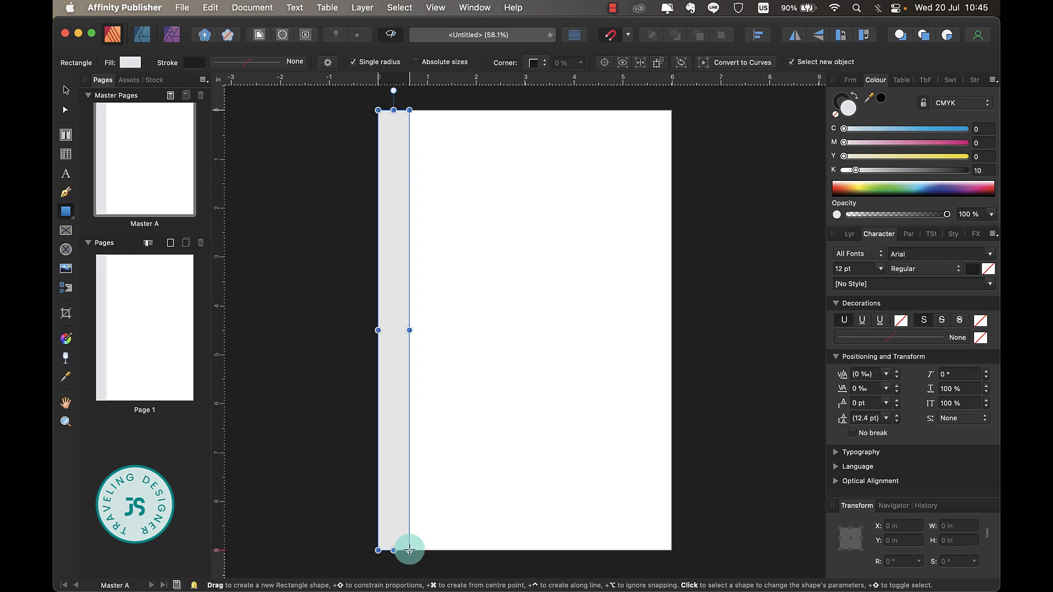
Show the page margins and narrow the rectangle to 0.5 in so that it meets the left margin.
click(435, 7)
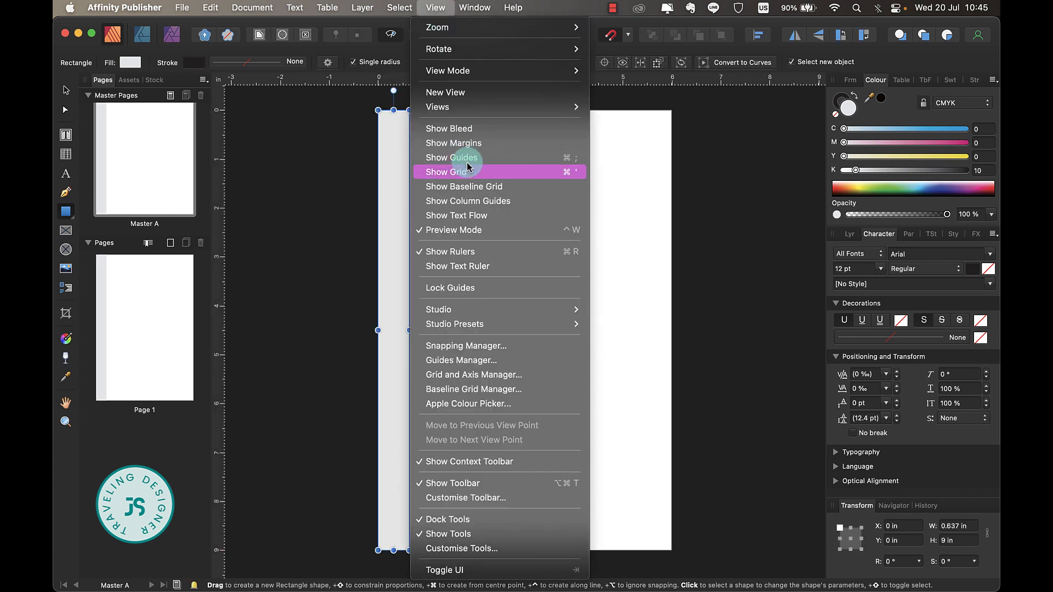
click(475, 142)
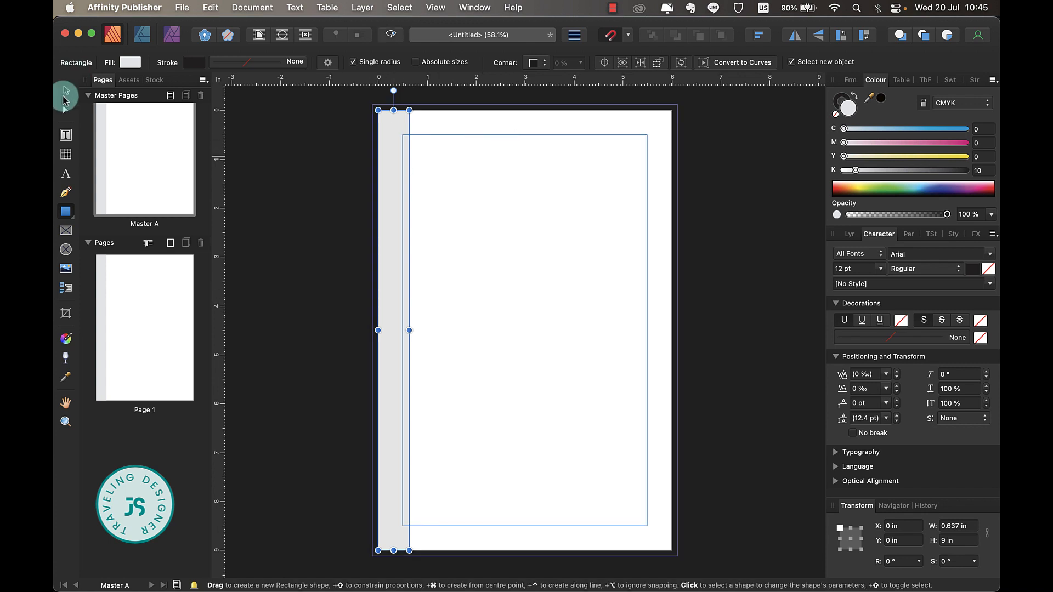
click(65, 90)
drag(409, 333, 403, 334)
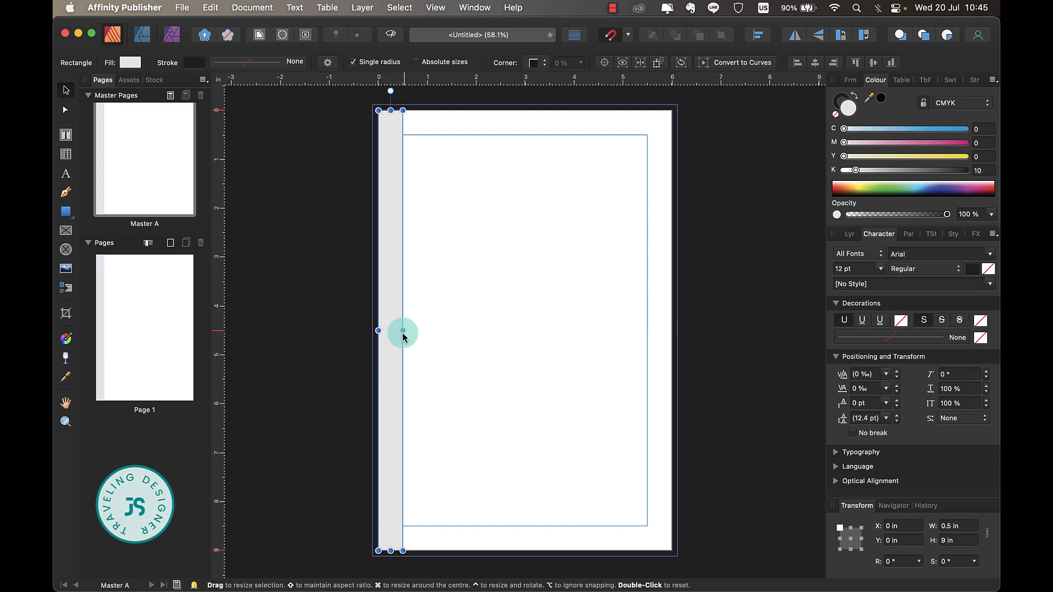
click(435, 159)
Fill the left-edge rectangle with a pale mint green, C 27, M 0, Y 17, K 0.
click(397, 144)
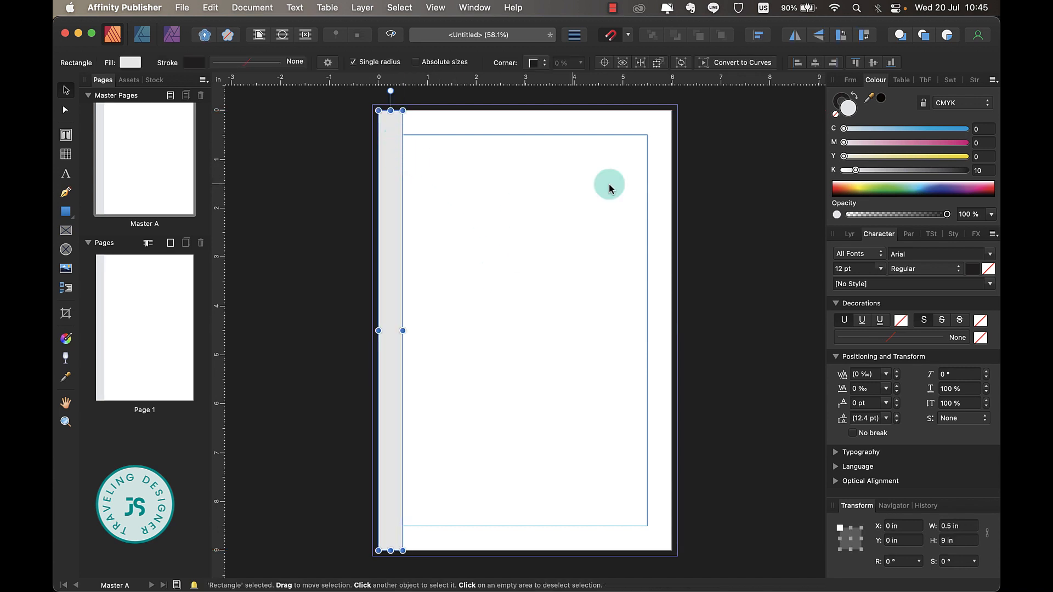
click(130, 63)
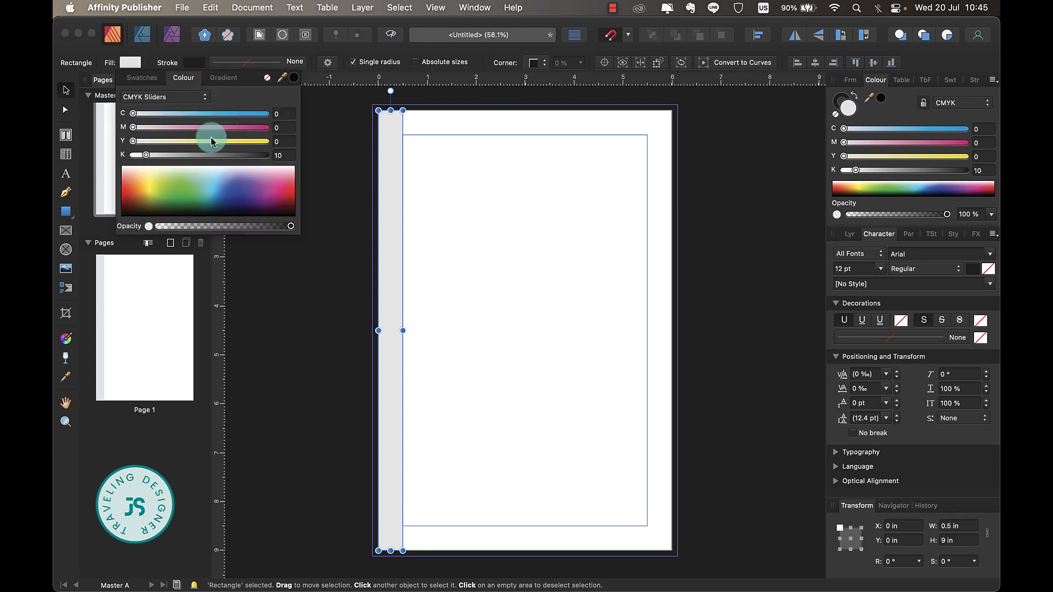
mouse_move(193, 113)
mouse_down()
mouse_move(203, 115)
mouse_move(193, 115)
mouse_up()
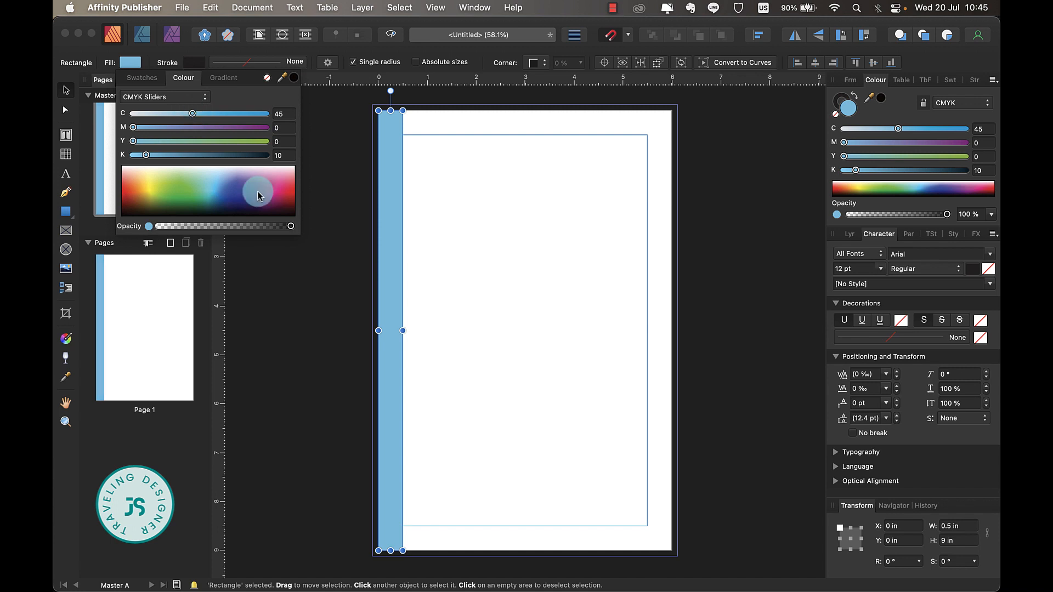
drag(254, 188, 197, 177)
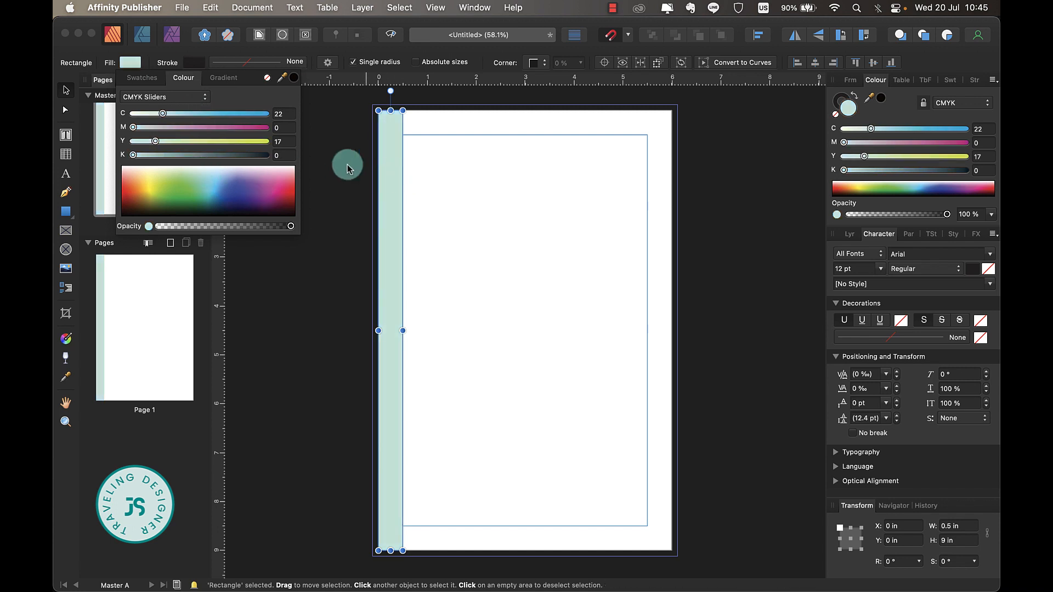
drag(160, 113, 170, 115)
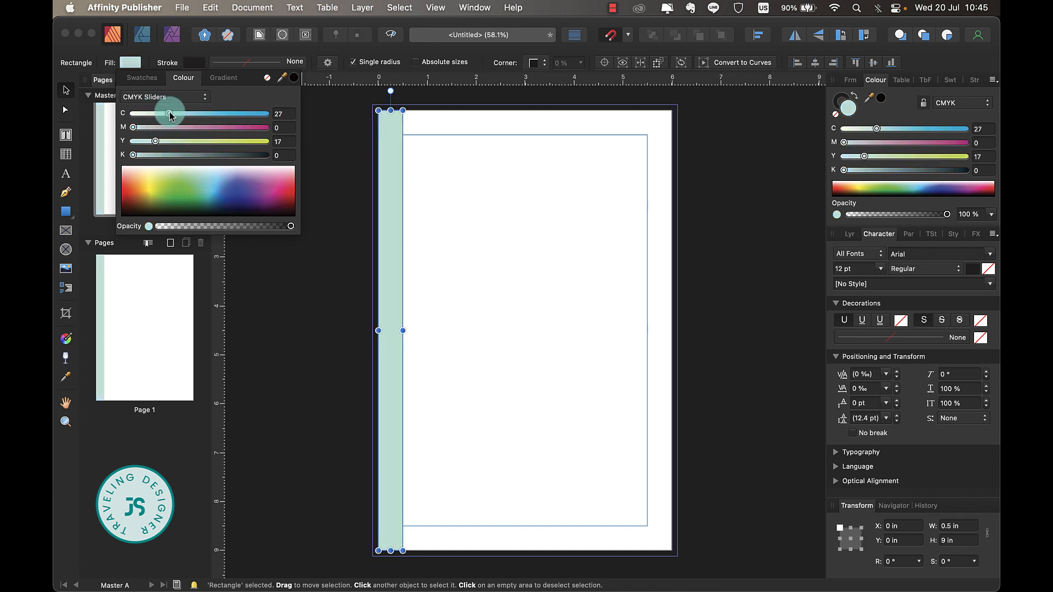
click(356, 203)
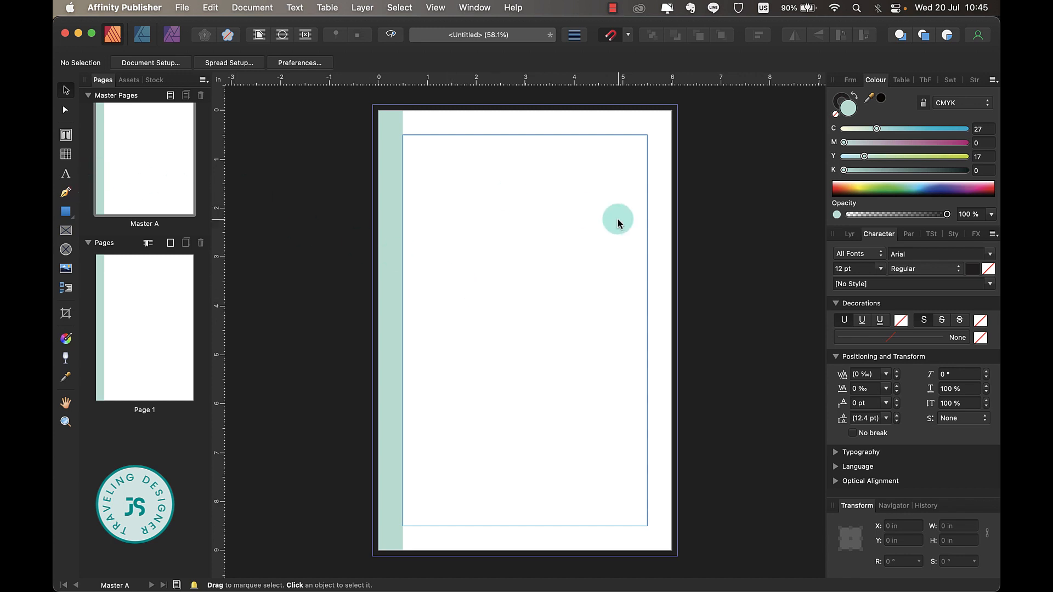
Draw a straight horizontal line along the top margin, from the left margin to the page's right edge, with the Pen tool.
scroll(631, 207, up, 3)
scroll(631, 208, up, 3)
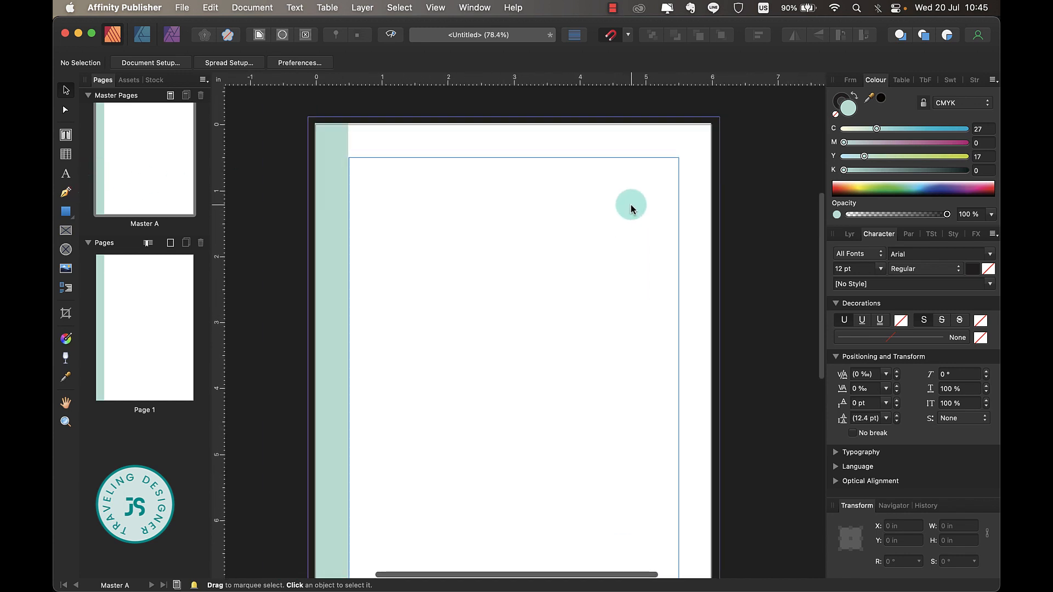
scroll(631, 207, left, 2)
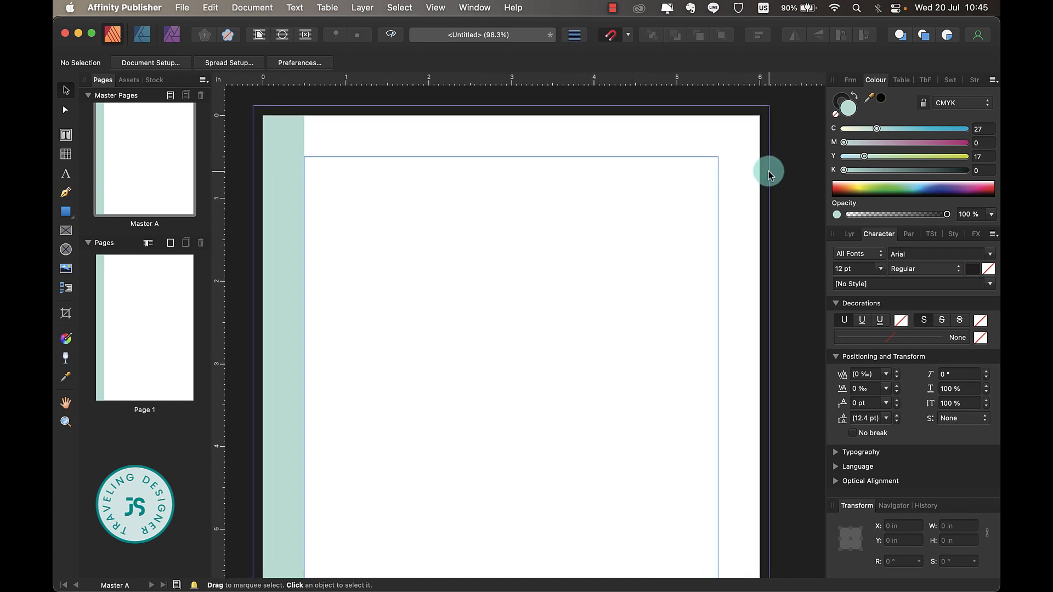
click(66, 192)
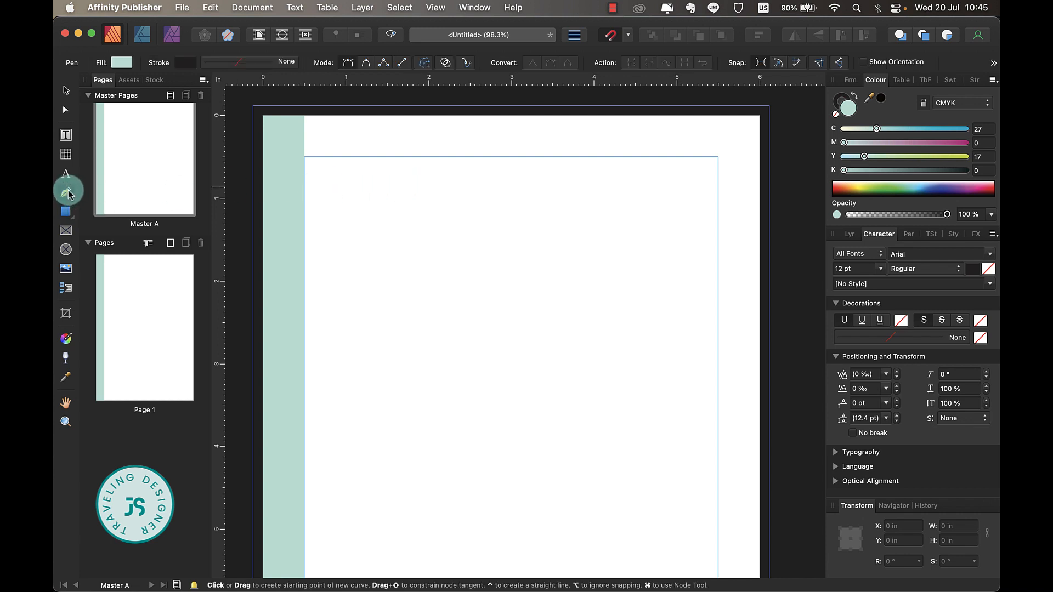
click(305, 157)
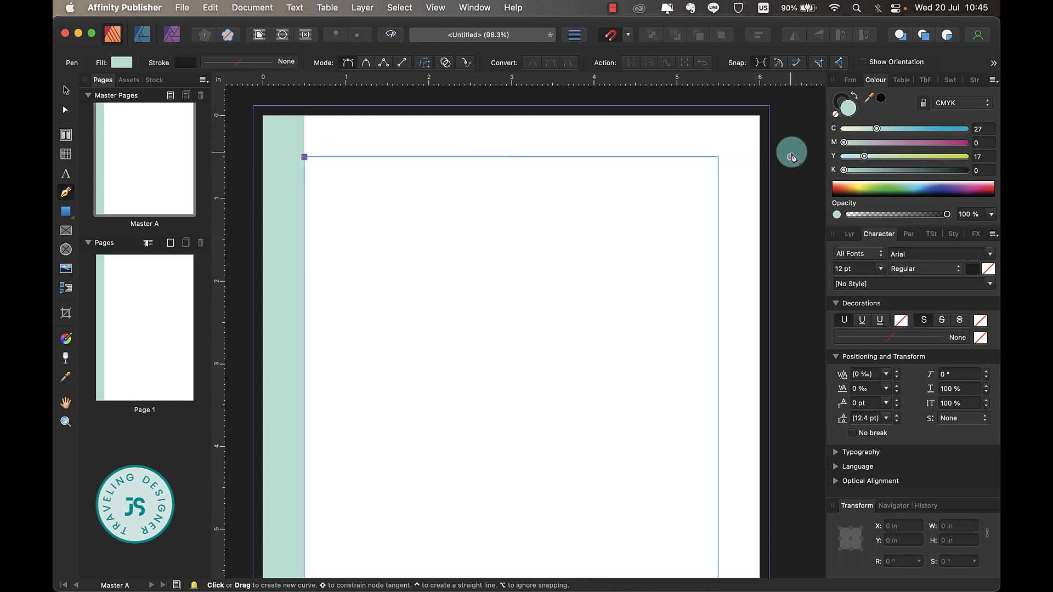
click(760, 157)
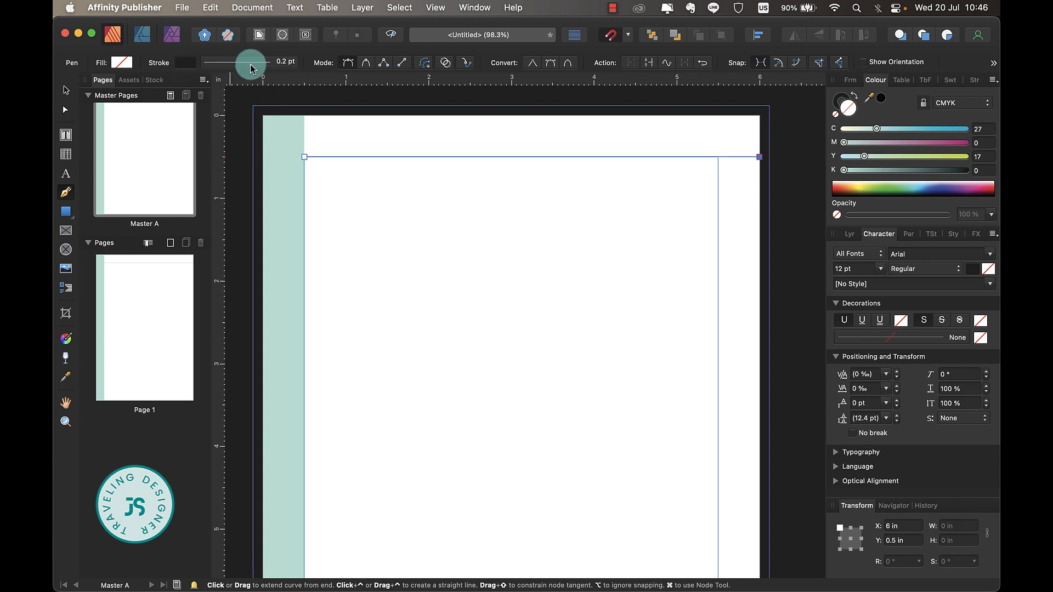
Set the top line's stroke width to 2.5 pt and make its stroke colour the active swatch.
click(275, 63)
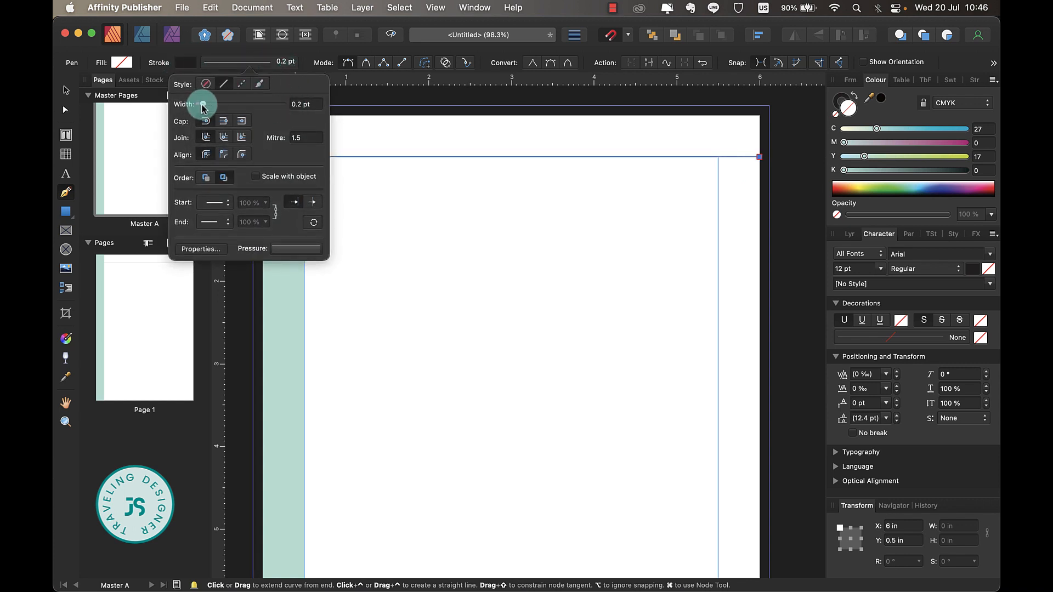
drag(205, 103, 222, 103)
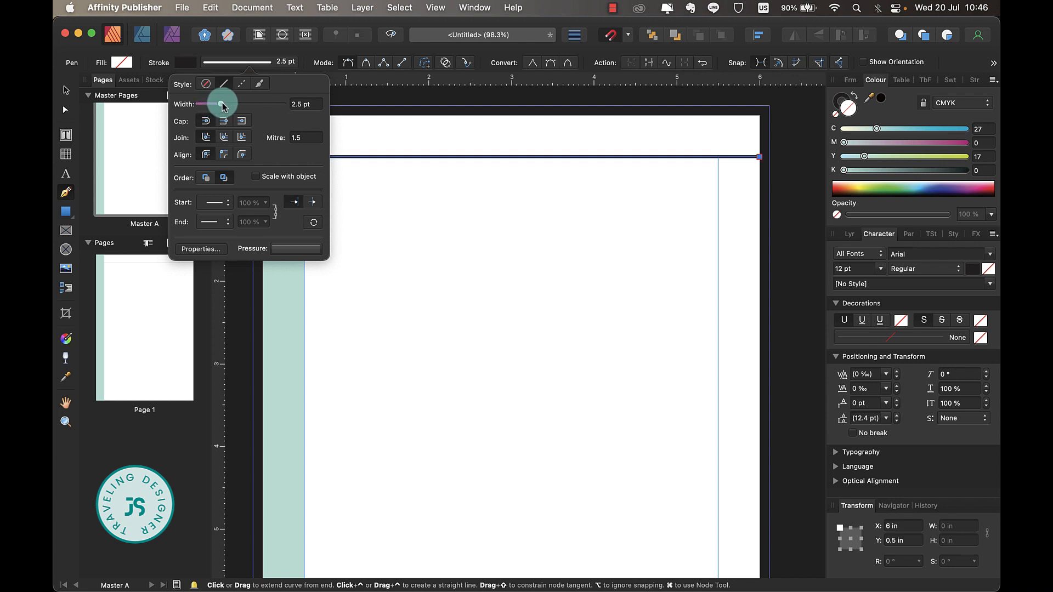
click(190, 66)
click(186, 62)
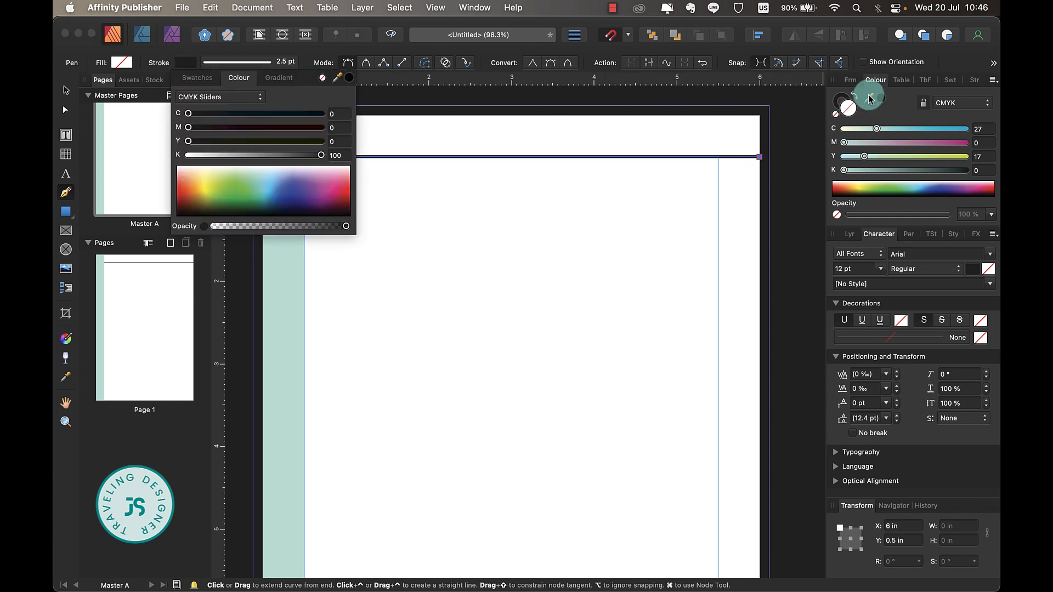
click(842, 100)
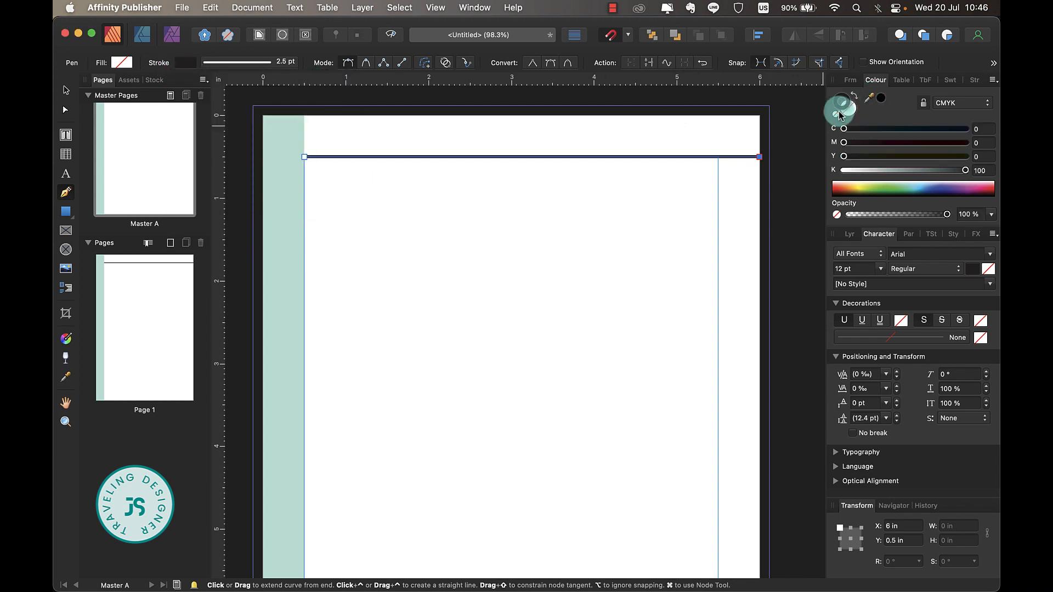
click(833, 102)
click(853, 113)
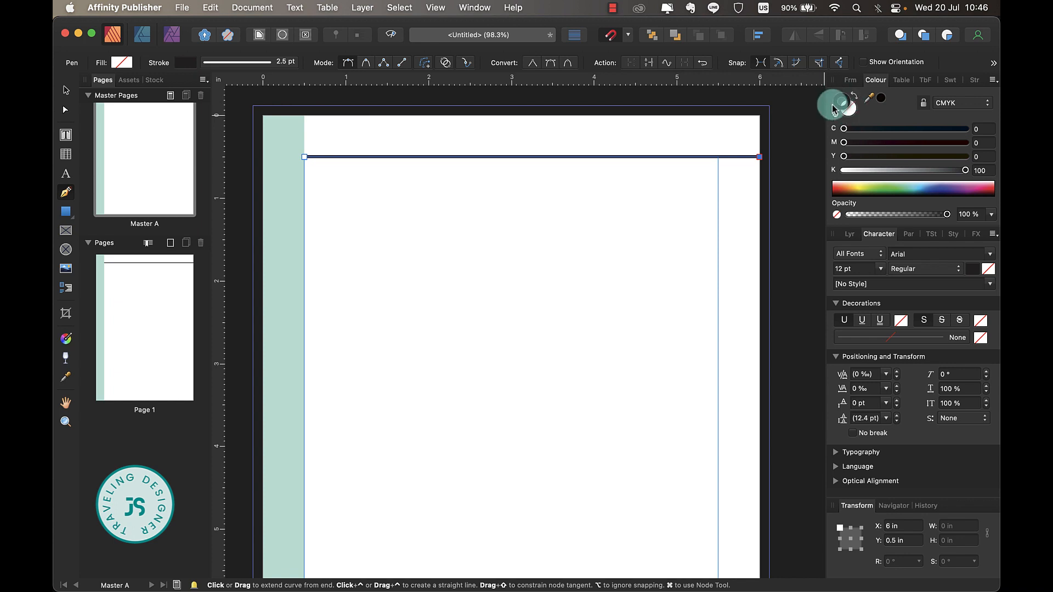
Cover part of the line near its right end with a rectangle about 1 × 0.23 in, with no stroke and a white fill.
click(66, 213)
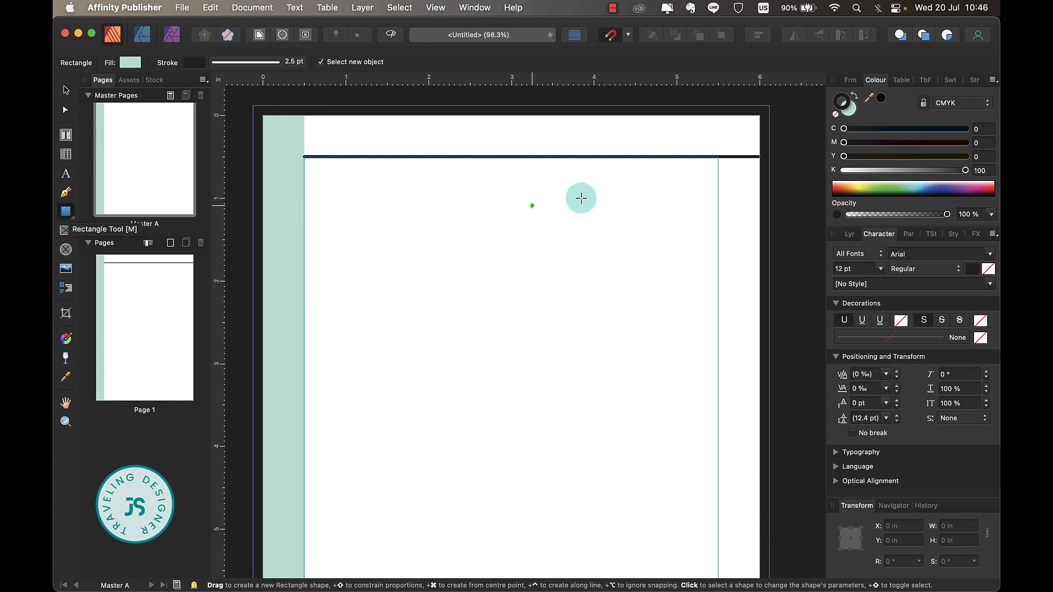
drag(620, 146, 704, 164)
click(845, 107)
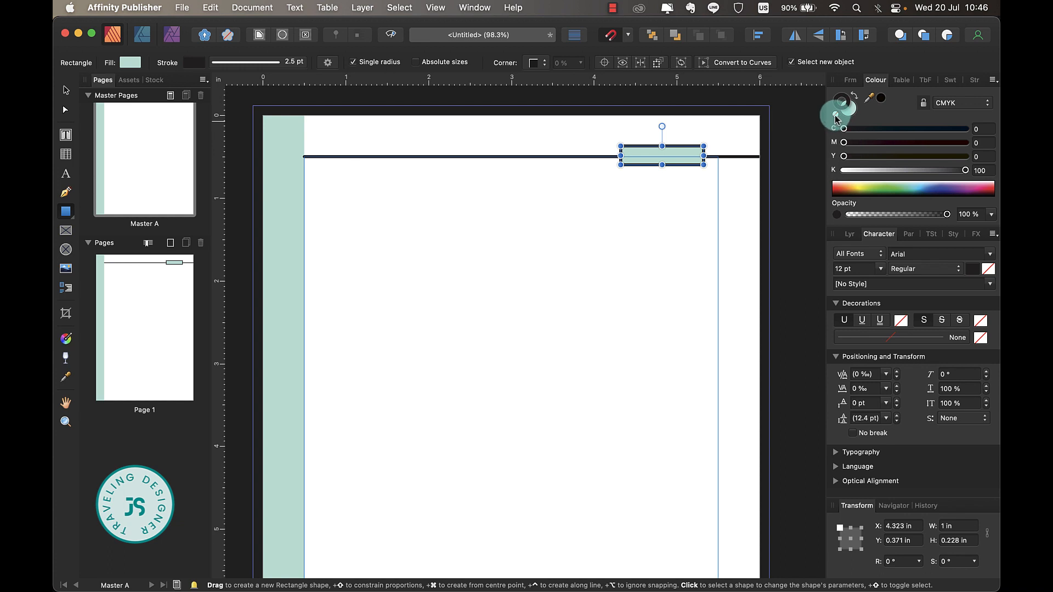
click(836, 115)
click(851, 109)
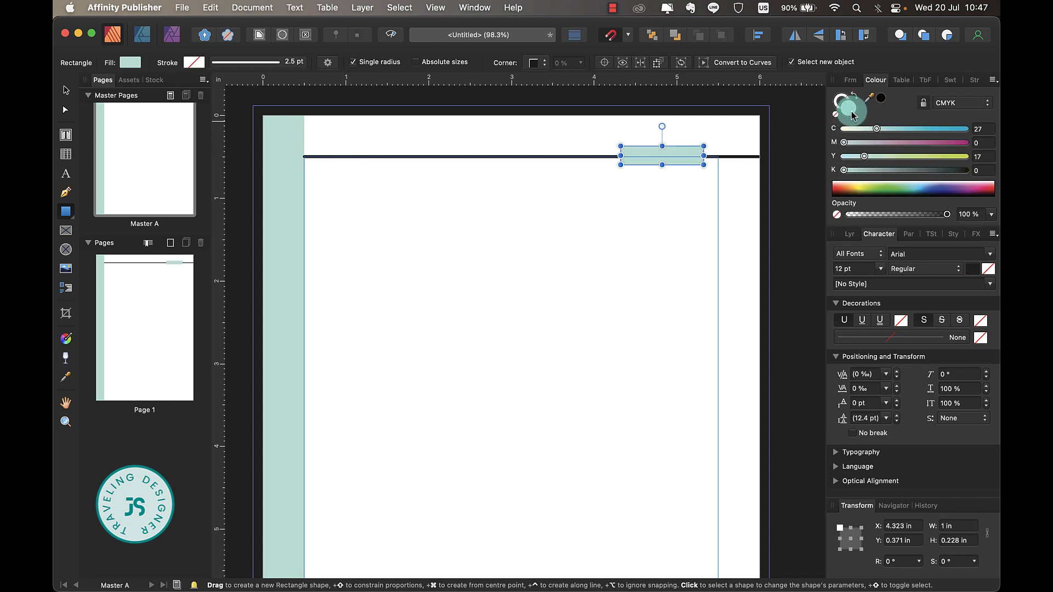
click(837, 118)
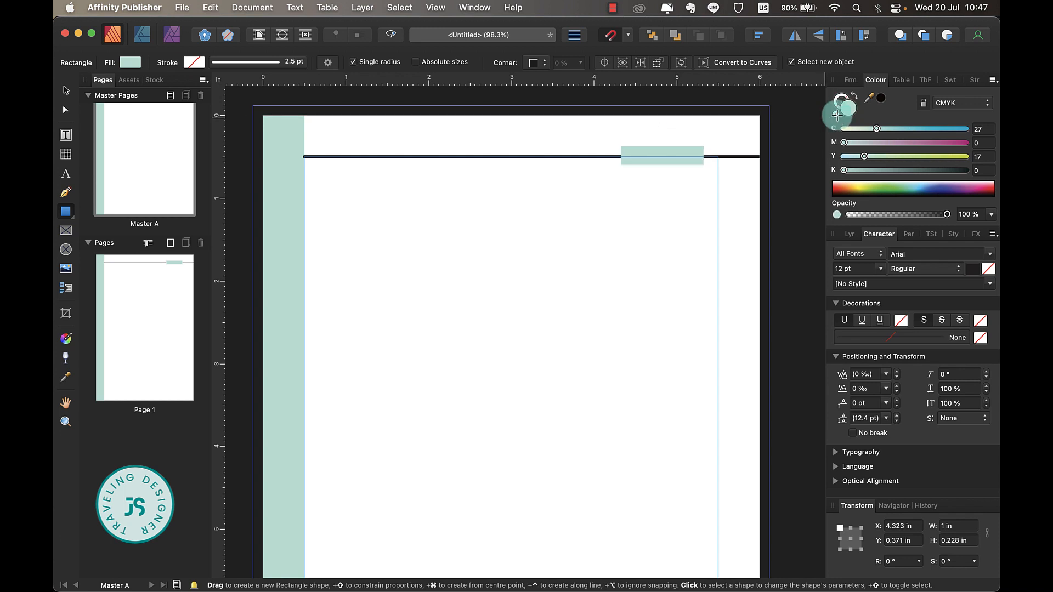
Add the art text "daily plans" below the gap in the top line.
key(t)
click(621, 197)
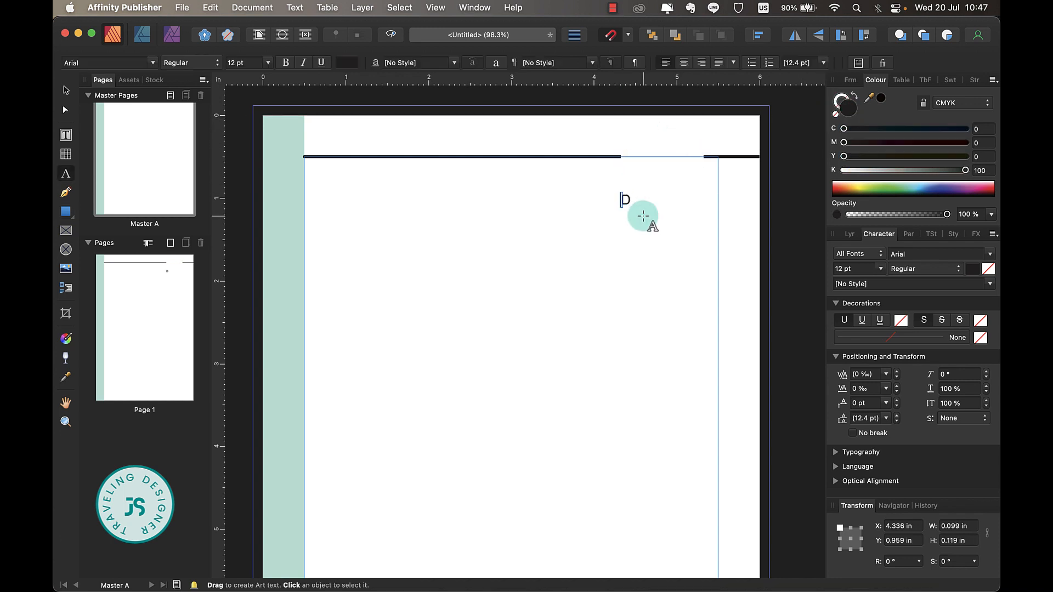
text(daily p)
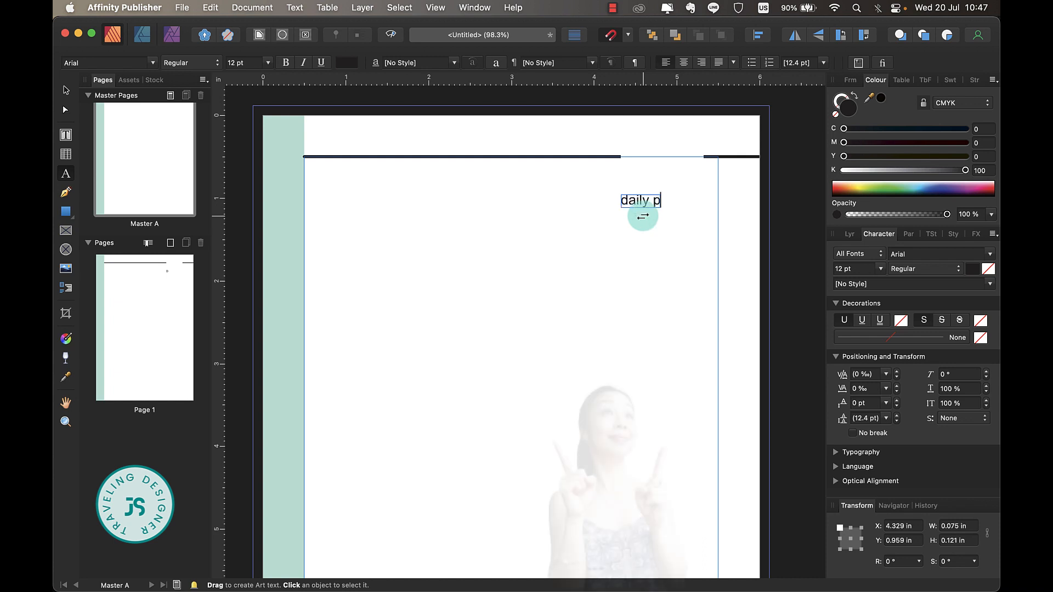
text(ln)
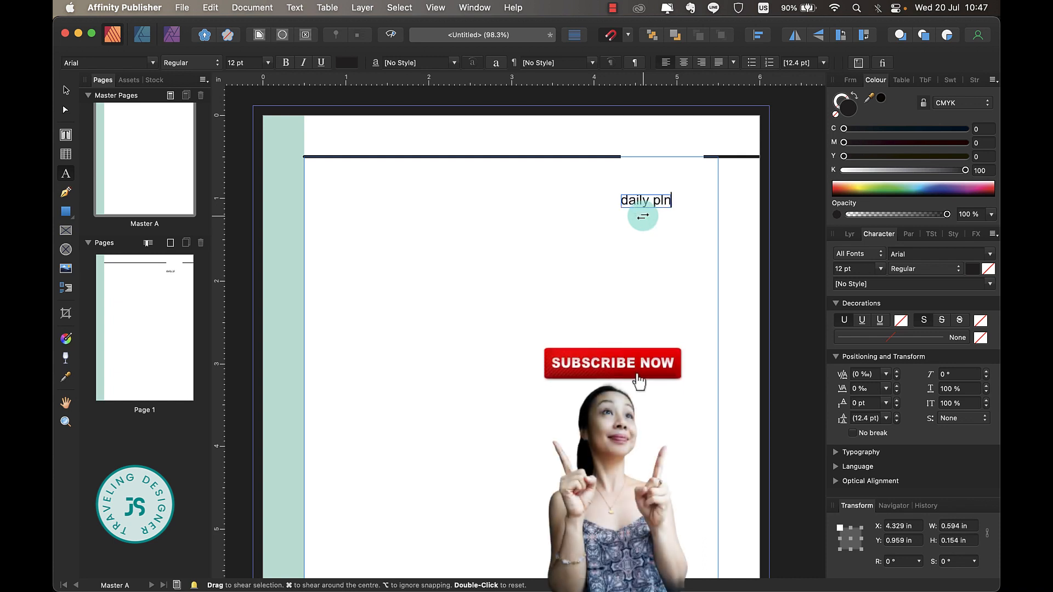
text(ns)
Set the "daily plans" text in Abril Fatface and place it inside the white gap in the top line.
key(super+a)
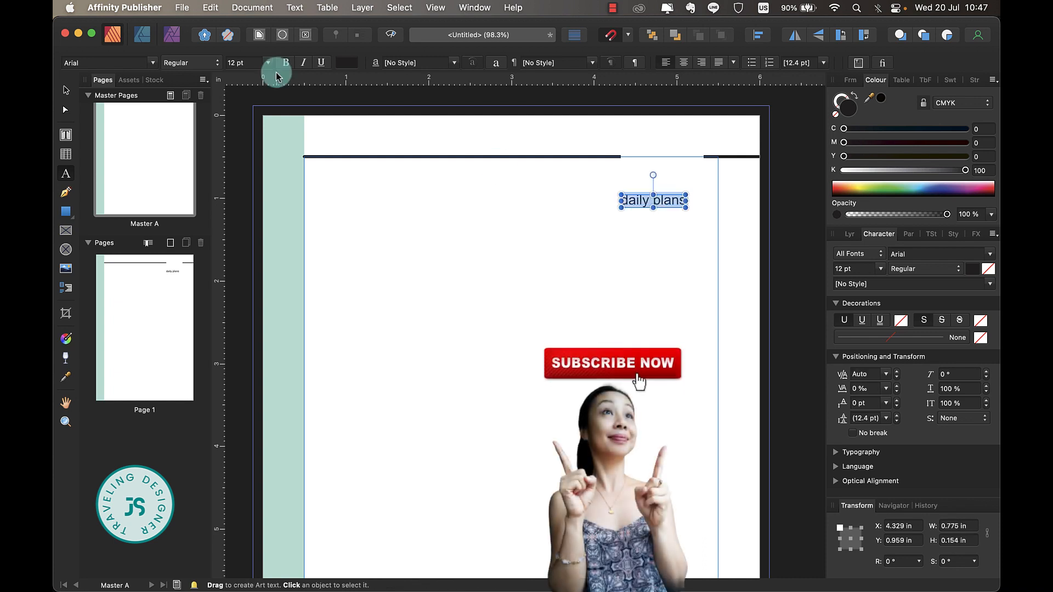
click(154, 62)
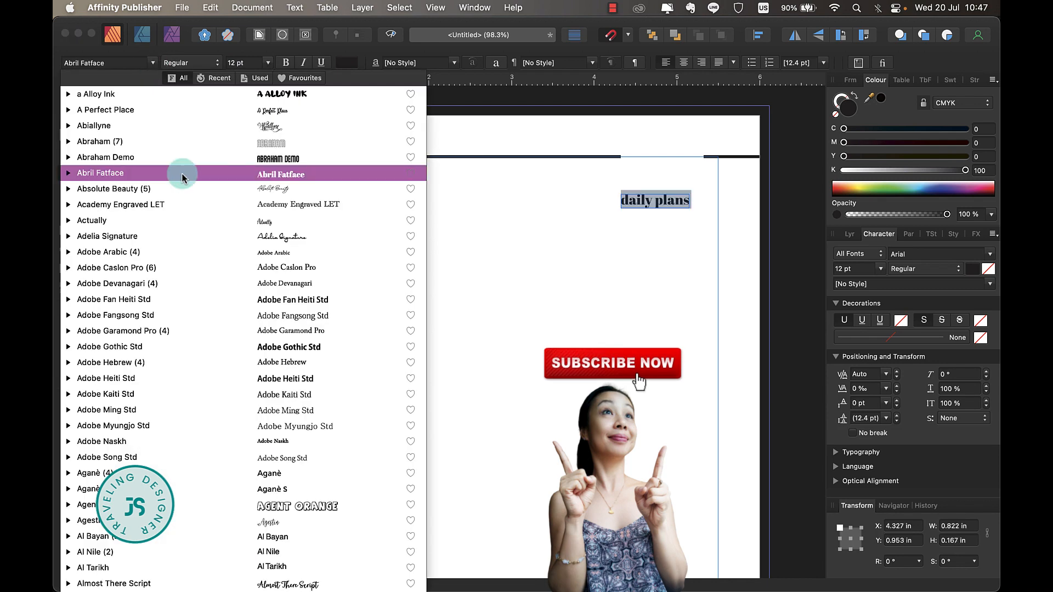
click(181, 173)
scroll(549, 192, down, 2)
Duplicate the top line at about Y 0.8 in and shorten the copy to end at the right margin, about 4.94 in long.
click(474, 107)
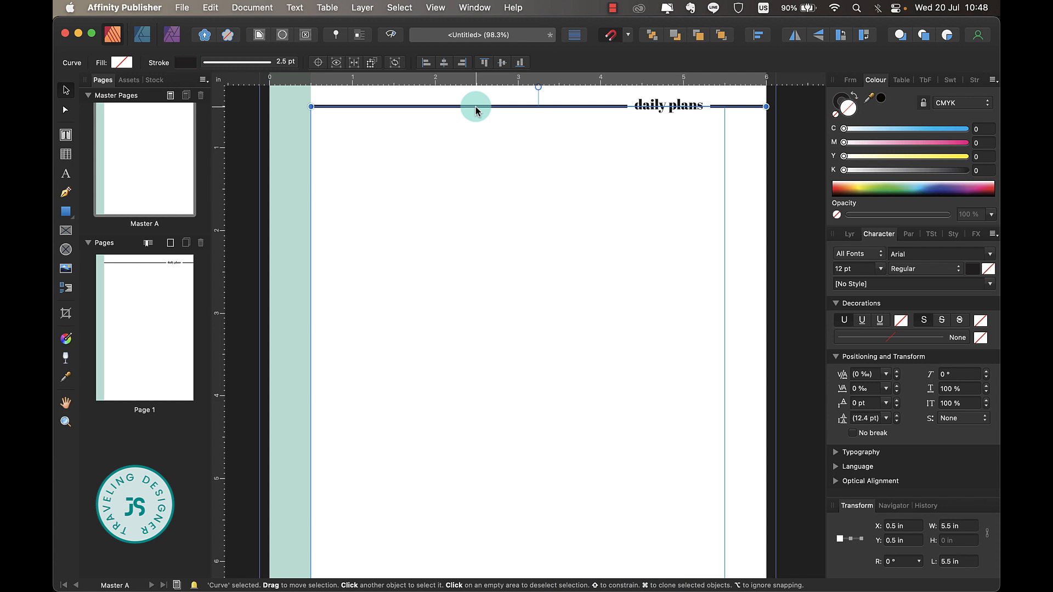
drag(476, 110, 479, 130)
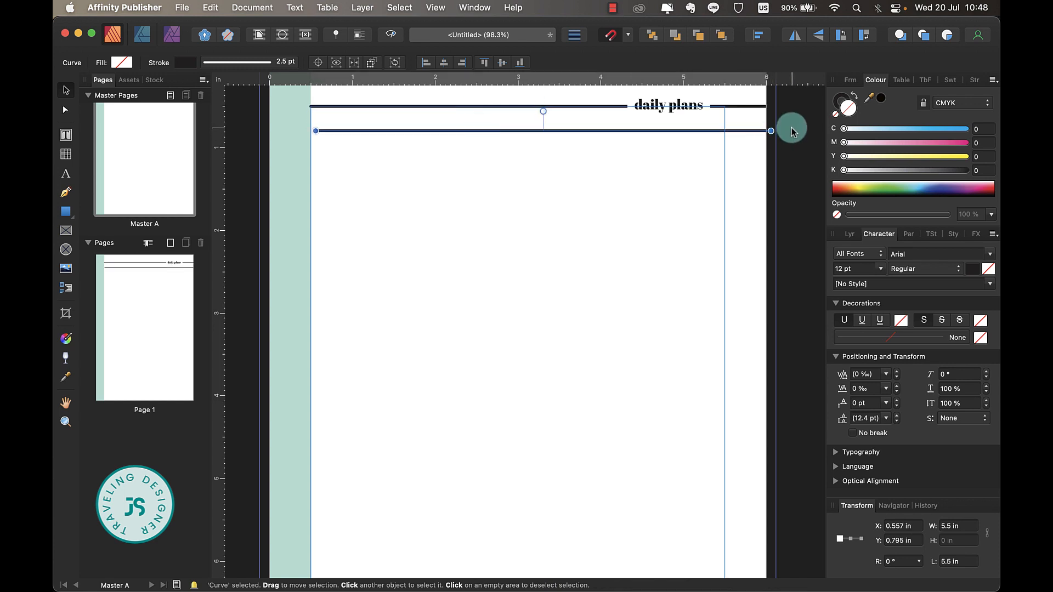
drag(771, 130, 725, 130)
Reduce the second line's stroke width to a thin hairline.
click(254, 63)
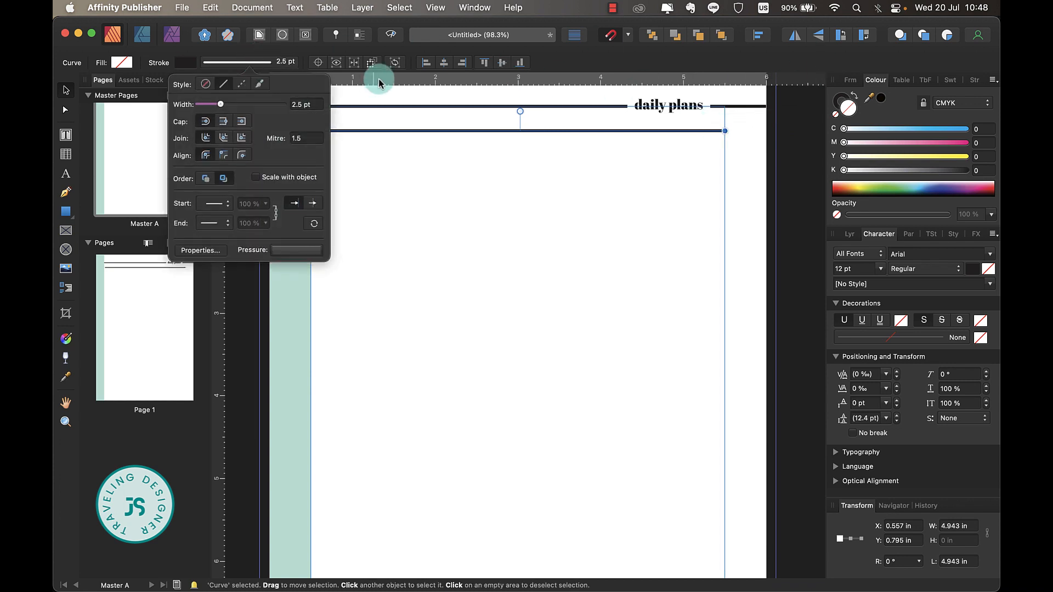
drag(242, 104, 208, 105)
click(585, 213)
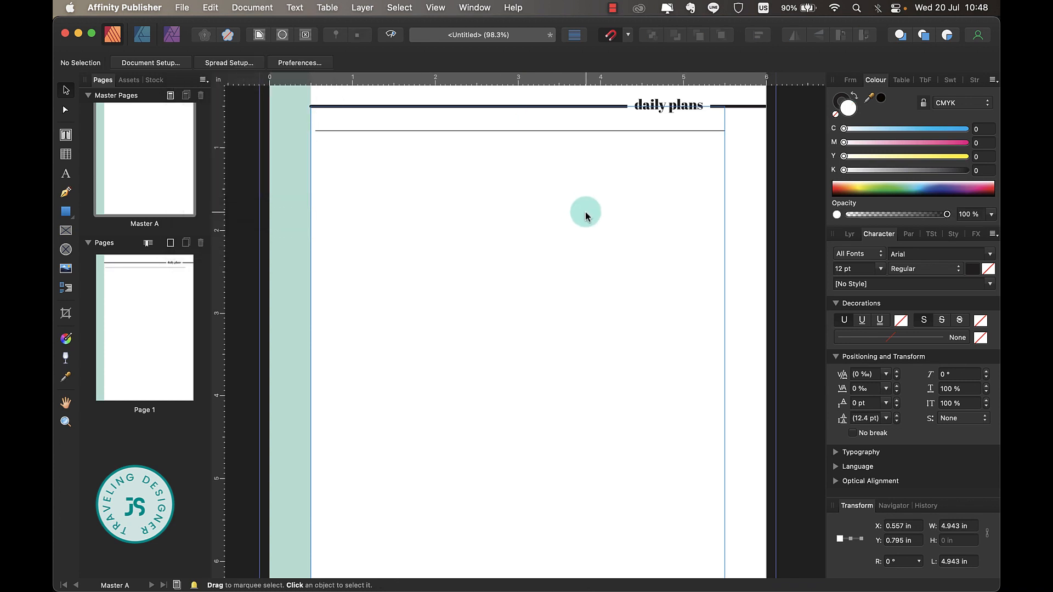
Send the thick top line behind all other objects.
click(325, 107)
right_click(324, 107)
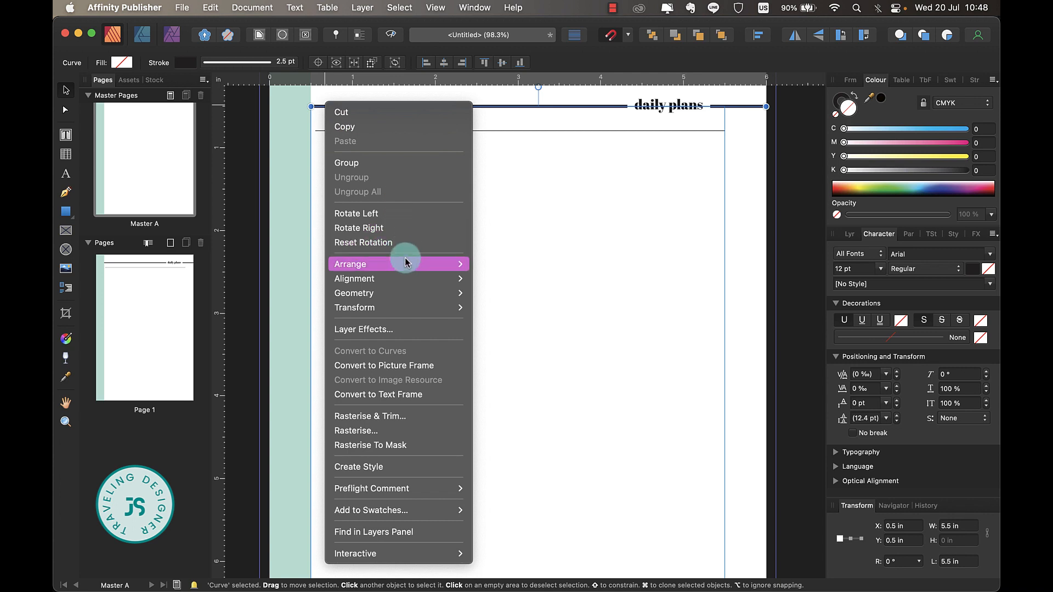
mouse_move(406, 264)
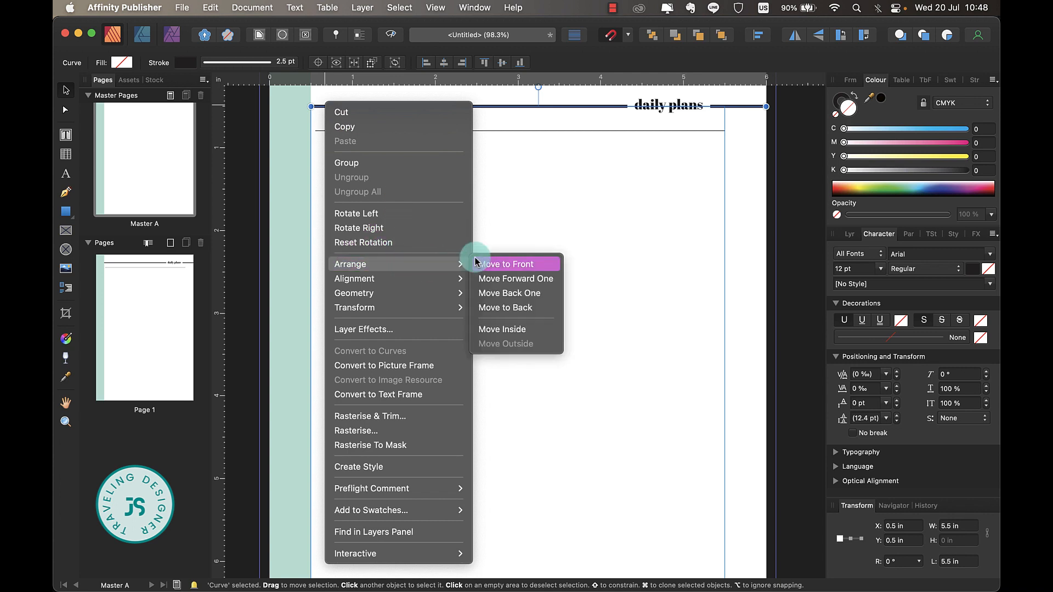
click(515, 308)
click(528, 297)
Duplicate the "daily plans" text under the thin line's left end and change the copy to "today".
click(669, 104)
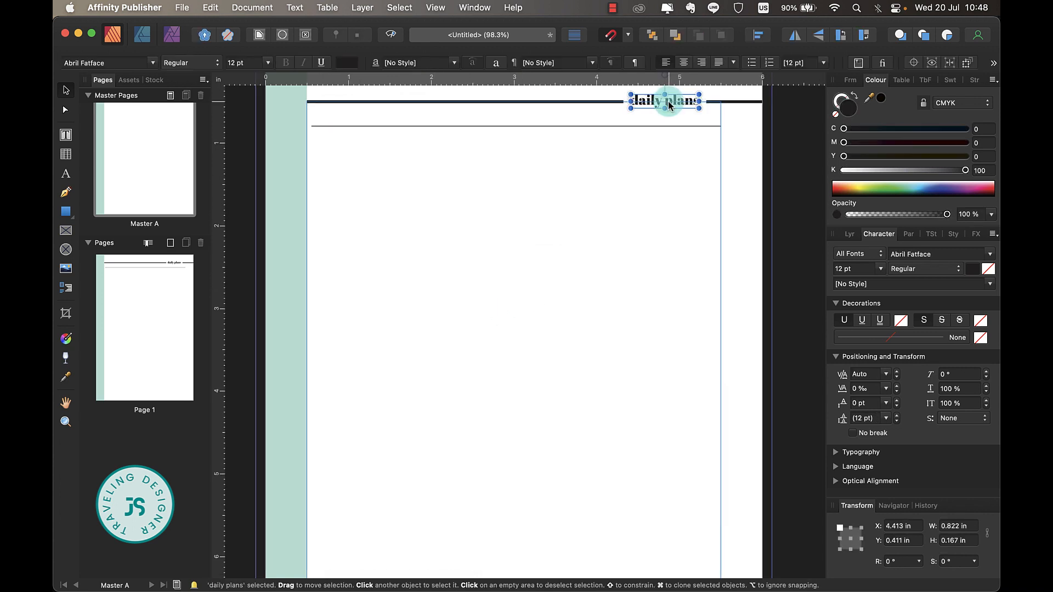
drag(674, 104, 354, 144)
double_click(354, 143)
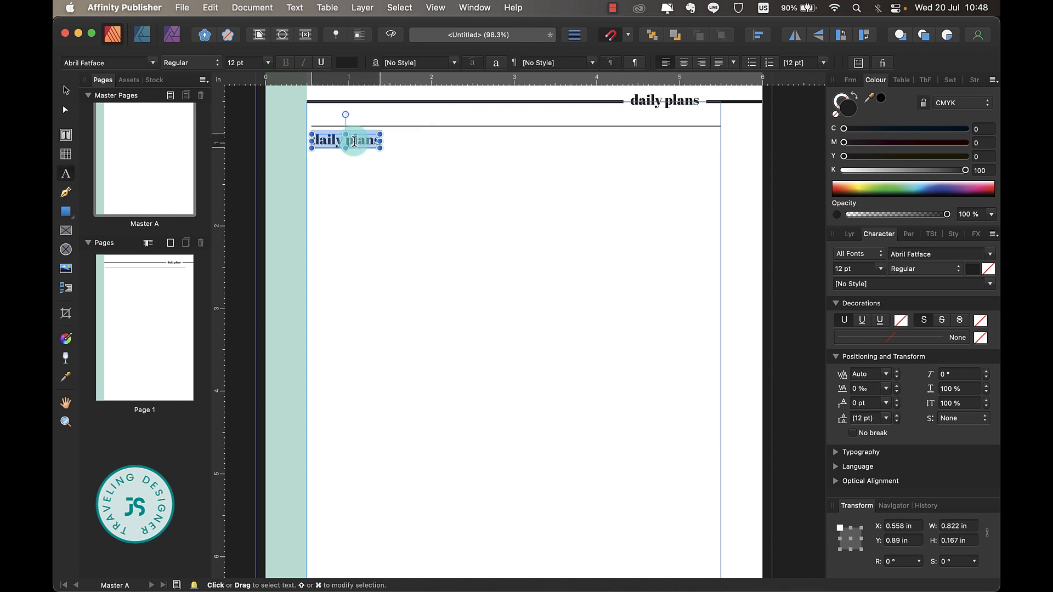
text(tod)
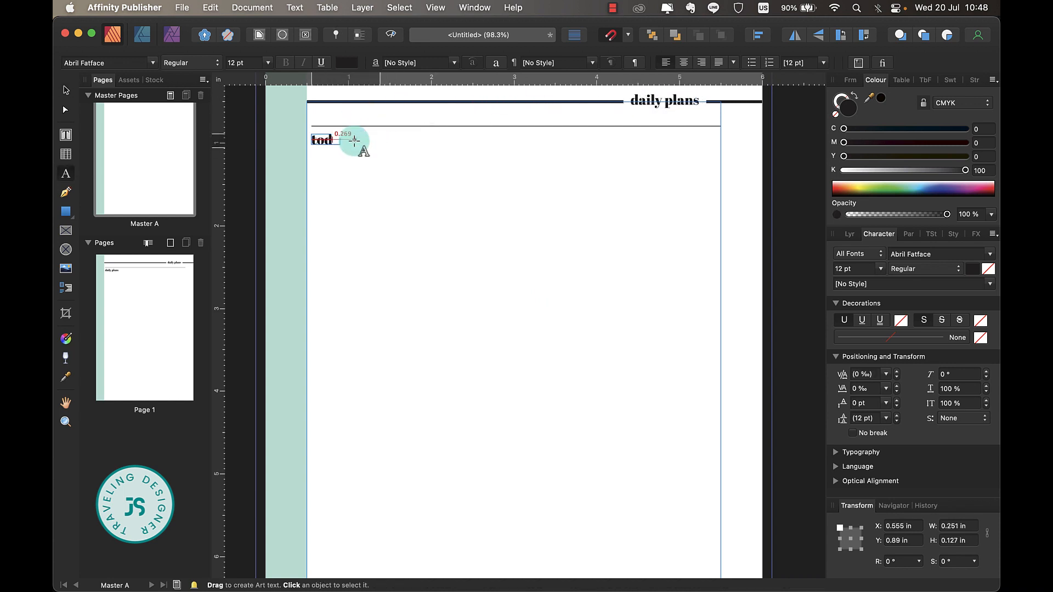
text(ay)
key(Escape)
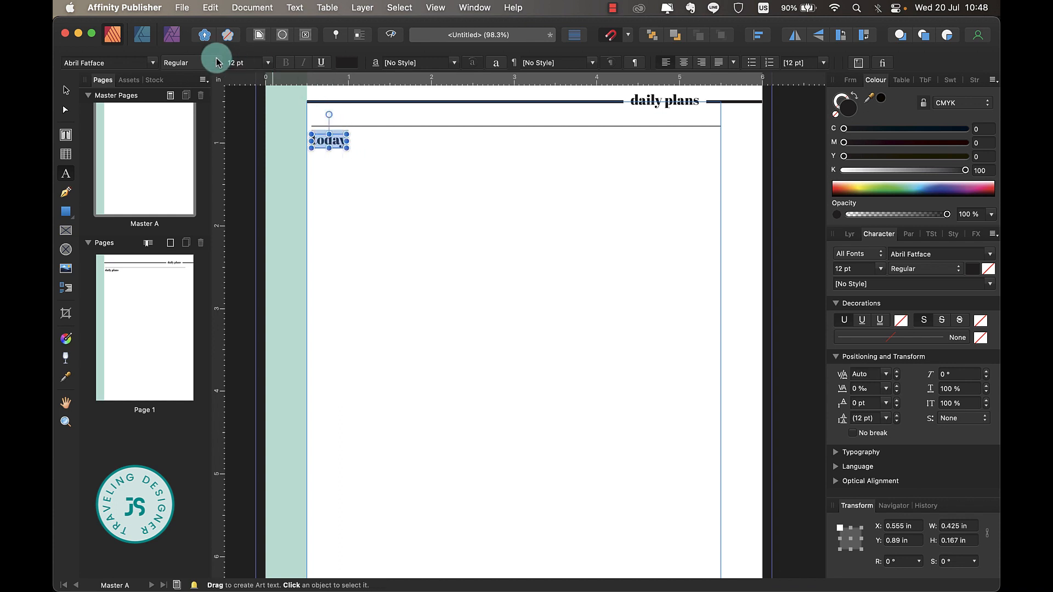
Set the "today" label to 9 pt and place it just above the left end of the thin line.
click(256, 64)
click(267, 61)
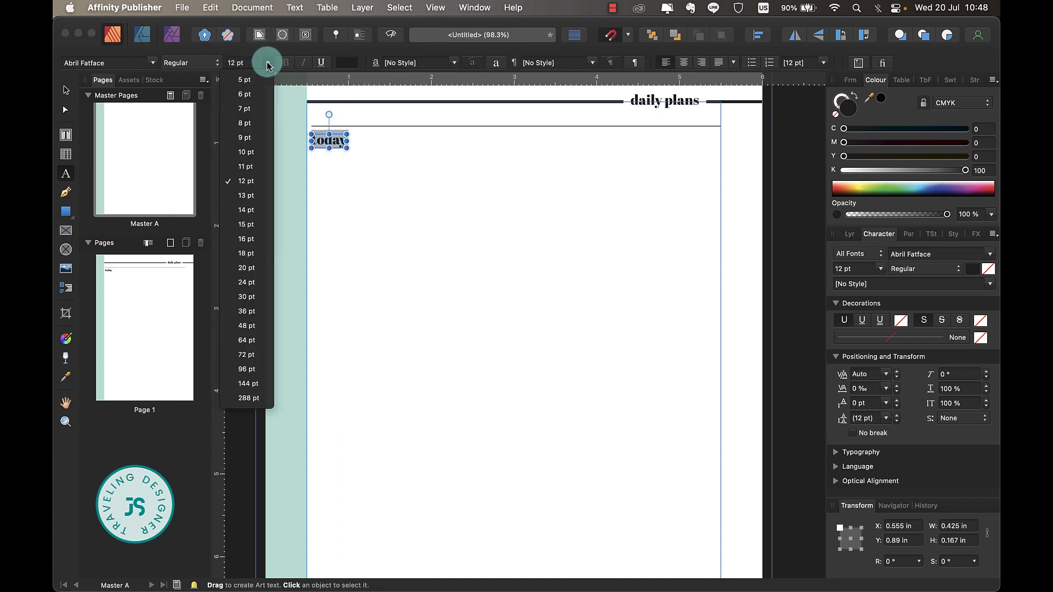
click(254, 137)
click(66, 90)
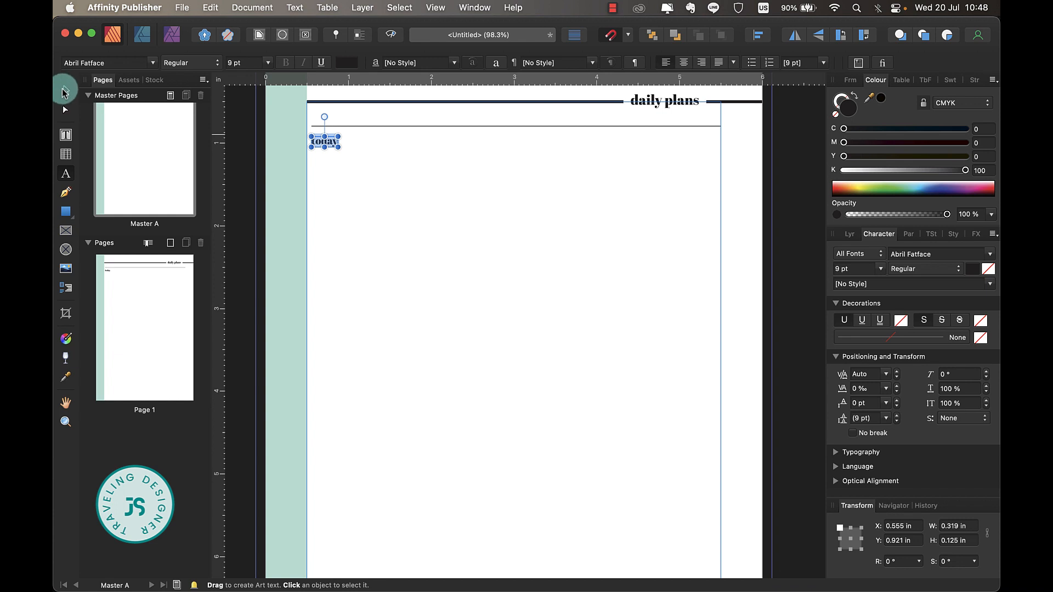
drag(325, 141, 330, 122)
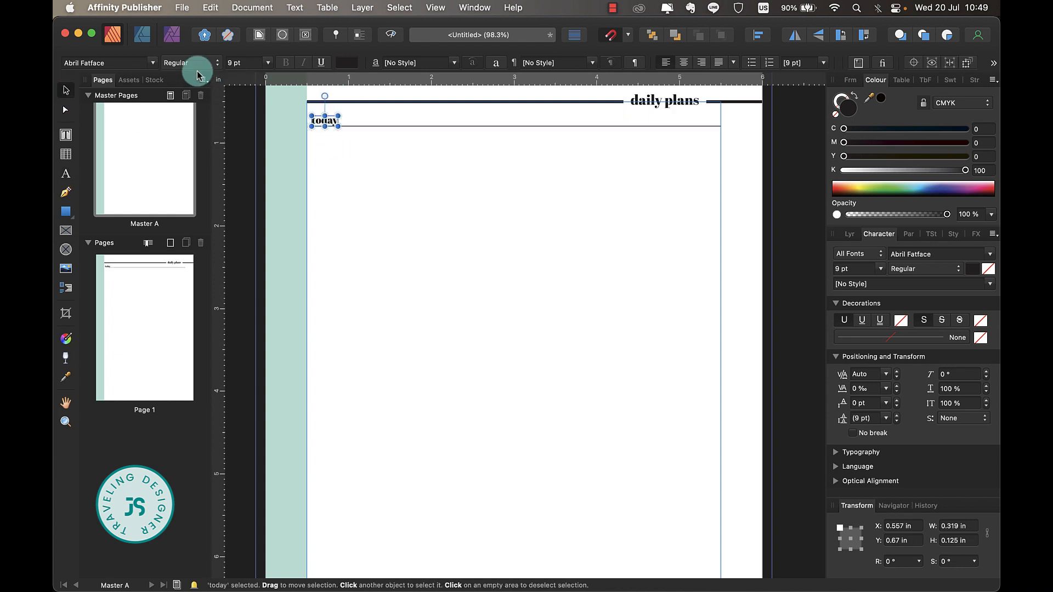
Set the label's font to Avenir Book and capitalise its text to "Today".
click(152, 62)
click(314, 430)
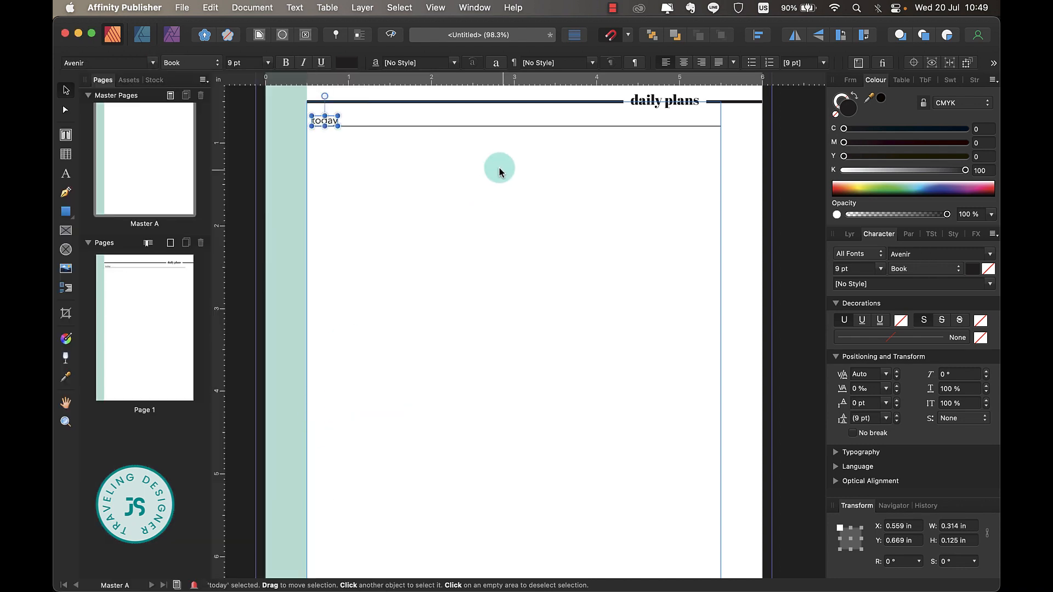
double_click(317, 120)
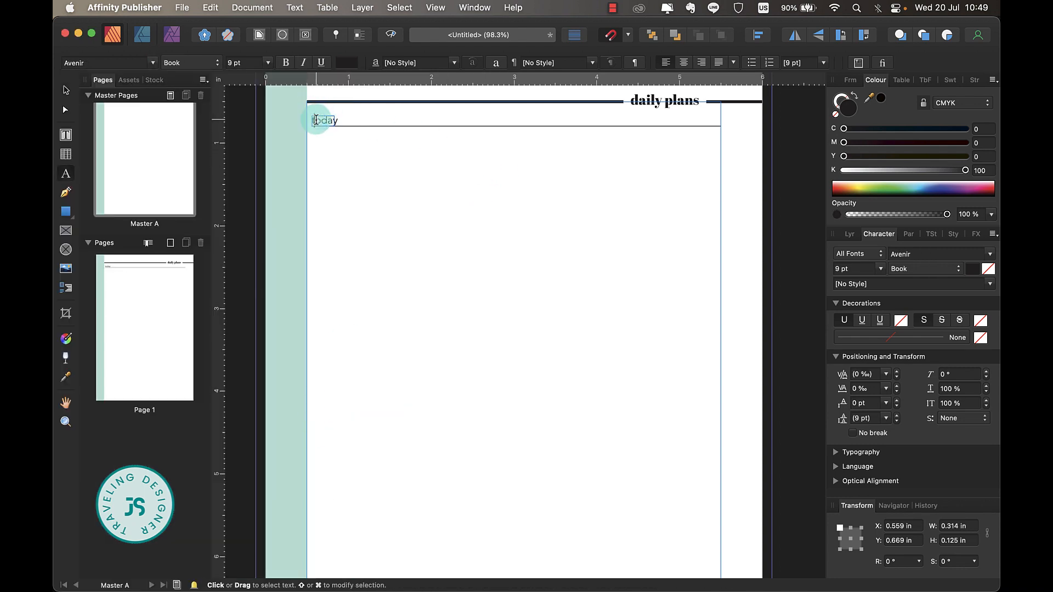
key(Escape)
click(66, 88)
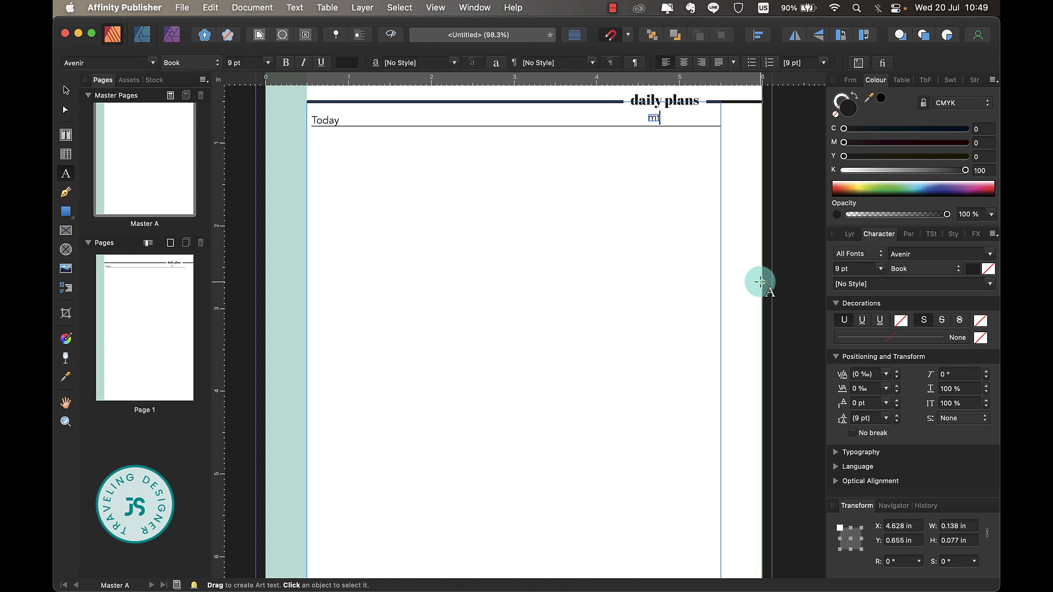
Complete the weekday initials as "mtwtfss" and set their tracking to 600‰.
text(wtfss)
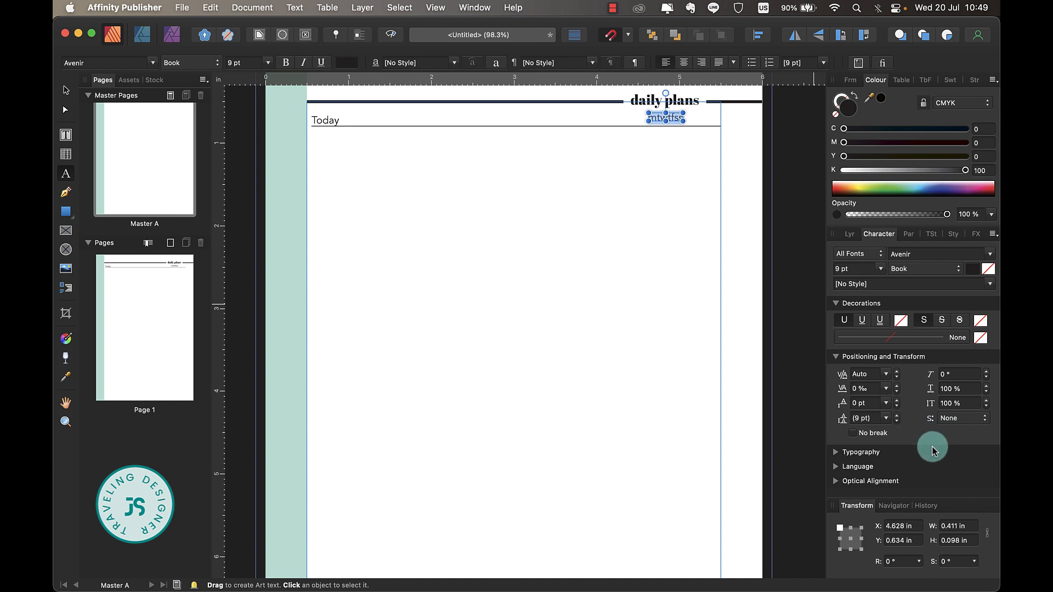
click(839, 323)
key(Return)
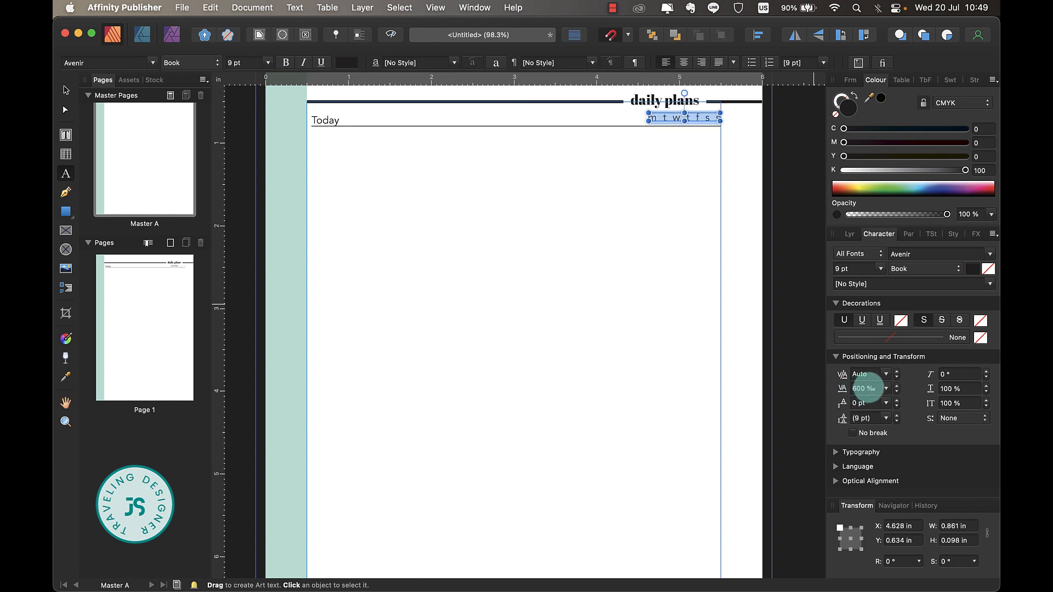
Move the weekday initials to just above the thin line's right end, level with the "Today" label.
click(66, 90)
mouse_move(673, 121)
mouse_down()
mouse_move(667, 114)
mouse_move(674, 123)
mouse_up()
shift+click(329, 118)
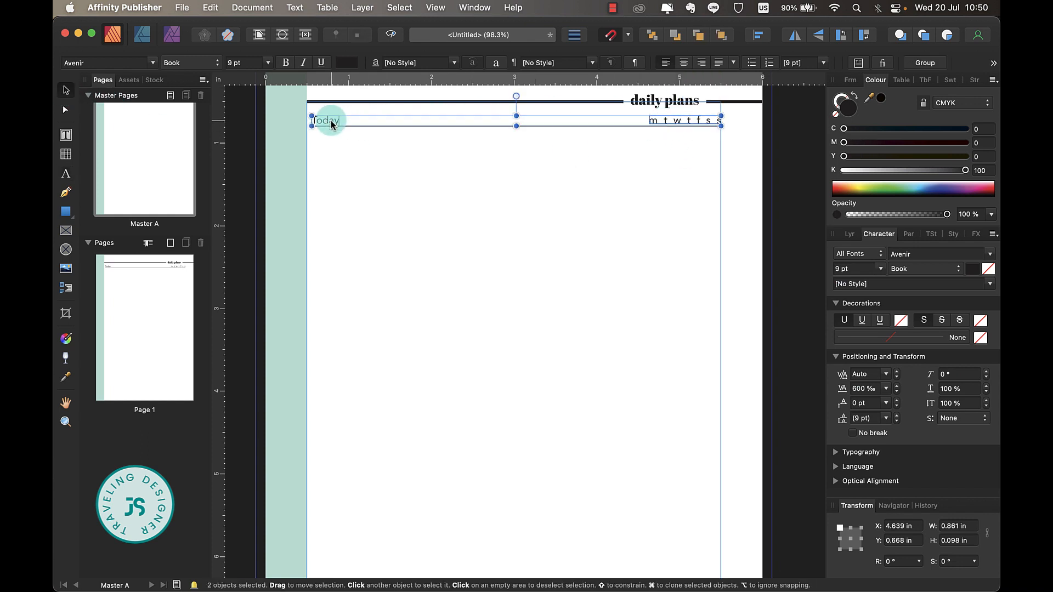
click(693, 213)
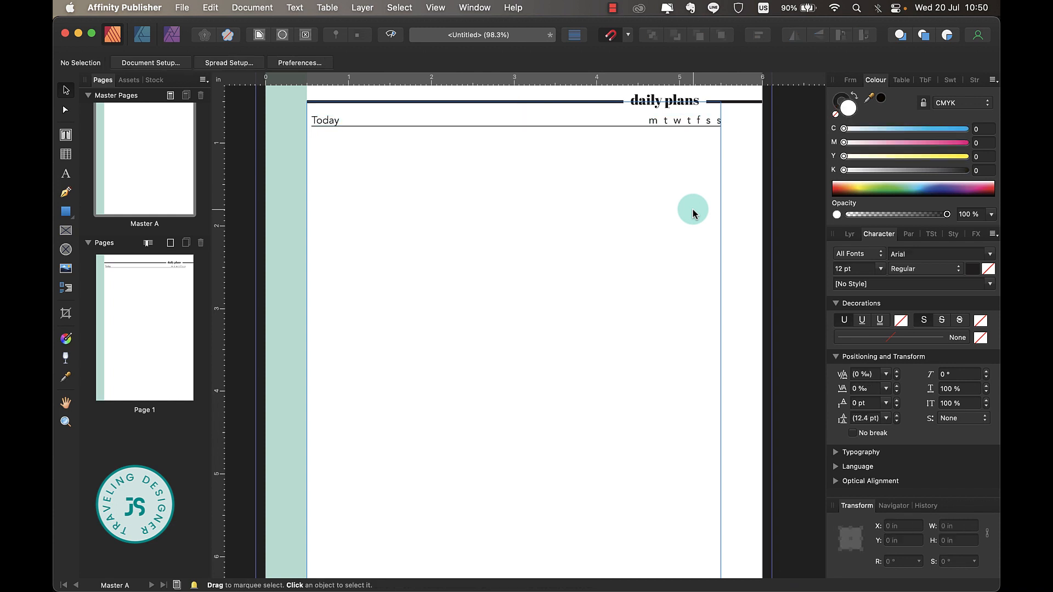
click(683, 123)
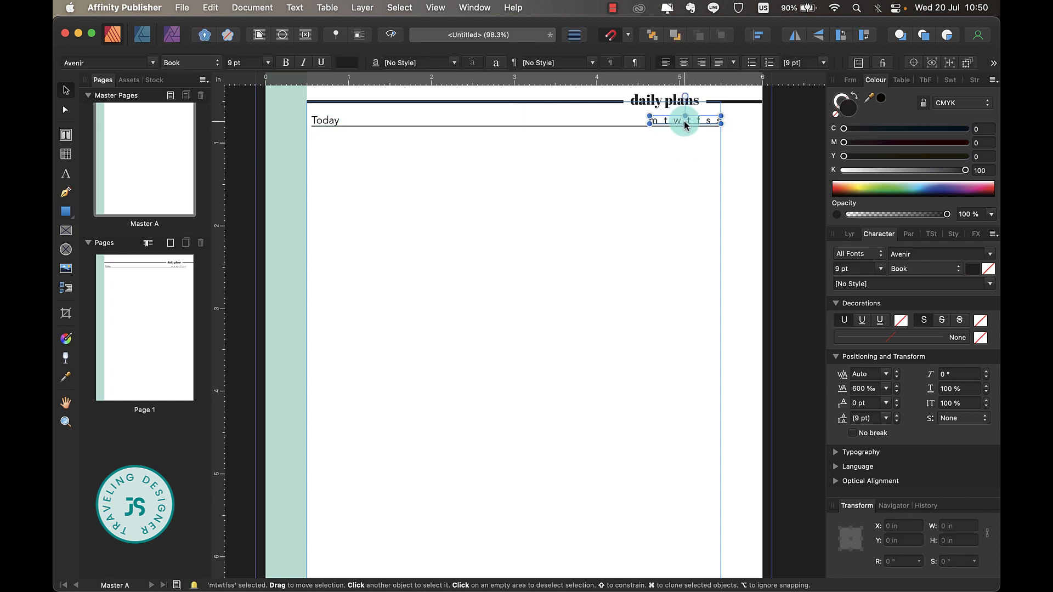
click(655, 195)
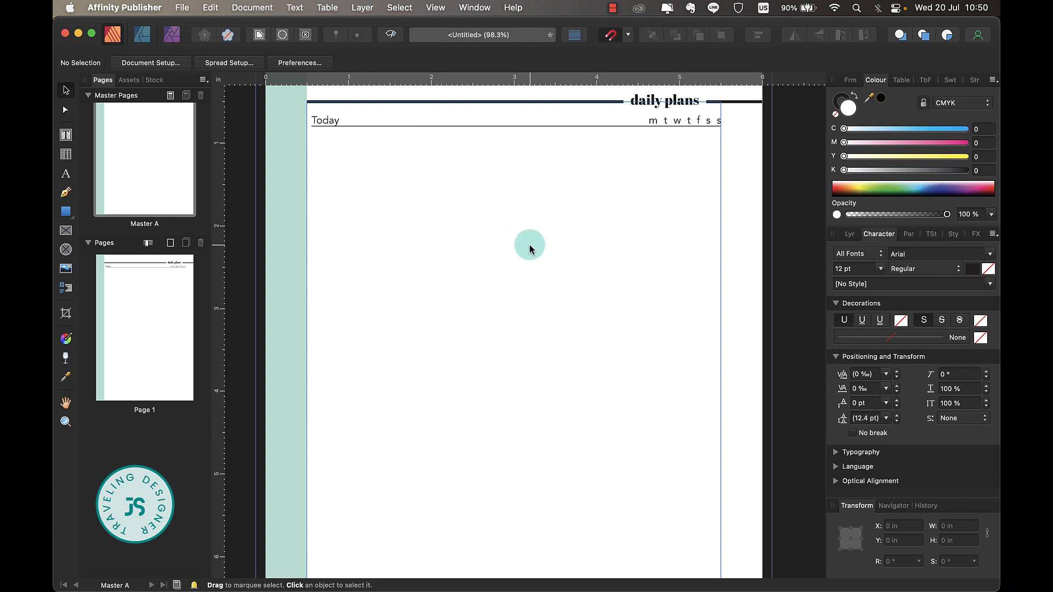
Draw a table about 2.37 × 7.58 in below the "Today" line, with 32 rows and a narrow second column.
key(super+minus)
scroll(530, 248, down, 3)
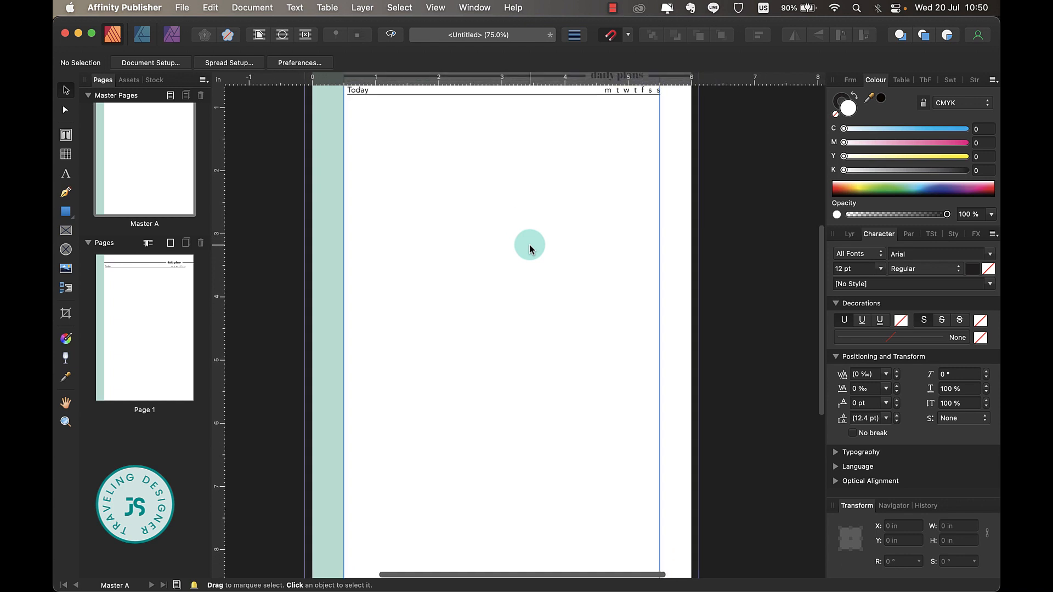
key(super+minus)
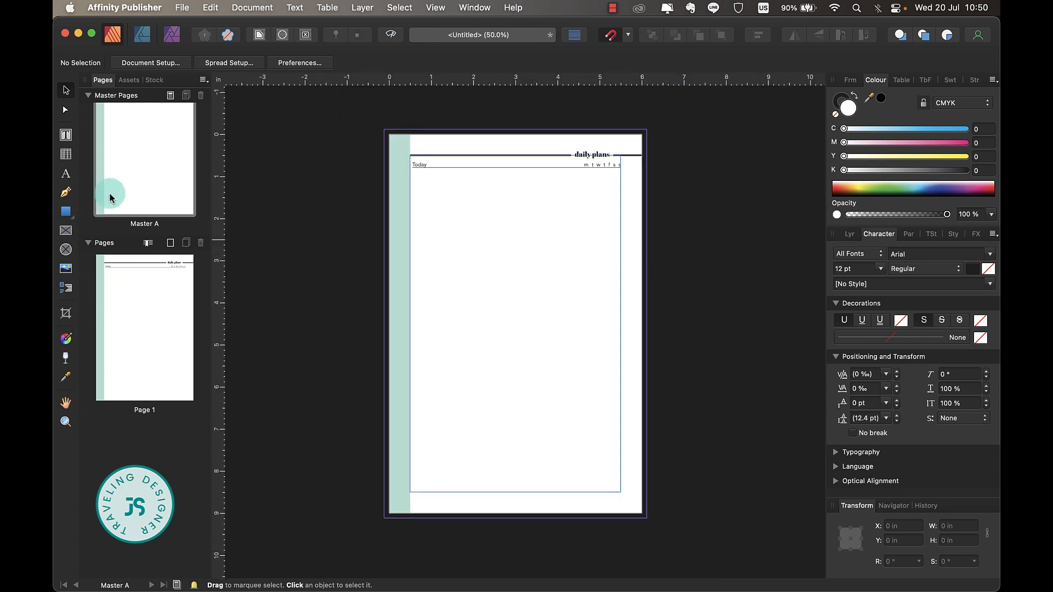
click(66, 156)
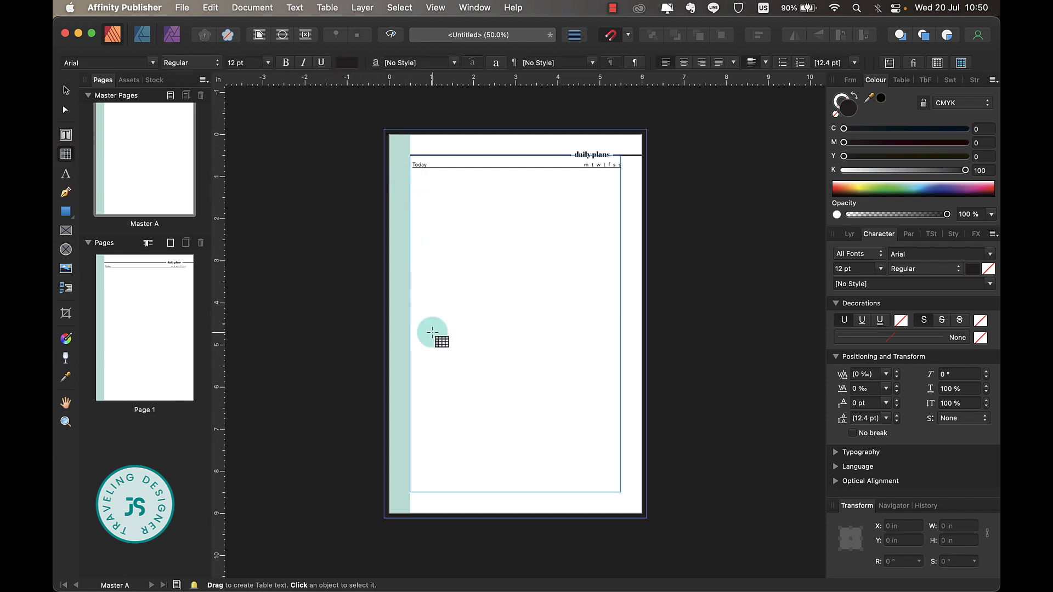
drag(416, 491, 517, 256)
key(v)
key(super+1)
scroll(605, 294, left, 2)
scroll(606, 294, up, 3)
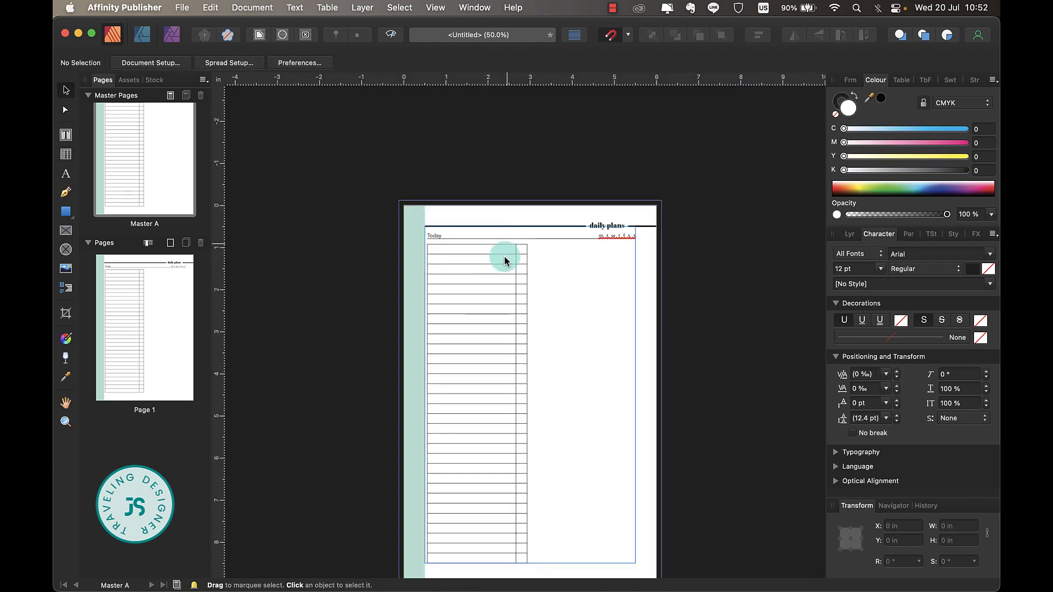
Select all the table's cells and set their outside stroke to none.
click(505, 256)
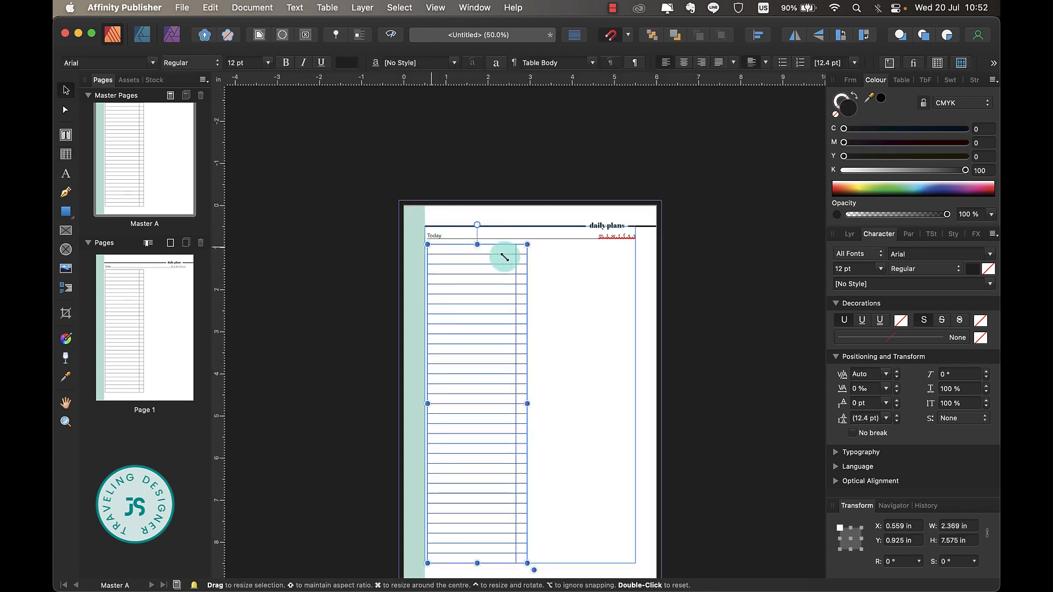
drag(460, 253, 525, 548)
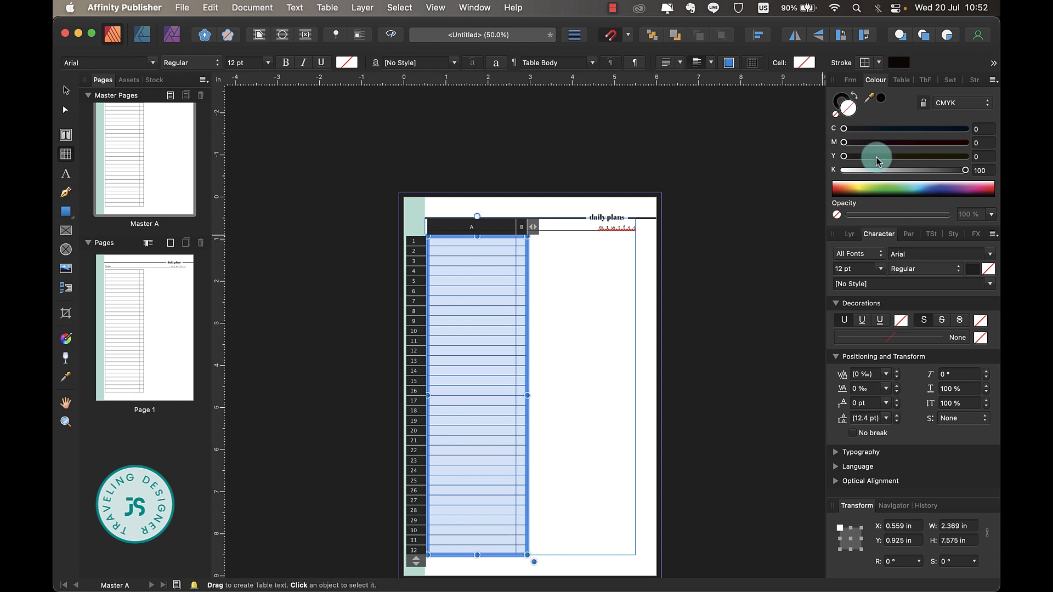
click(878, 64)
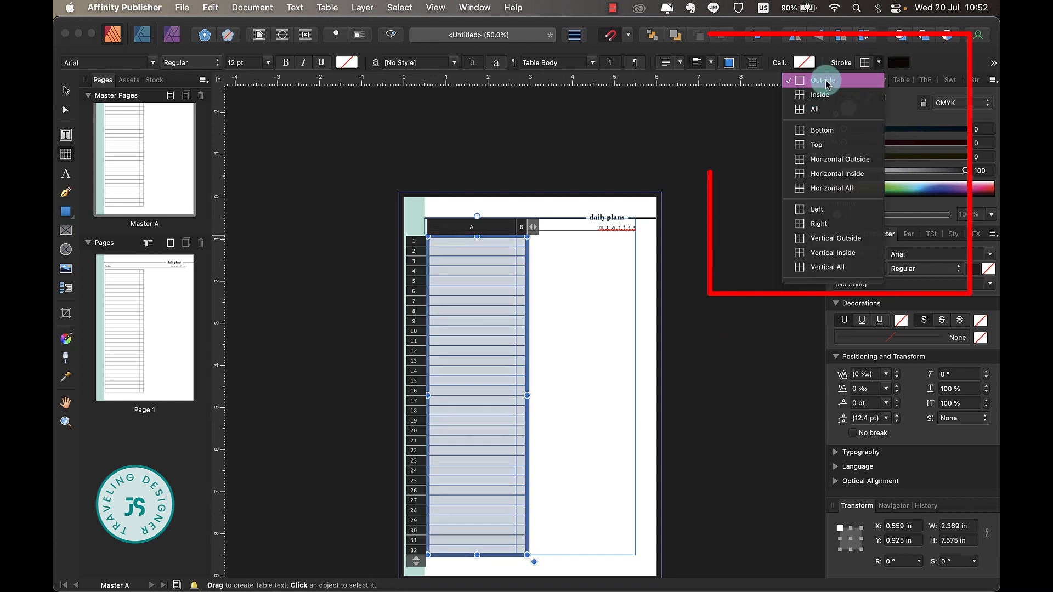
click(903, 64)
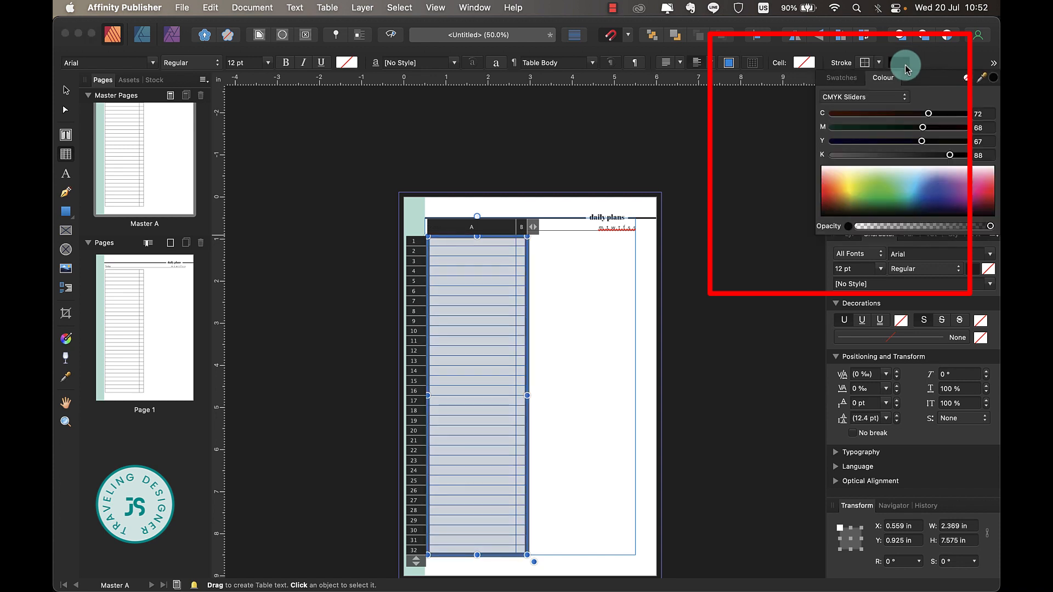
click(967, 79)
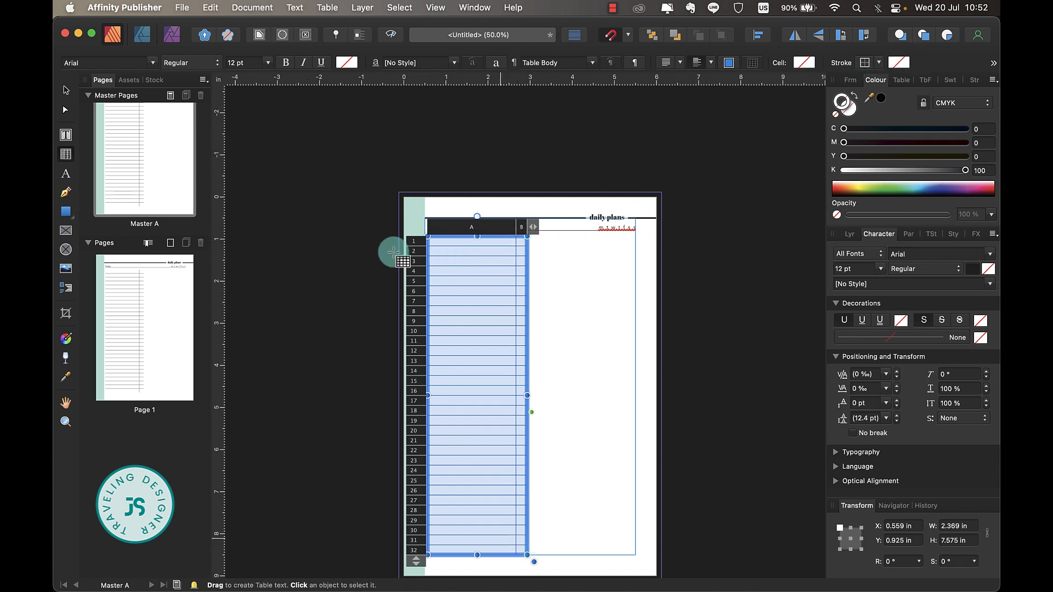
Add a black stroke along the bottom edge of the table's last row.
click(66, 90)
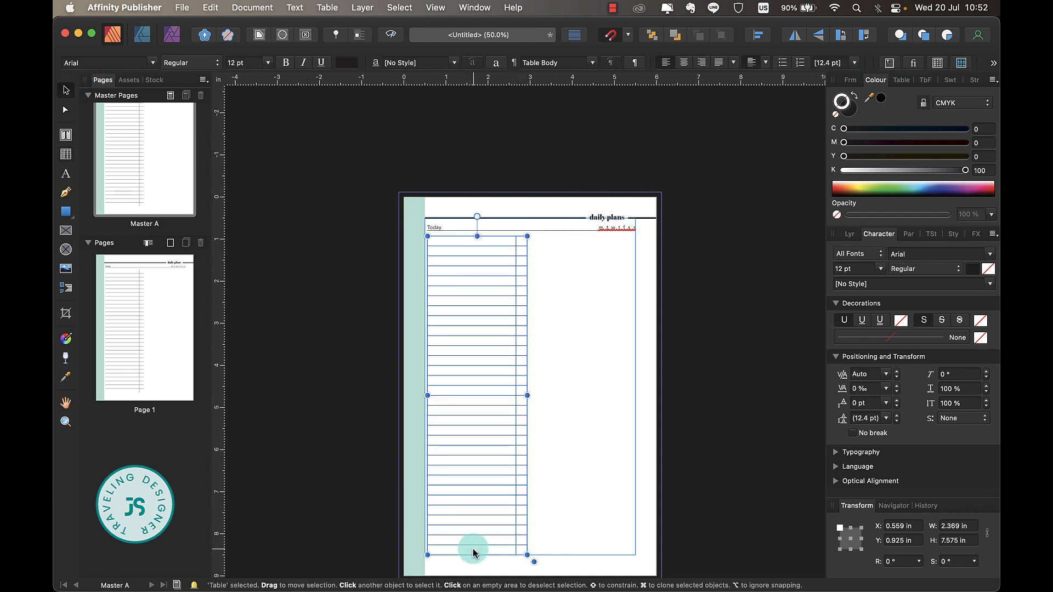
double_click(508, 553)
drag(507, 551, 522, 551)
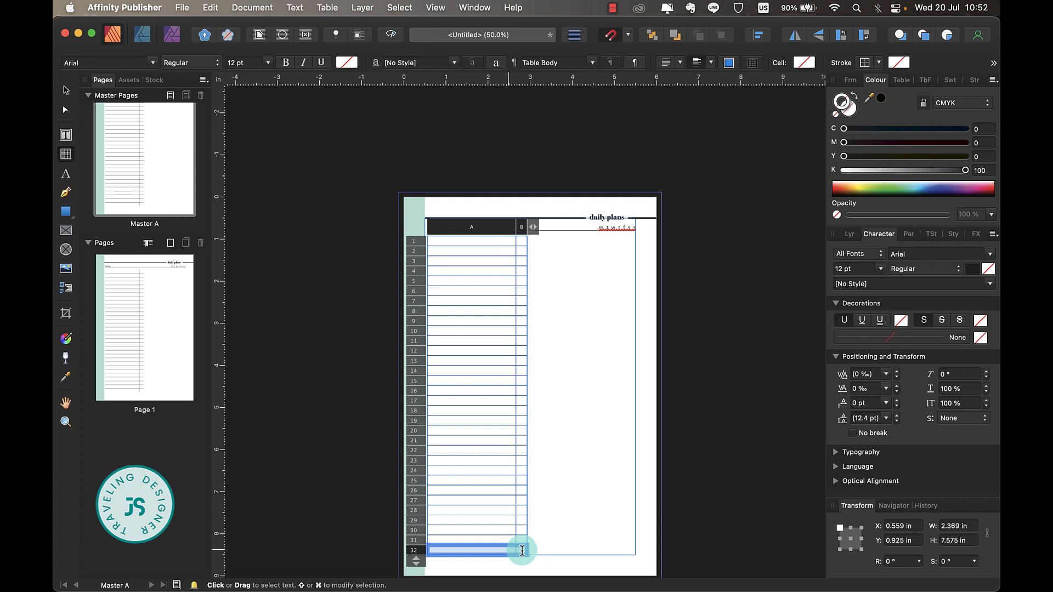
click(879, 62)
click(820, 224)
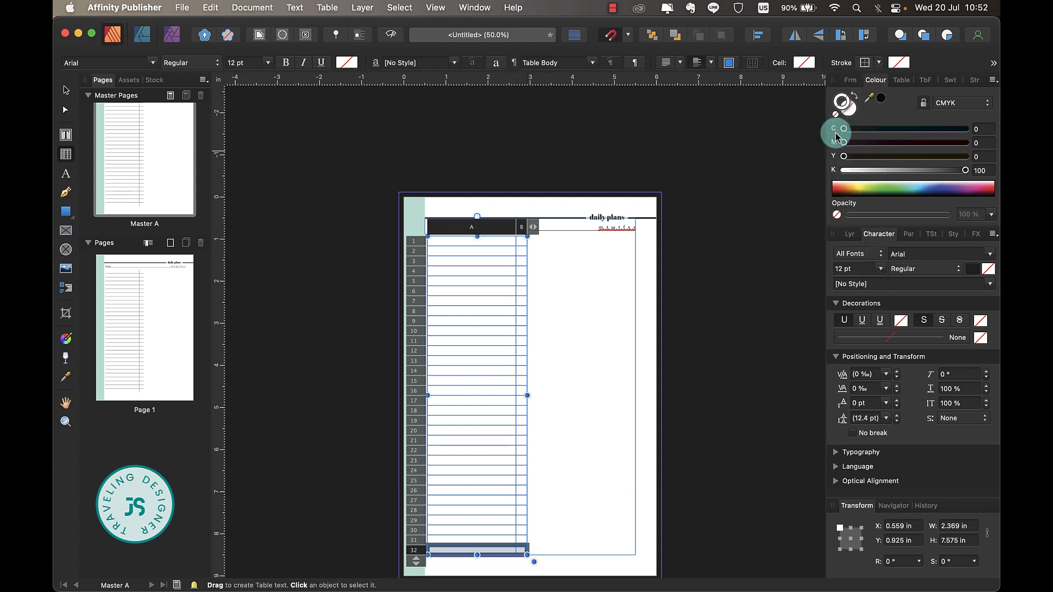
drag(843, 155, 995, 163)
click(541, 496)
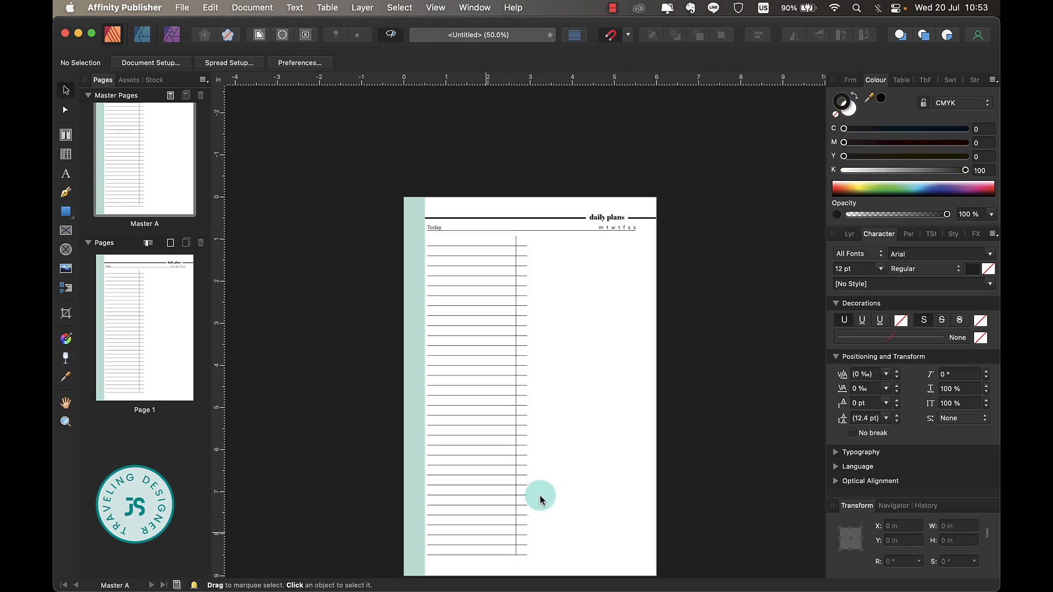
click(482, 560)
click(520, 240)
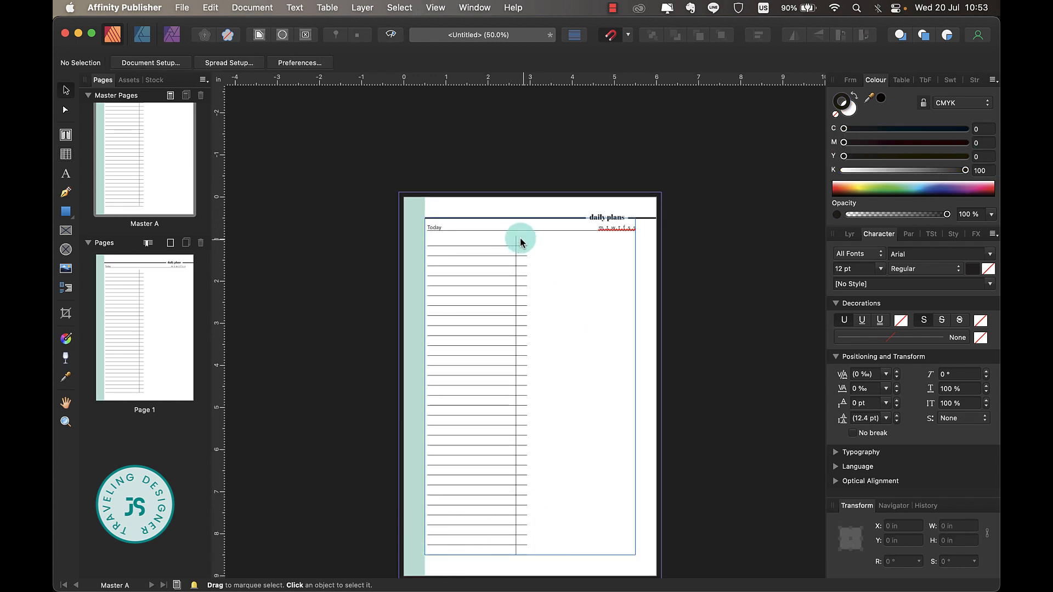
Merge the two cells in the table's first row.
click(504, 242)
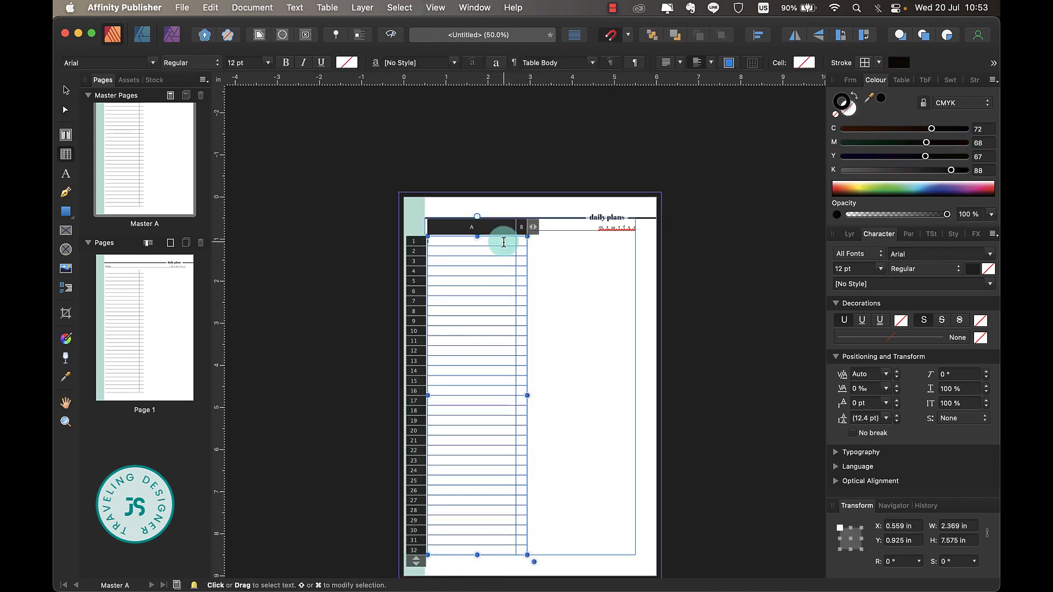
drag(504, 243, 523, 241)
right_click(524, 241)
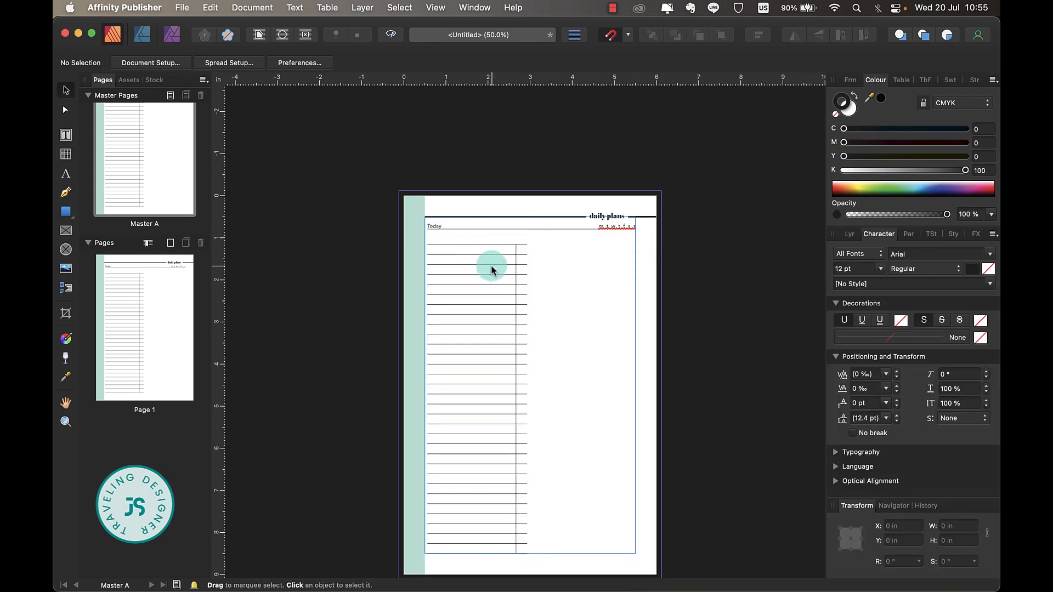
Enter "TO DO" as the heading in the table's merged first row.
click(489, 267)
scroll(492, 269, up, 1)
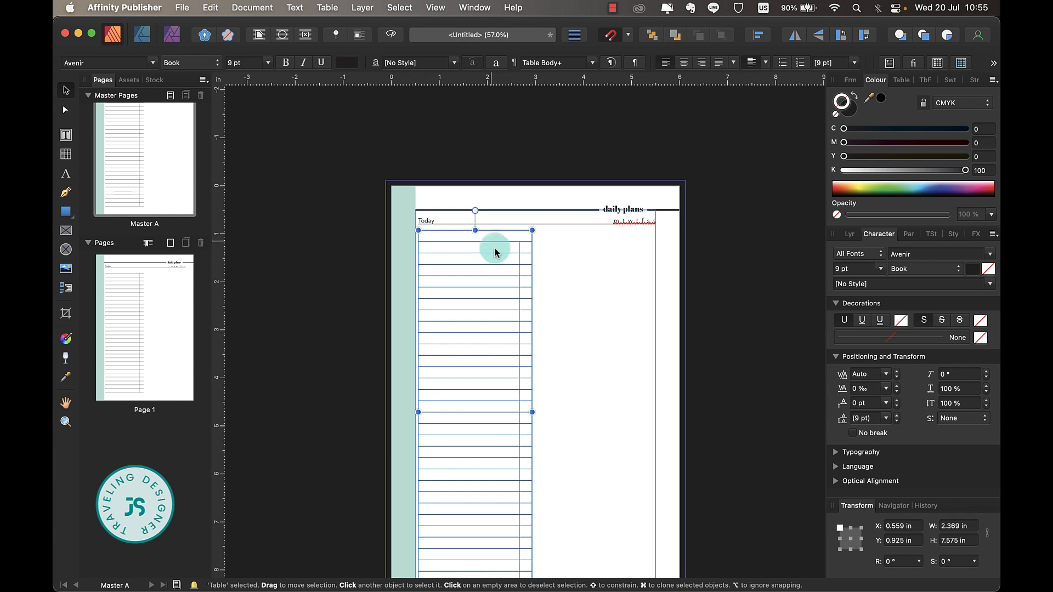
scroll(550, 315, up, 5)
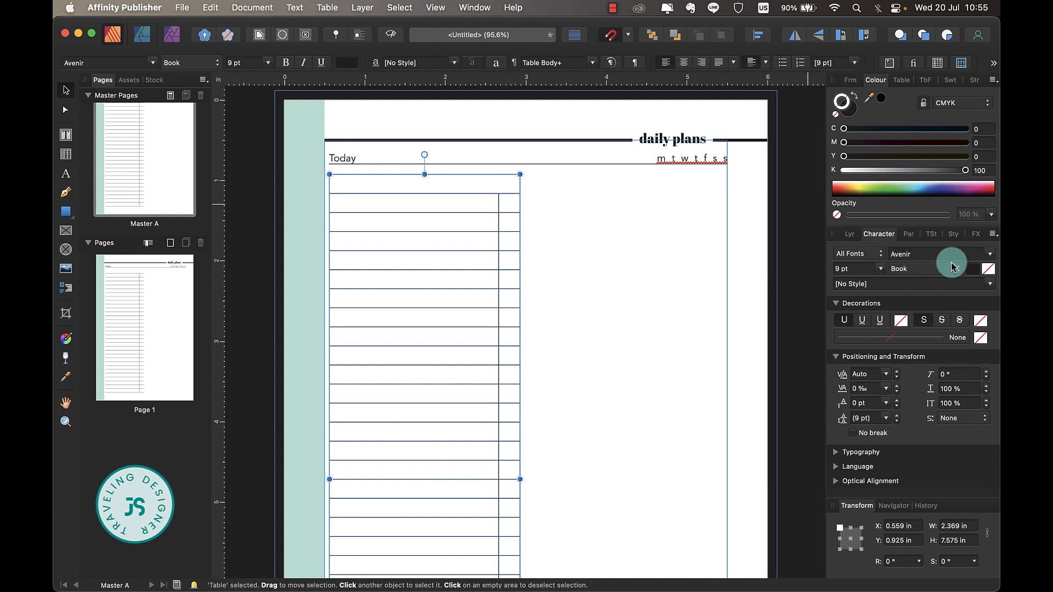
double_click(361, 187)
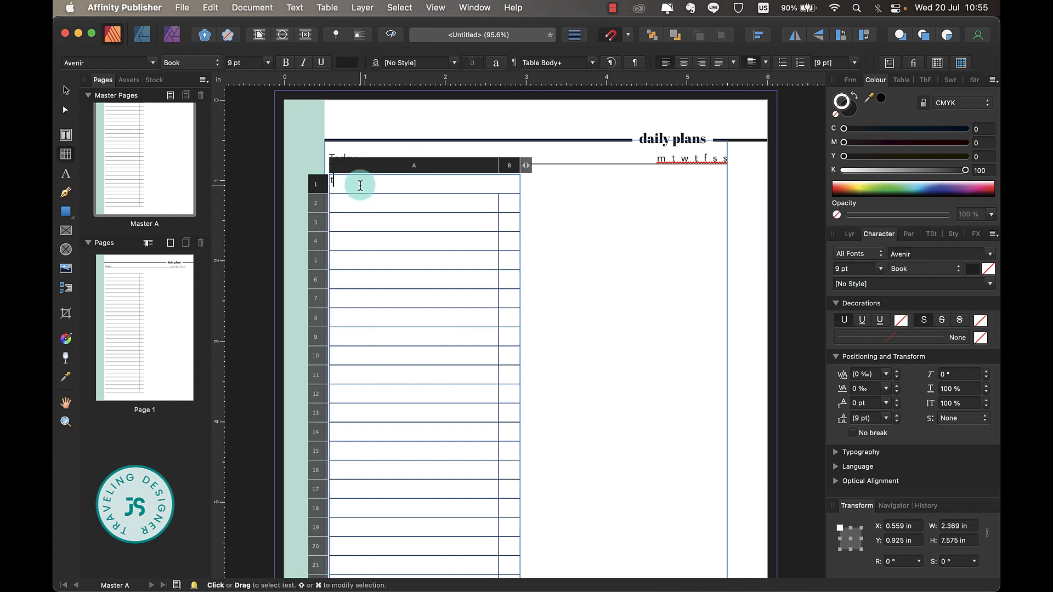
text(TO DO)
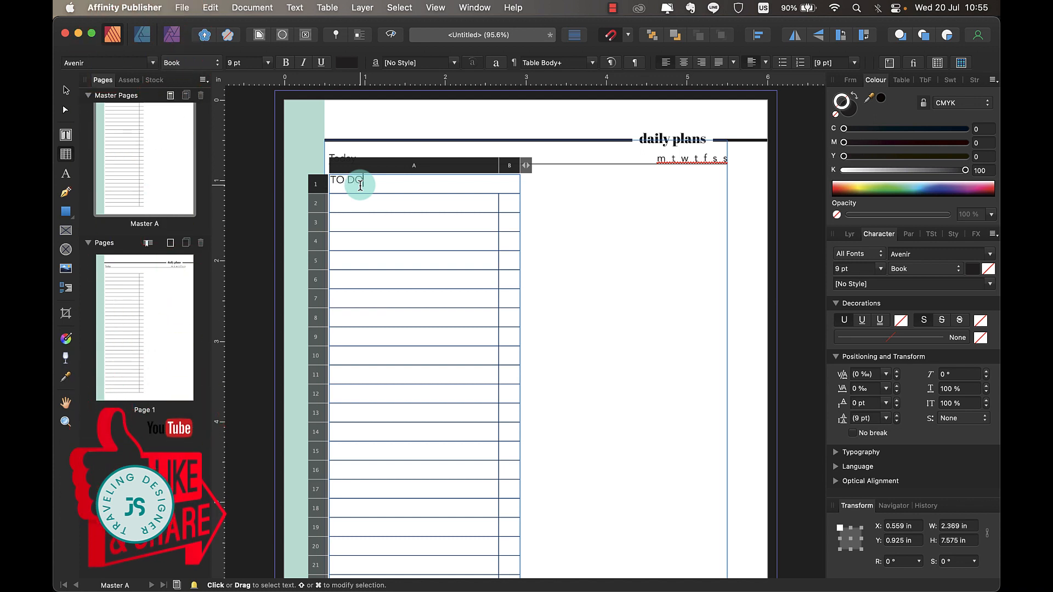
Centre the "TO DO" heading vertically within its cell.
key(Escape)
drag(376, 192, 377, 191)
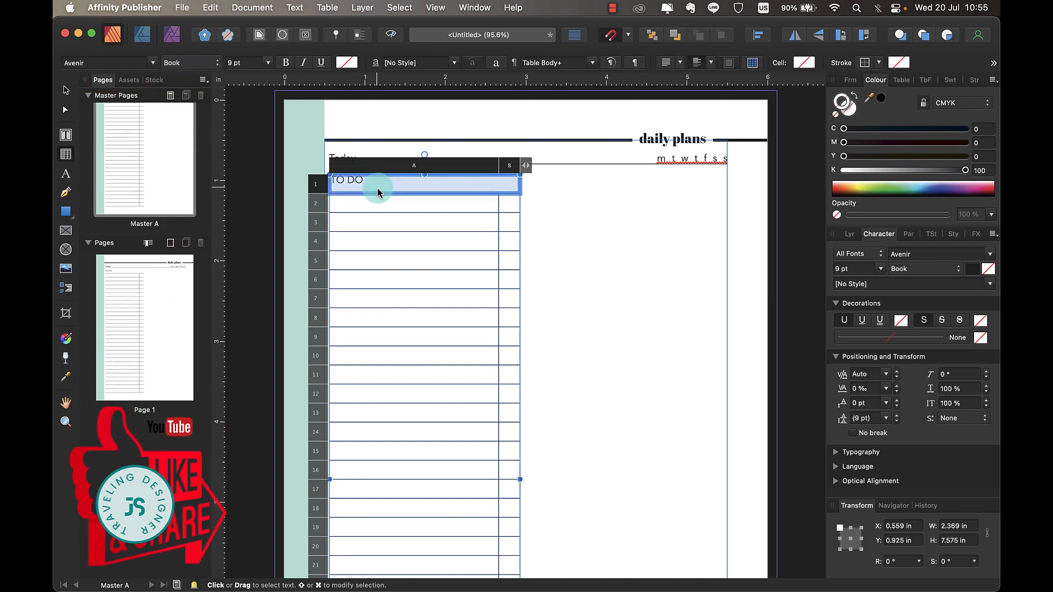
click(697, 62)
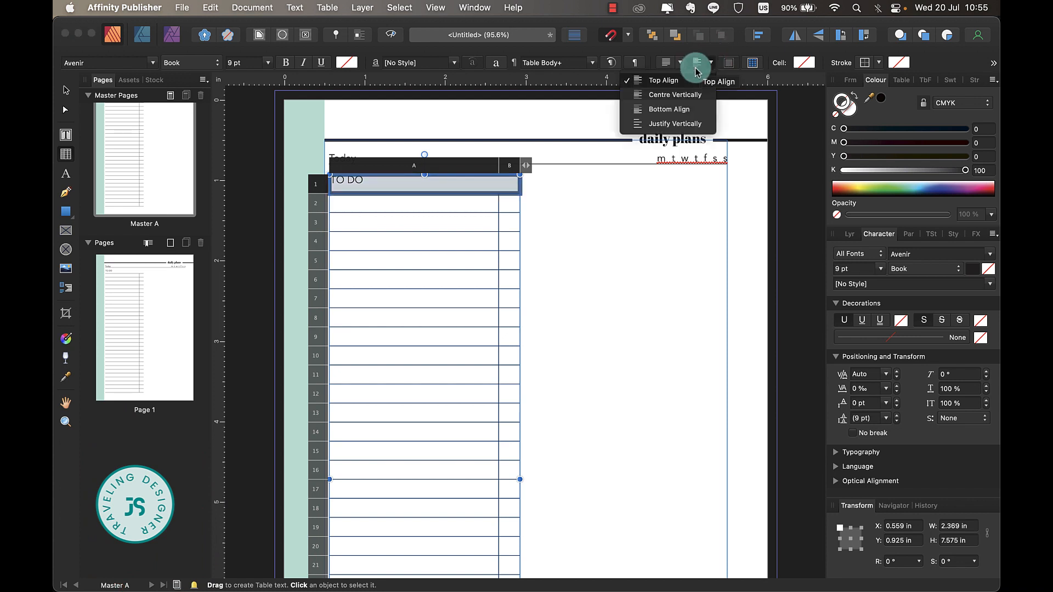
click(669, 96)
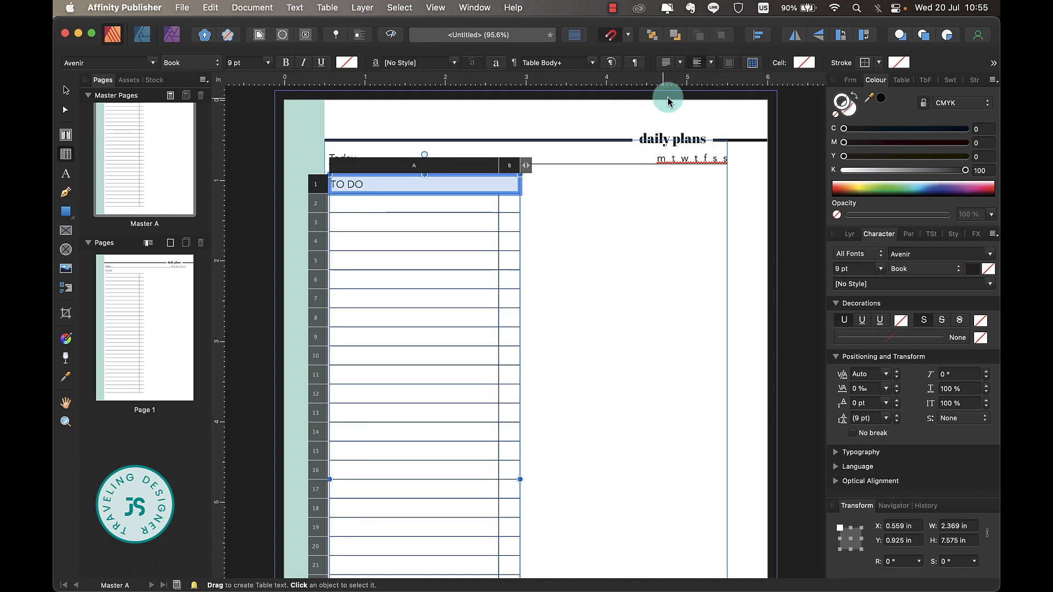
click(66, 90)
Duplicate the "TO DO" table beside the original, aligning the copy with the right page margin.
key(super+minus)
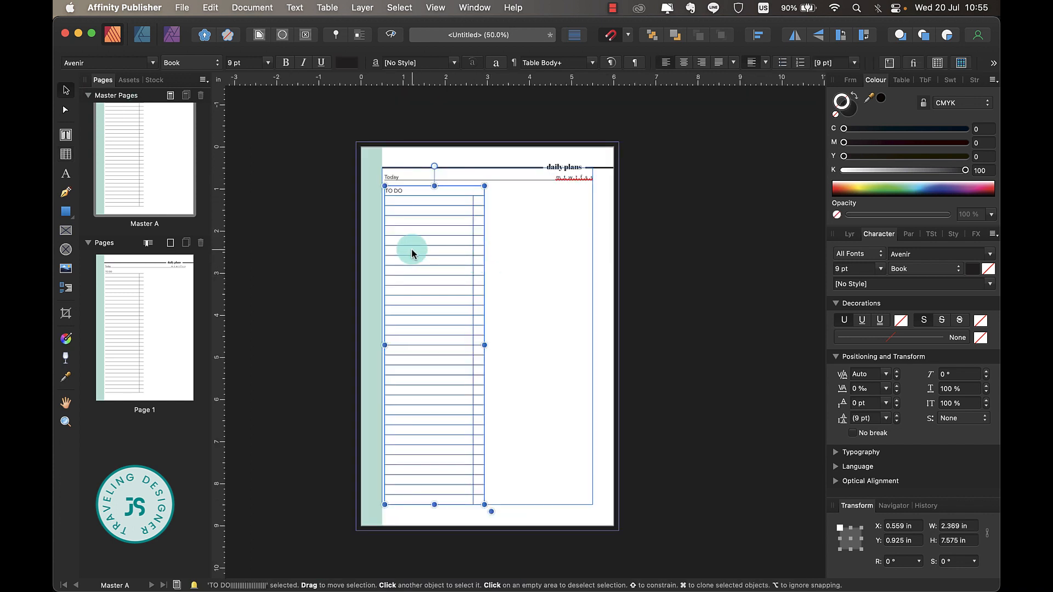
drag(412, 249, 520, 249)
click(620, 238)
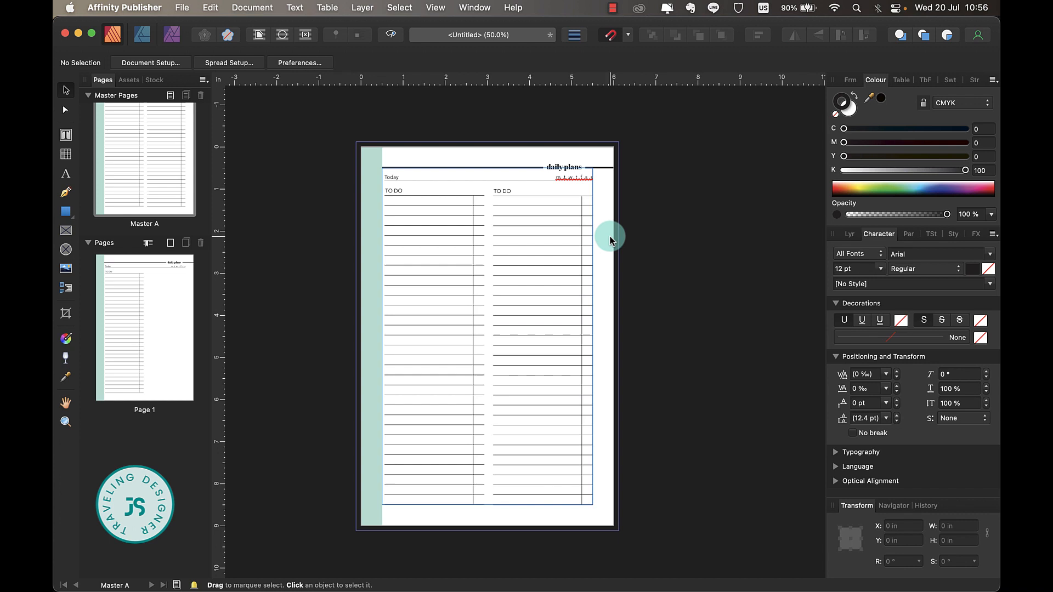
Reduce the right-hand "TO DO" table to a single column.
click(590, 201)
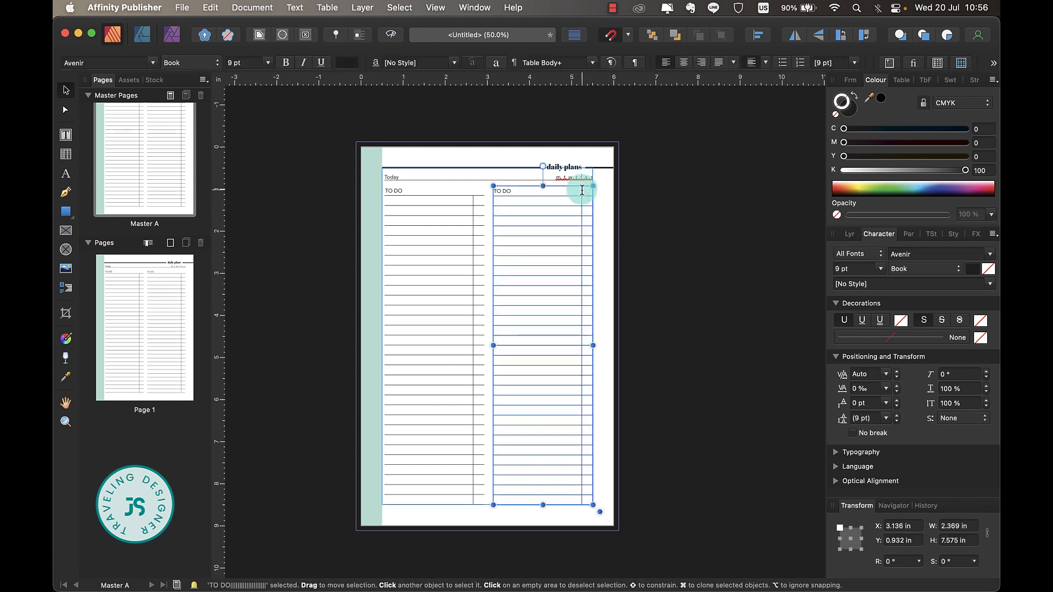
click(582, 191)
drag(599, 179, 645, 190)
click(645, 190)
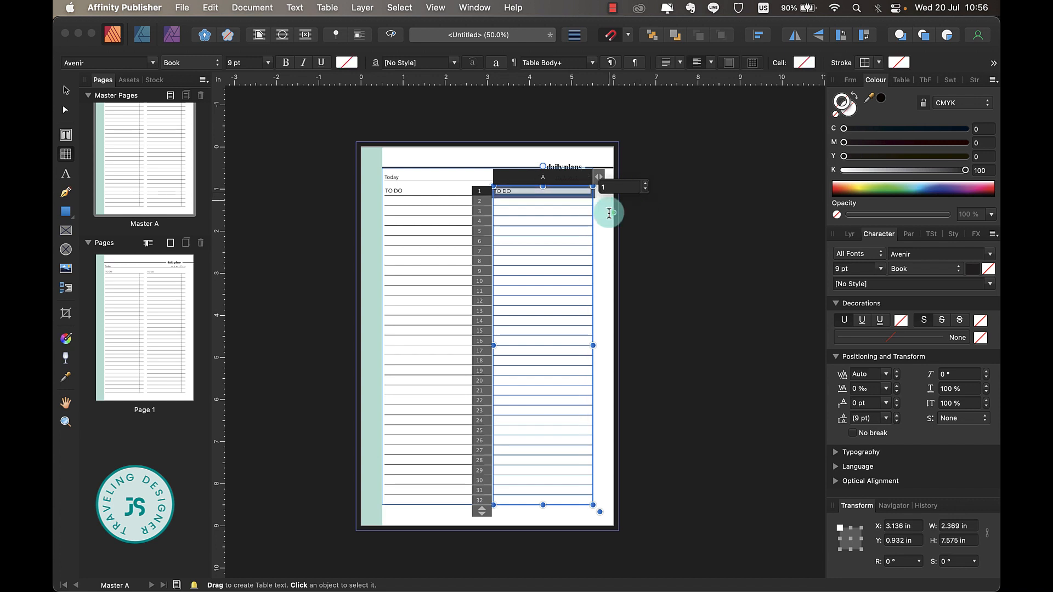
click(608, 183)
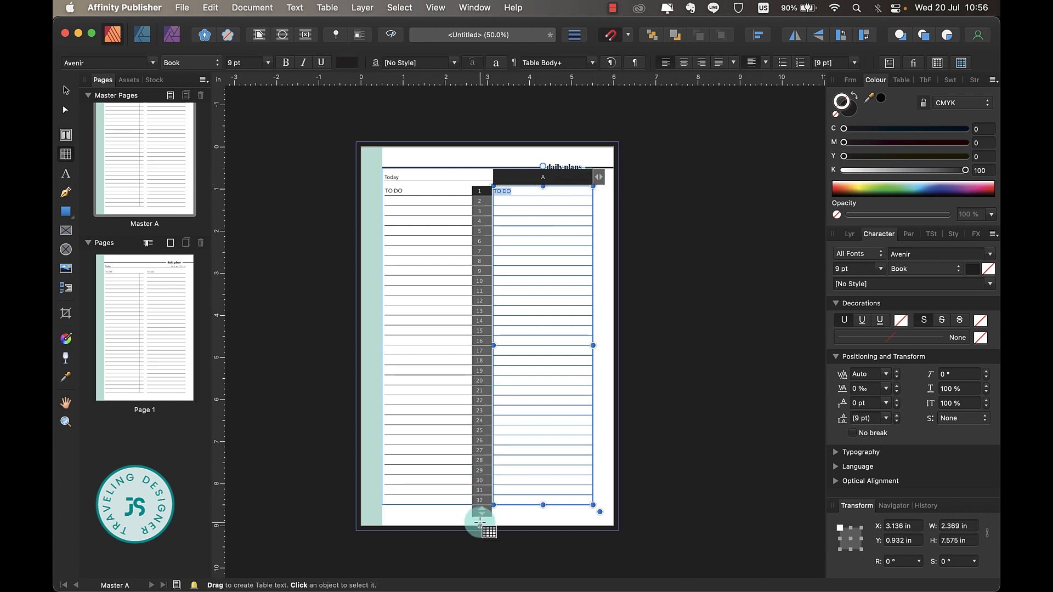
scroll(469, 502, up, 3)
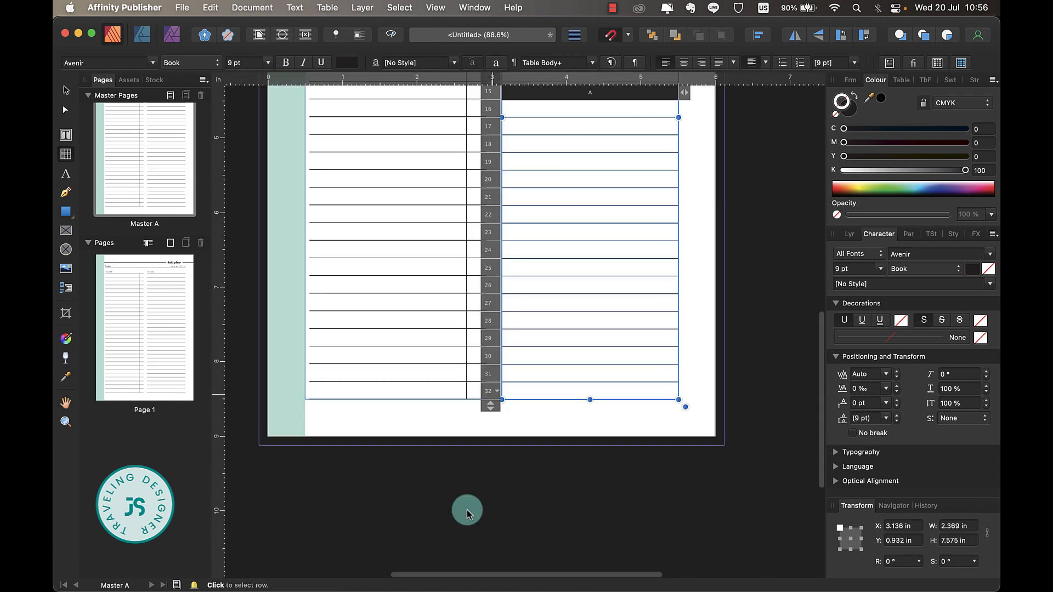
click(491, 403)
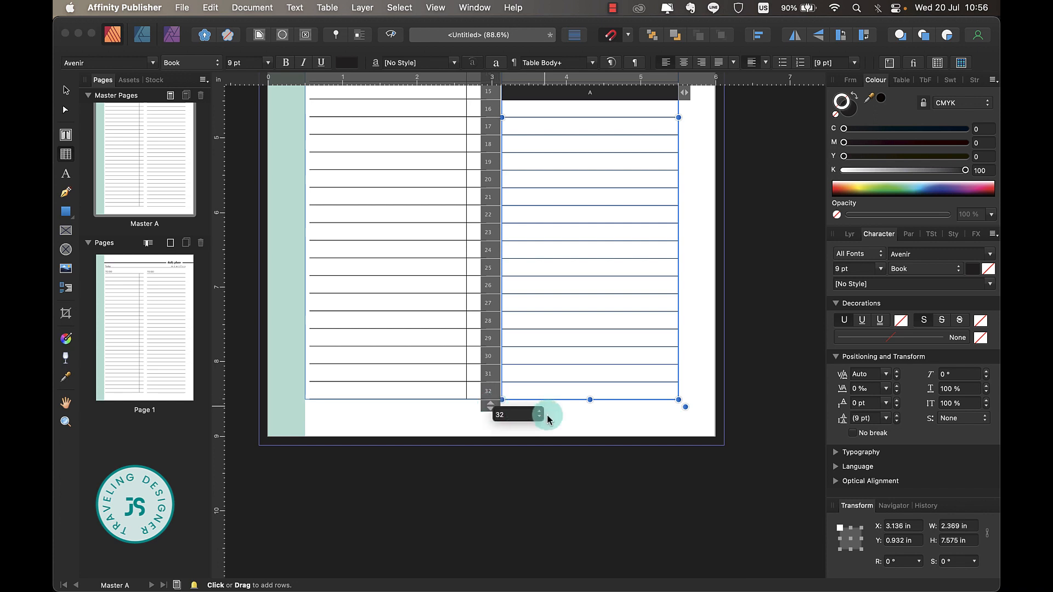
scroll(639, 270, up, 3)
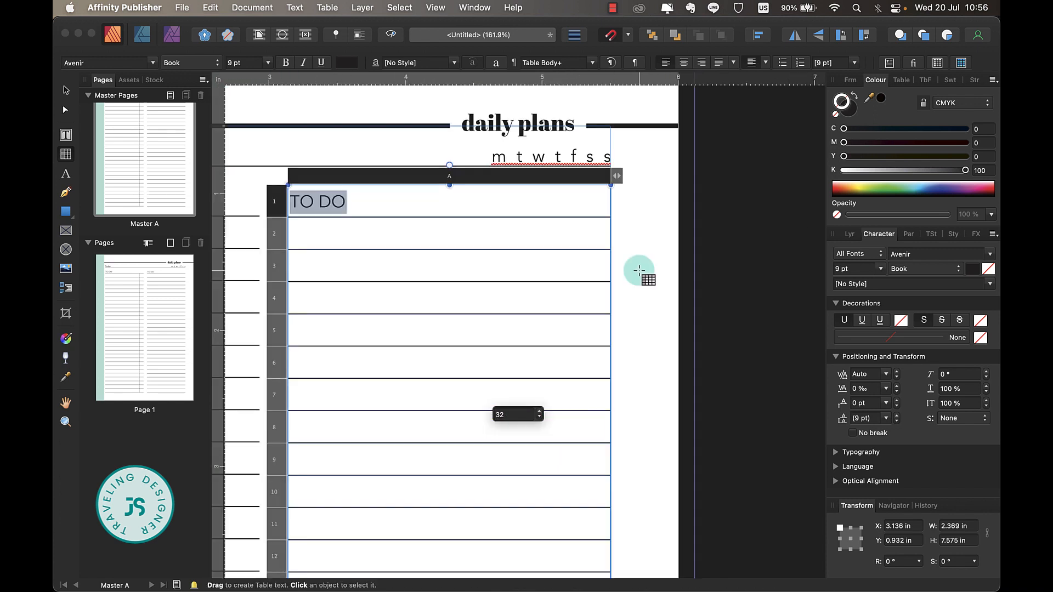
click(615, 178)
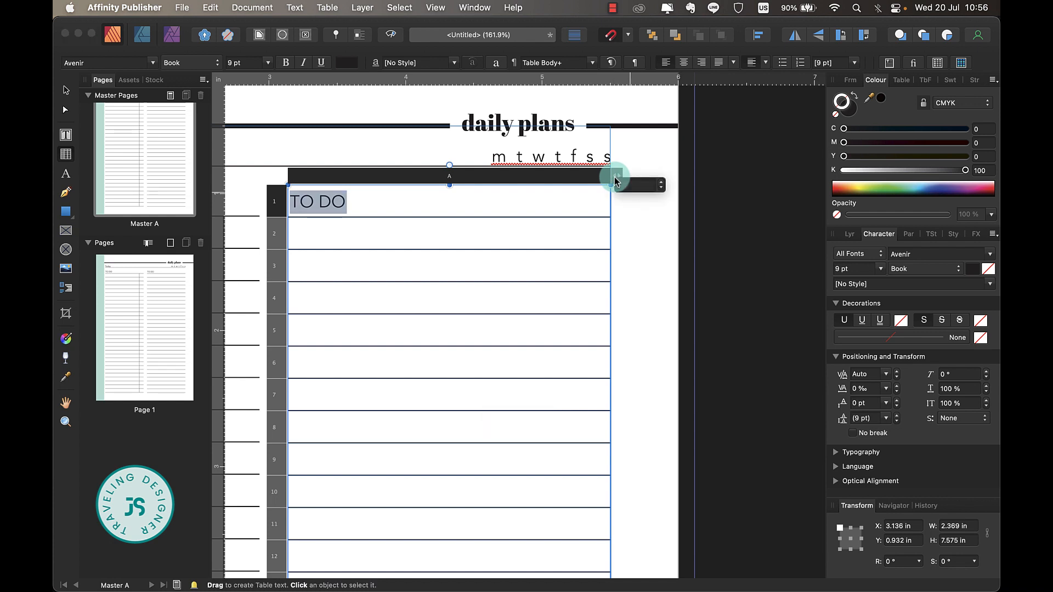
click(660, 184)
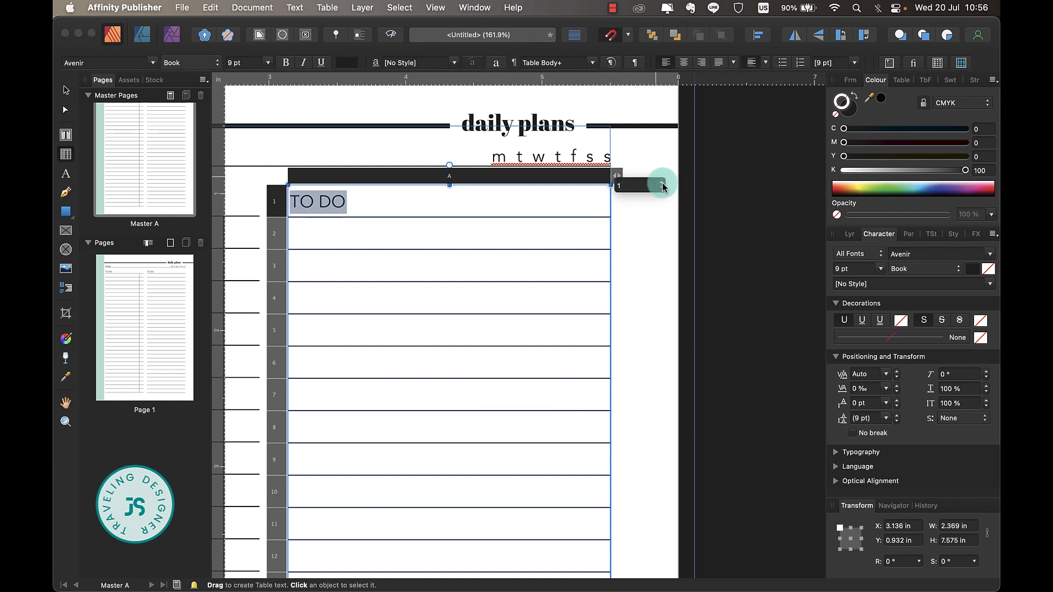
click(661, 190)
Replace the "TO DO" heading in the right-hand table's first row with "SCHEDULE".
click(243, 204)
triple_click(337, 203)
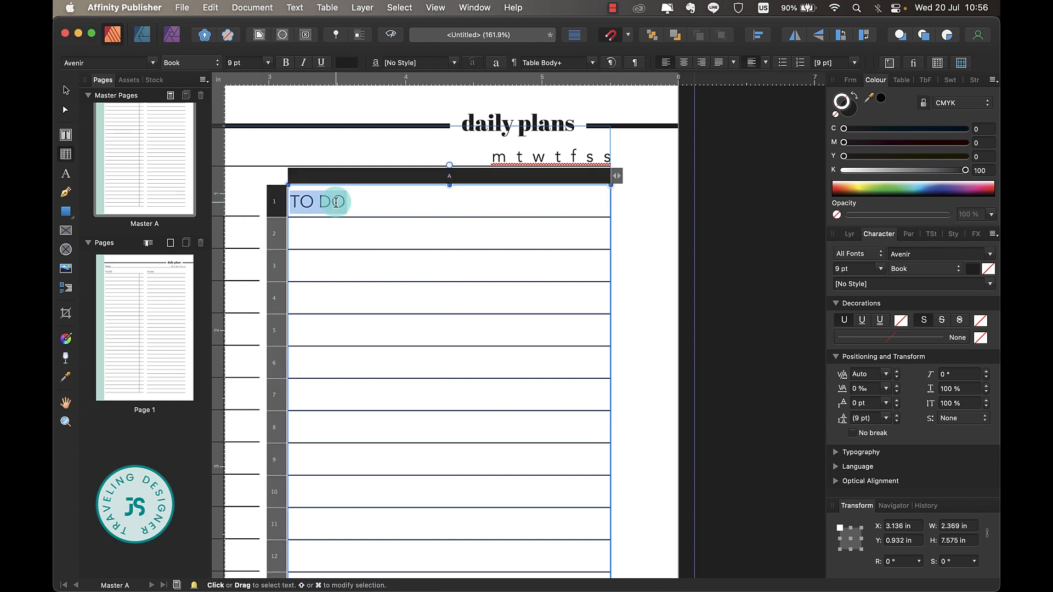
click(336, 203)
text(SC)
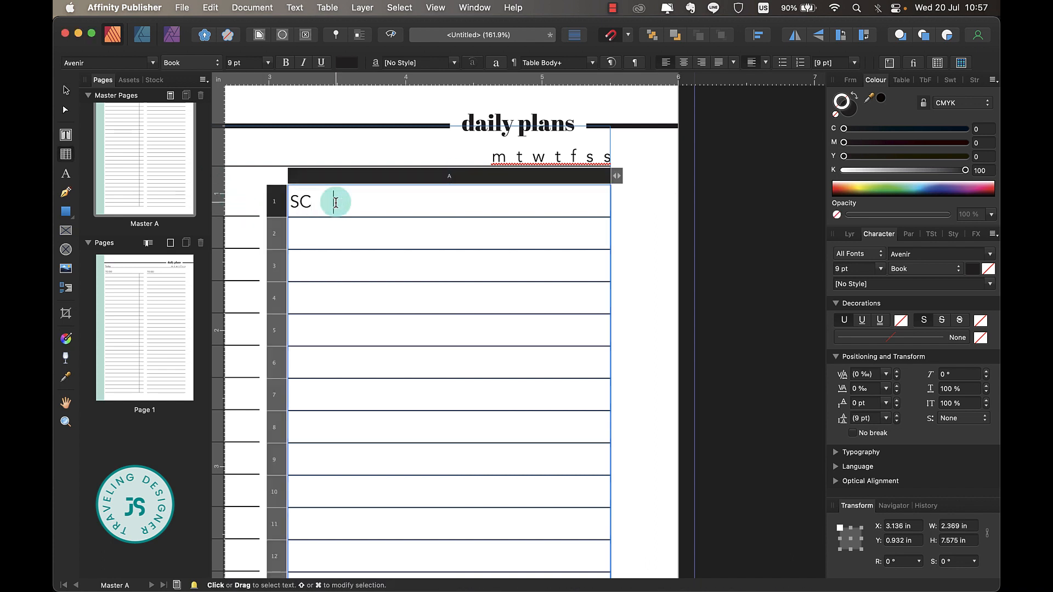
text(HEDULE)
Select the cells of the "SCHEDULE" table upward from its last row and centre their text vertically.
scroll(336, 203, down, 15)
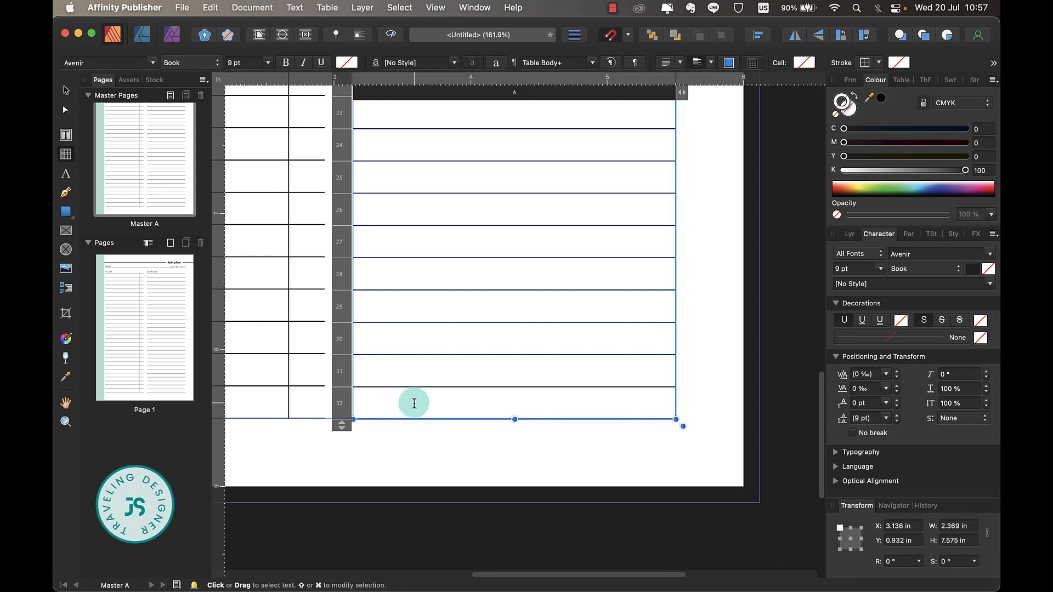
drag(414, 403, 675, 146)
click(711, 62)
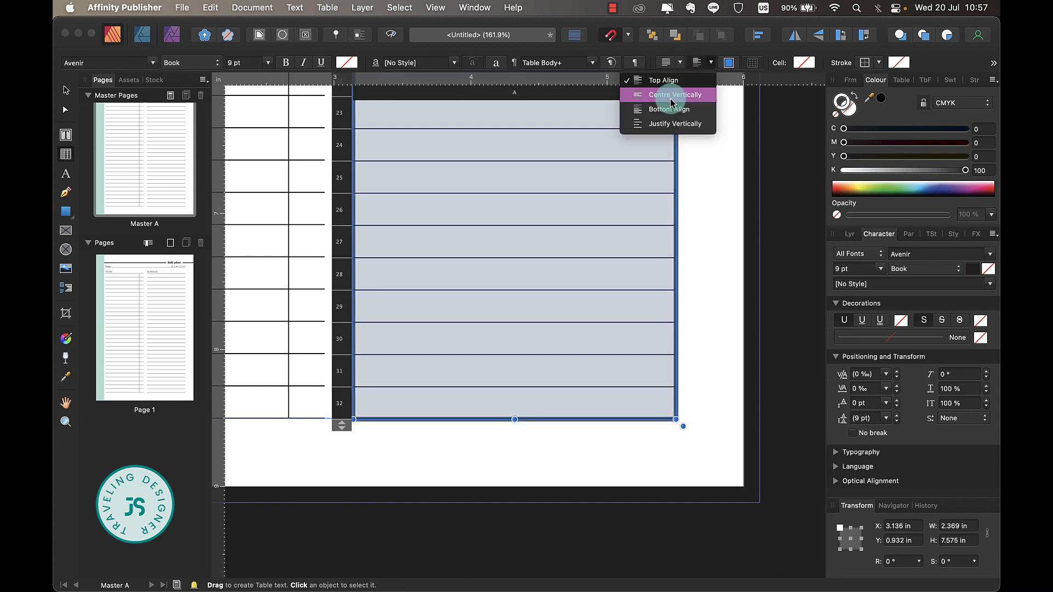
click(671, 98)
Enter the hours 6 to 12 and 1 to 8 in every second row of the "SCHEDULE" table, starting in row 3.
scroll(527, 170, down, 5)
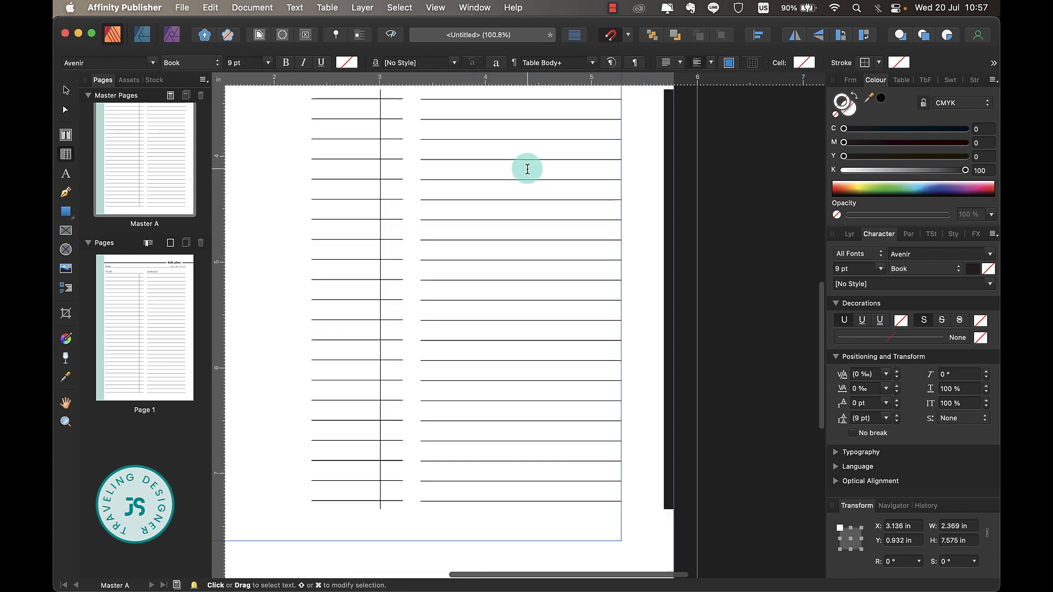
scroll(477, 207, up, 5)
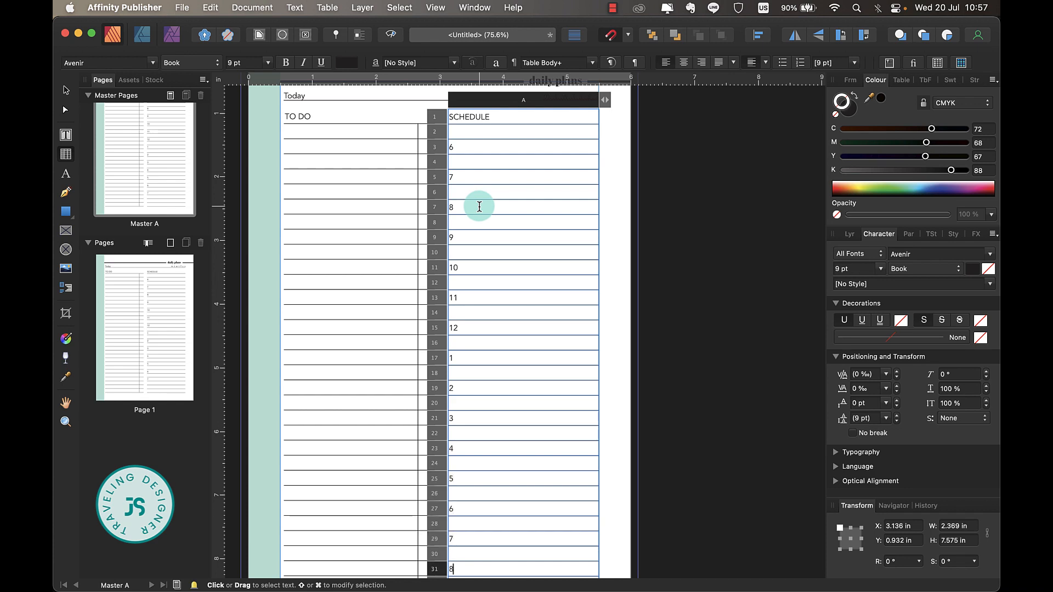
key(Escape)
Fit the whole page in view with nothing selected and examine the layout in preview mode.
key(super+0)
key(Escape)
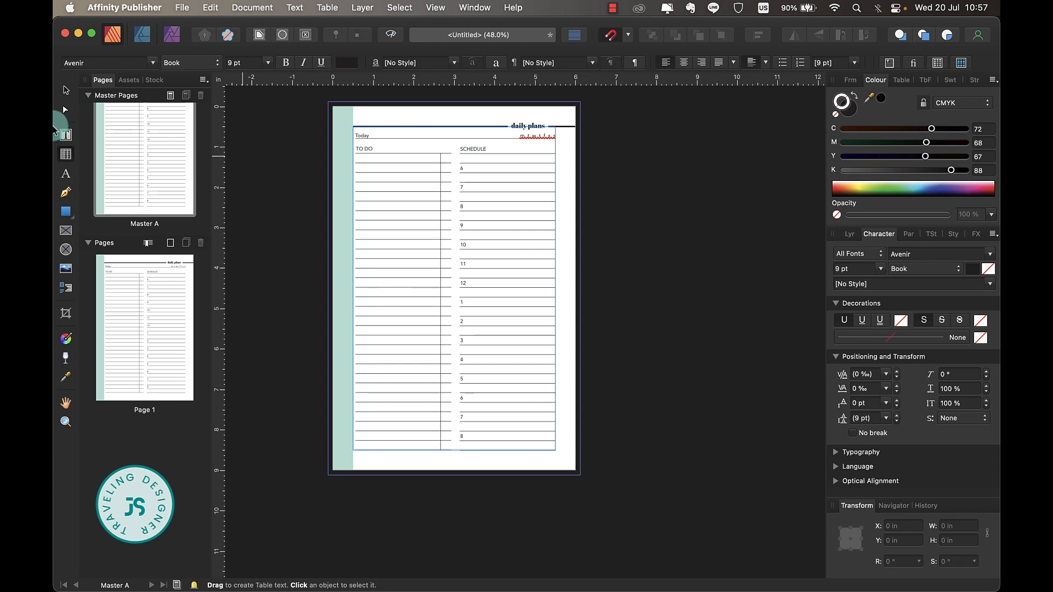
click(65, 90)
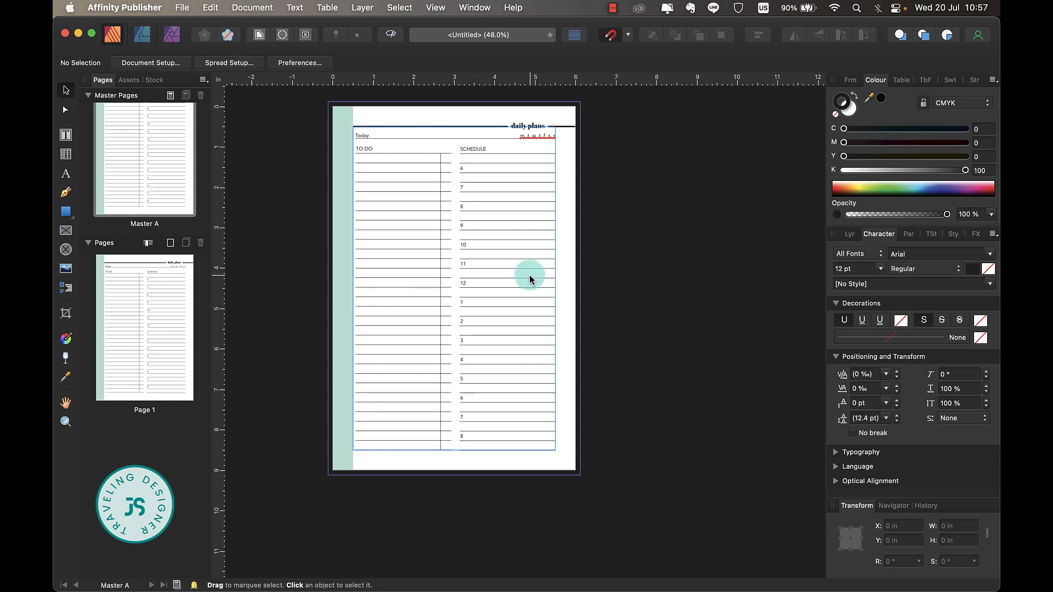
key(w)
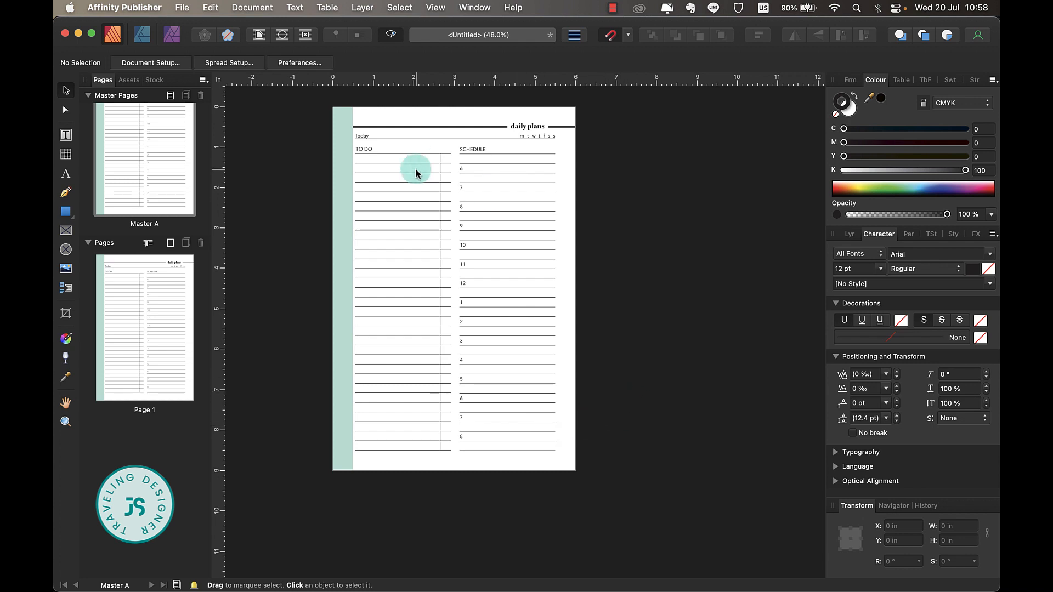
Select the layout objects of Master A except the edge band and add a 6 × 9 in portrait master named "LEFT PAGE".
drag(309, 111, 580, 471)
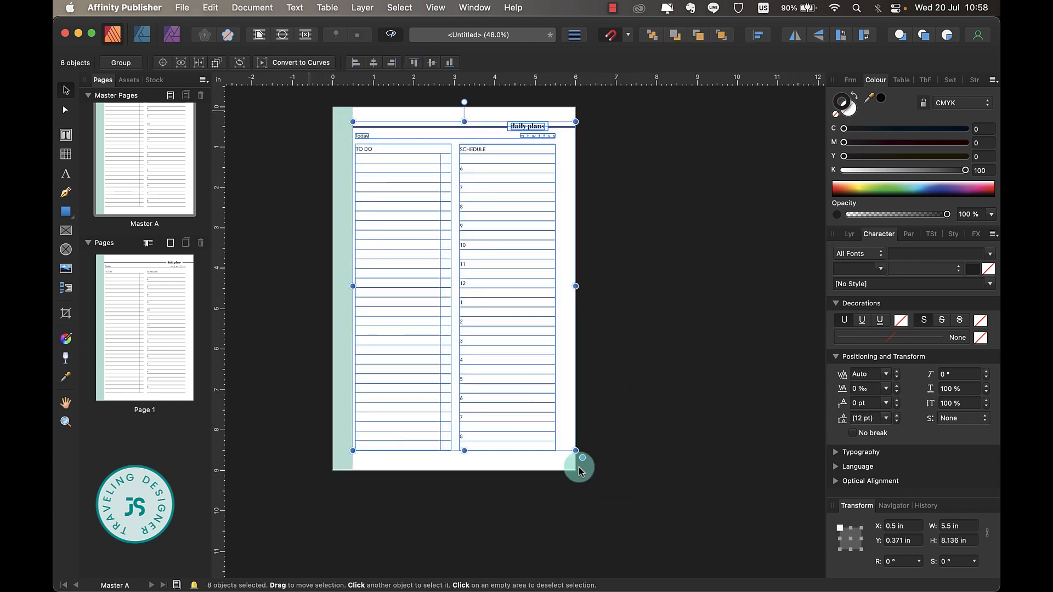
click(169, 96)
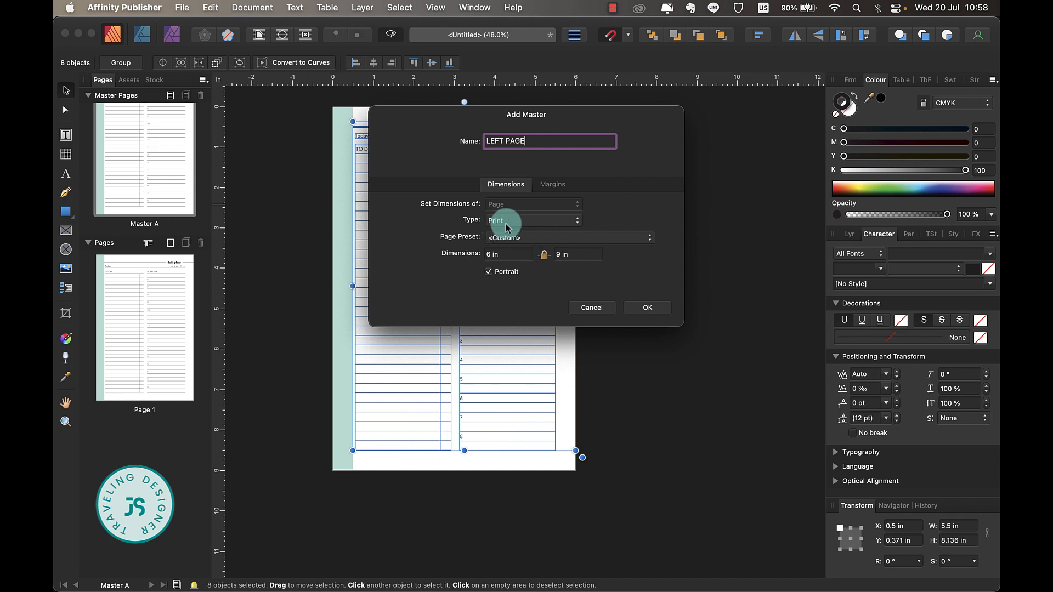
click(657, 311)
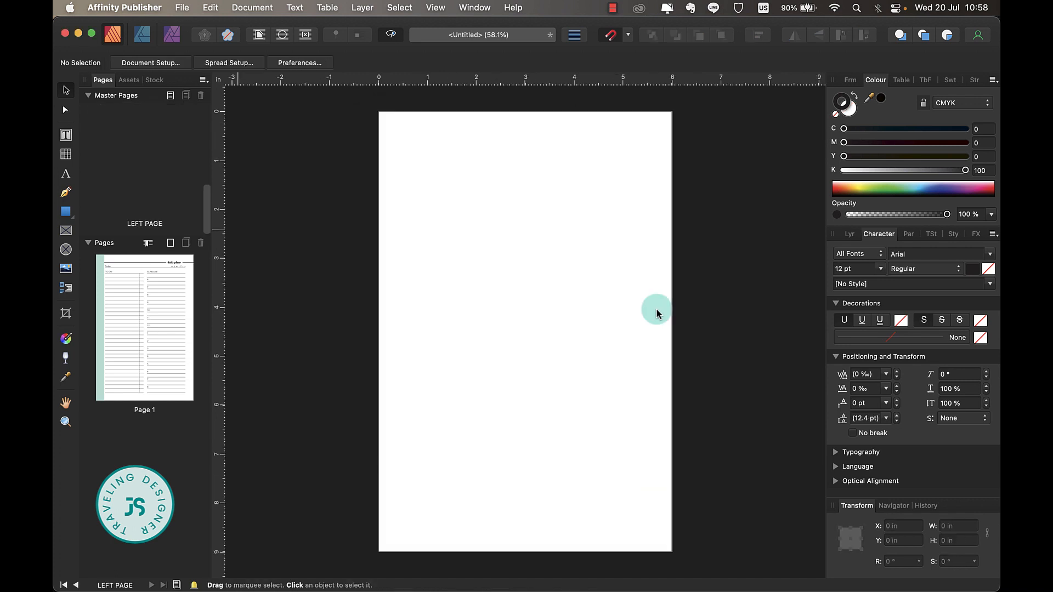
Copy Master A's layout and edge band onto the "LEFT PAGE" master, with the band along the right edge and the "daily plans" title at the left.
right_click(486, 231)
click(522, 268)
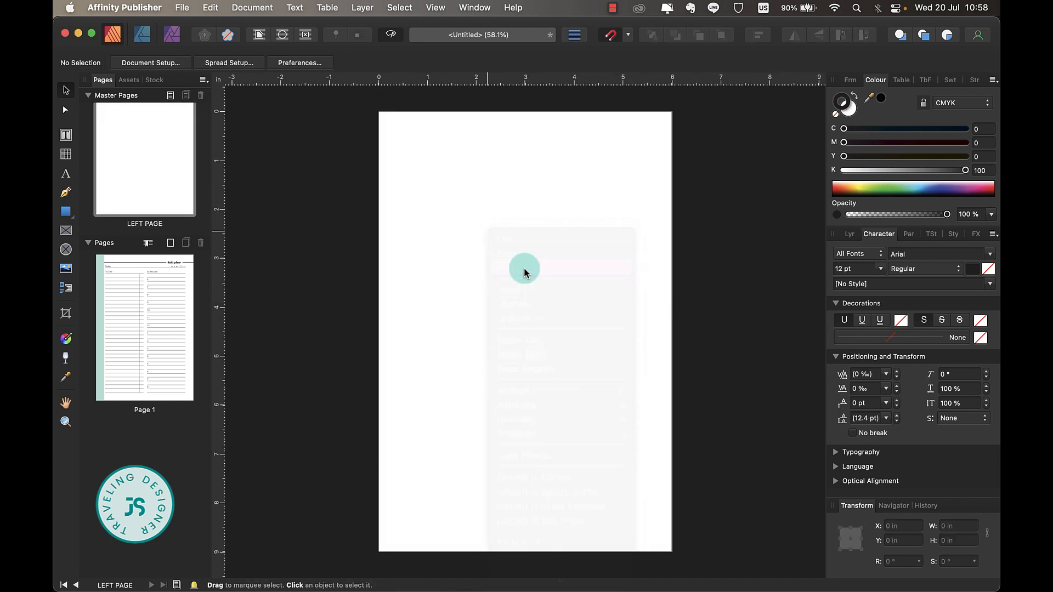
click(302, 177)
click(389, 182)
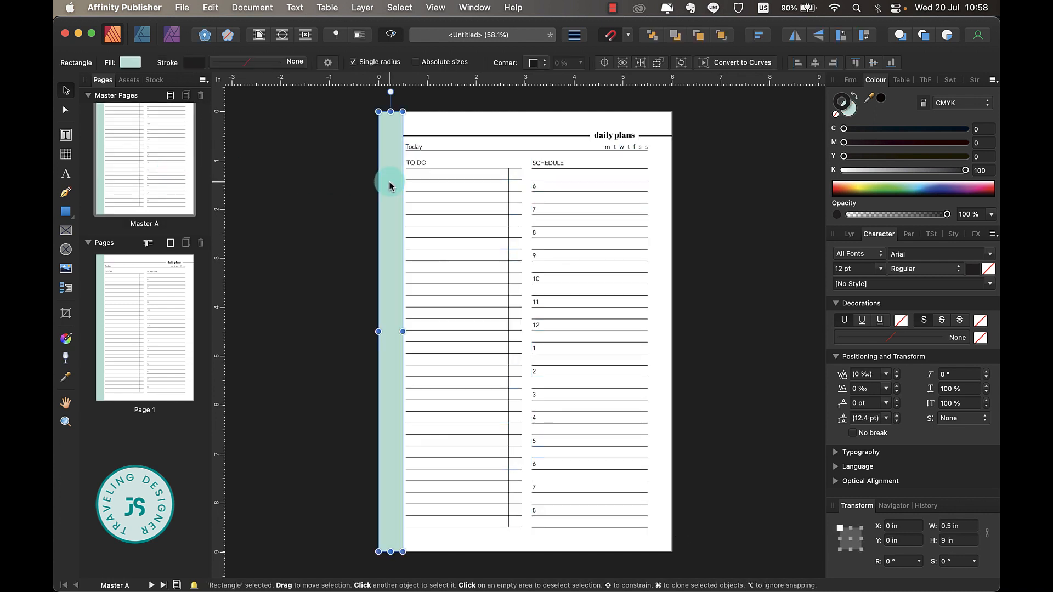
scroll(176, 188, down, 2)
double_click(177, 188)
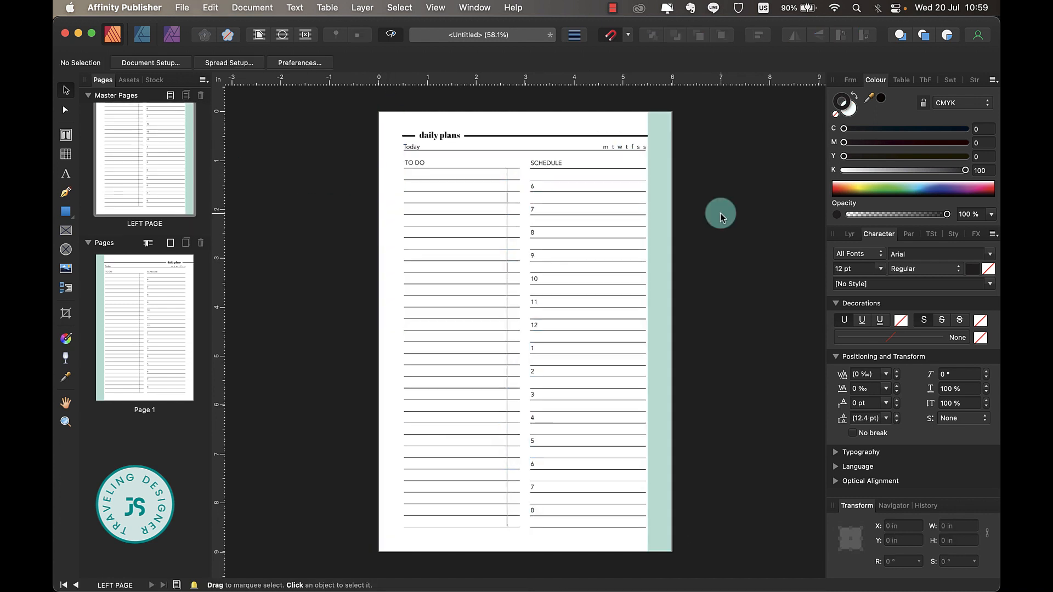
Add three pages after page 1 based on Master A.
click(170, 242)
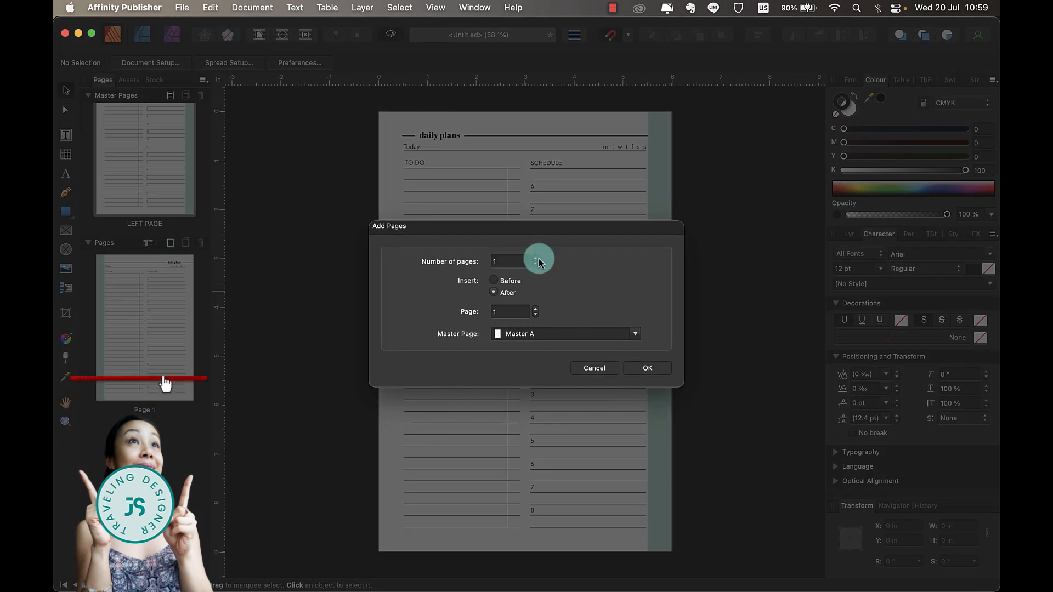
click(536, 259)
click(647, 366)
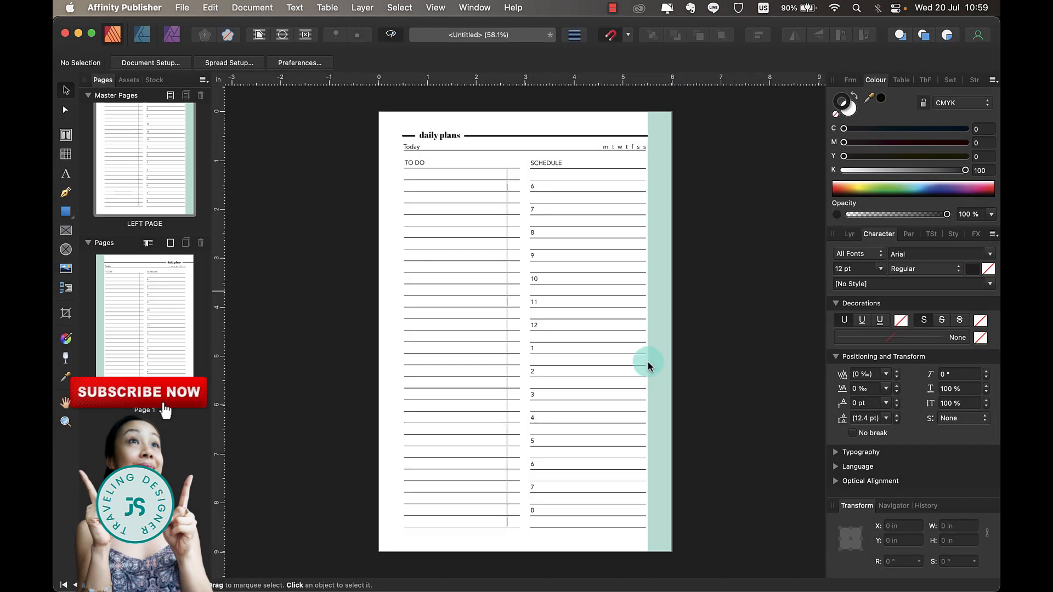
Apply the "LEFT PAGE" master to page 2, replacing its existing master, and review the pages.
scroll(160, 348, down, 2)
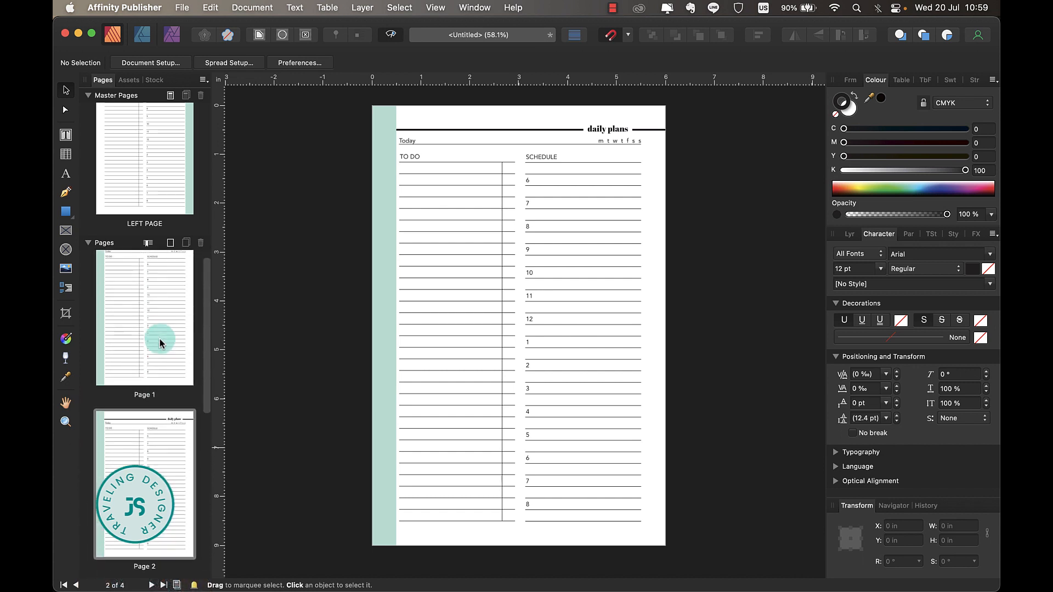
click(161, 343)
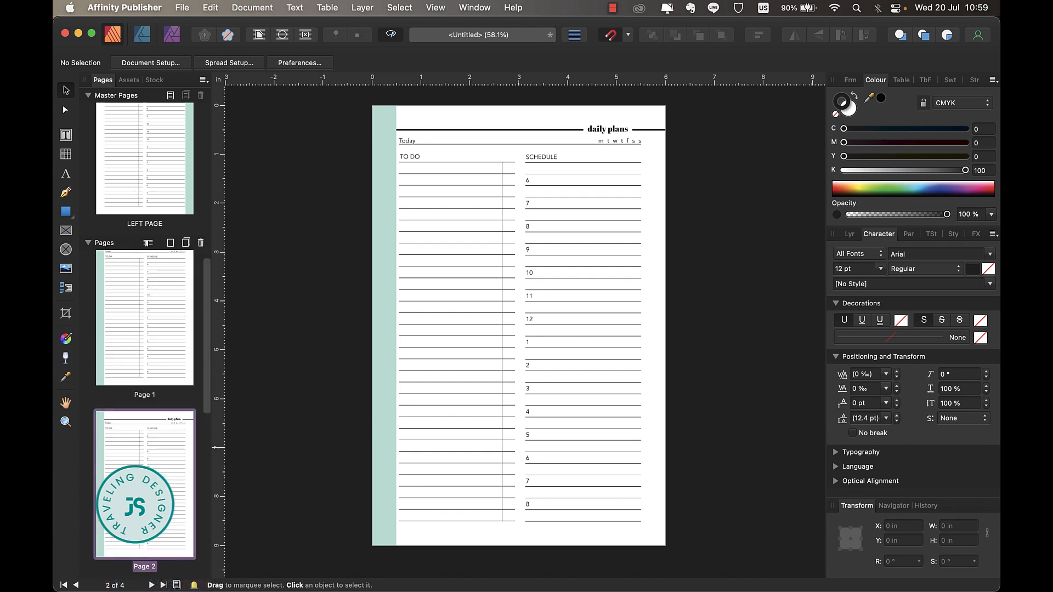
right_click(153, 412)
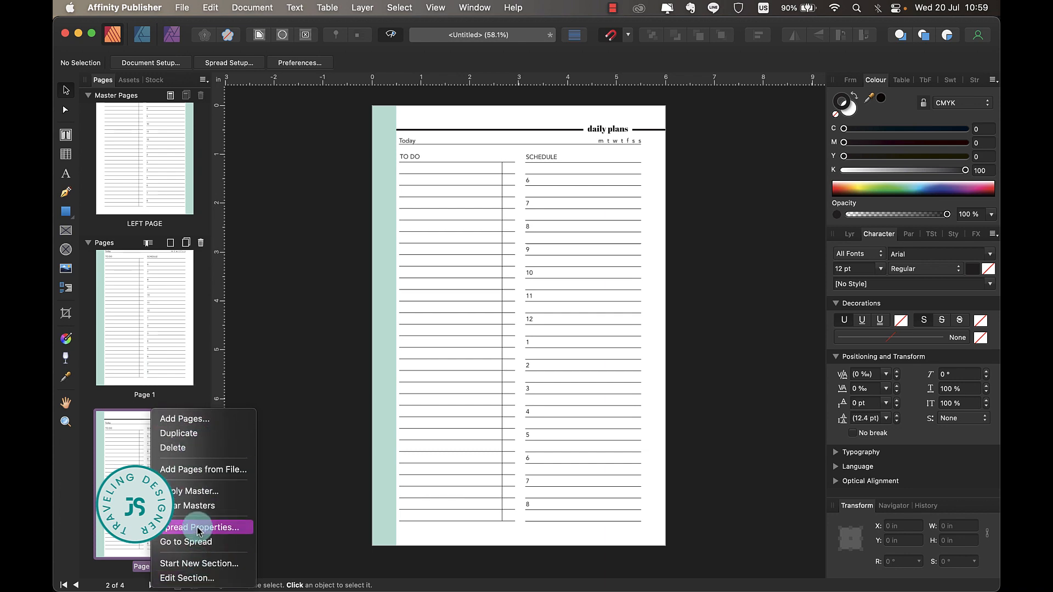
click(204, 492)
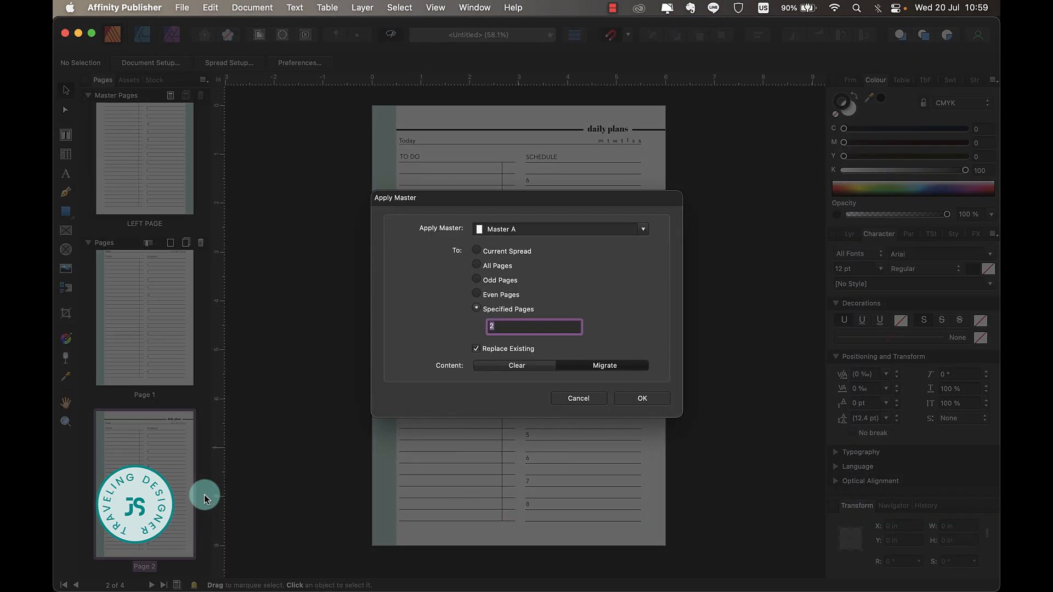
click(505, 229)
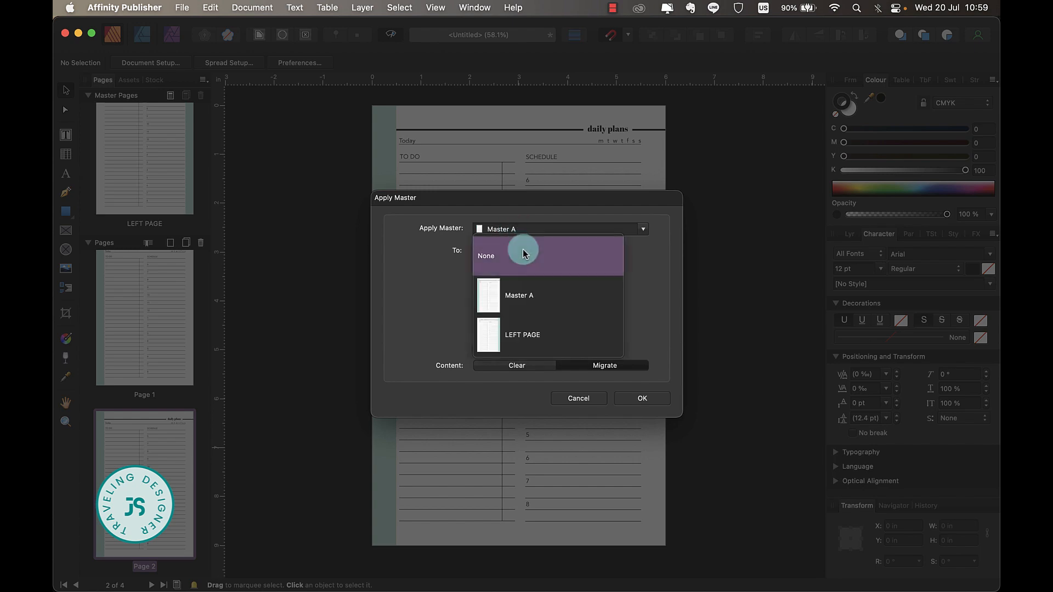
click(527, 338)
click(650, 396)
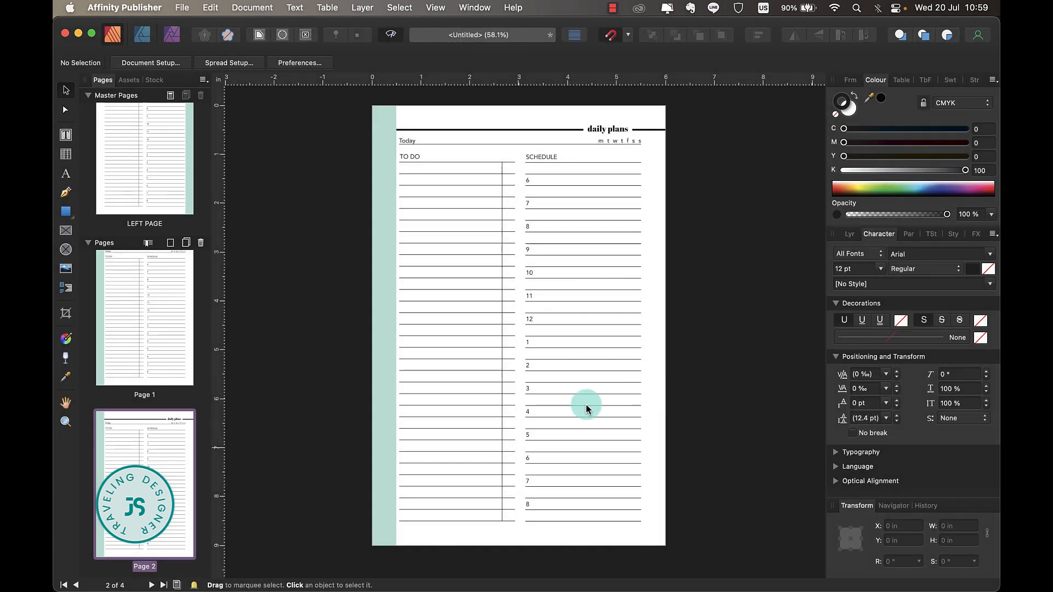
scroll(153, 294, down, 3)
scroll(222, 327, up, 10)
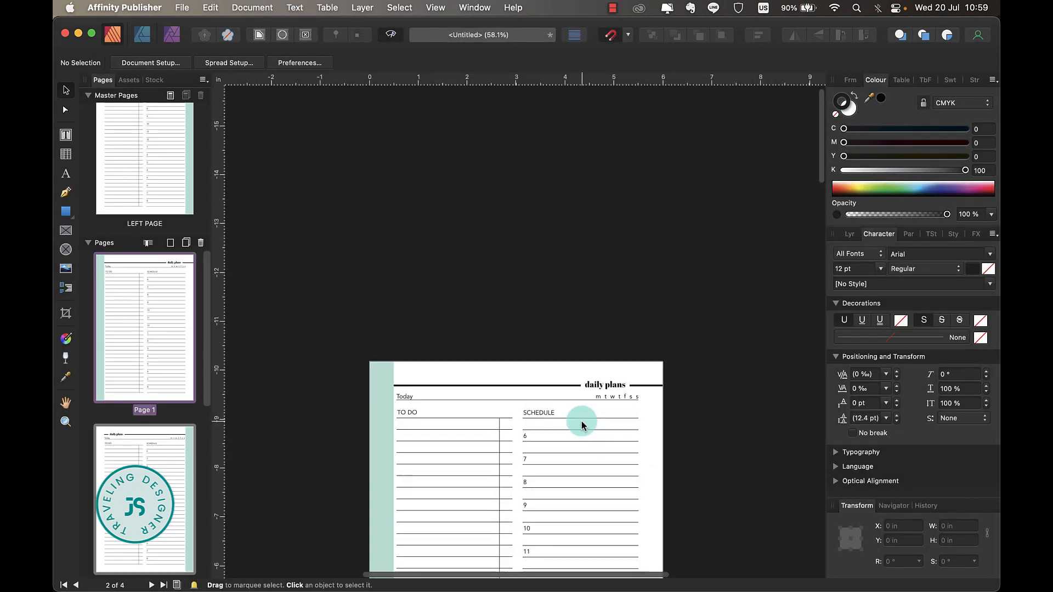
scroll(582, 422, down, 2)
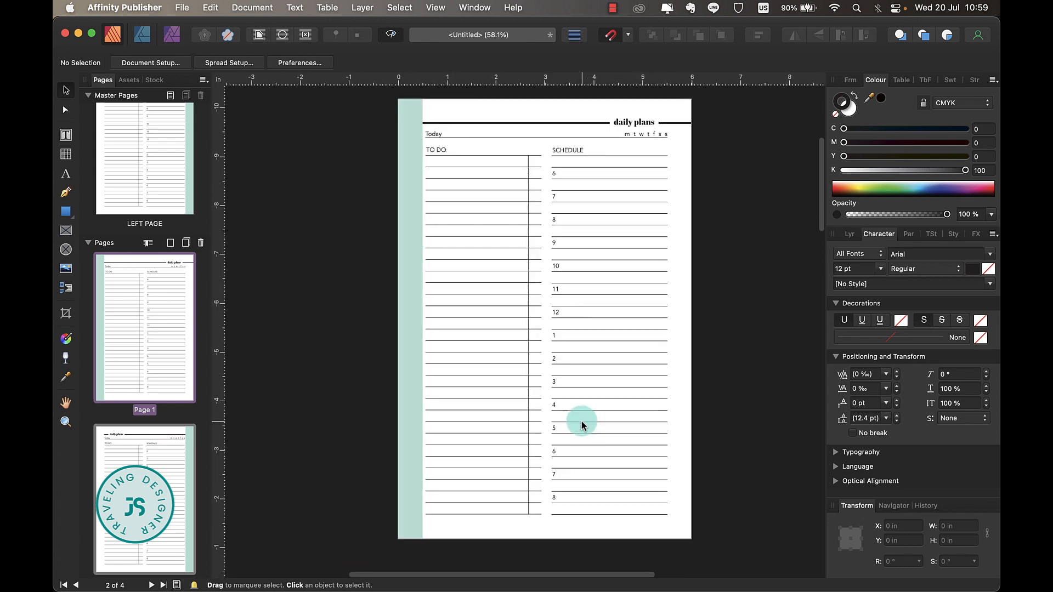